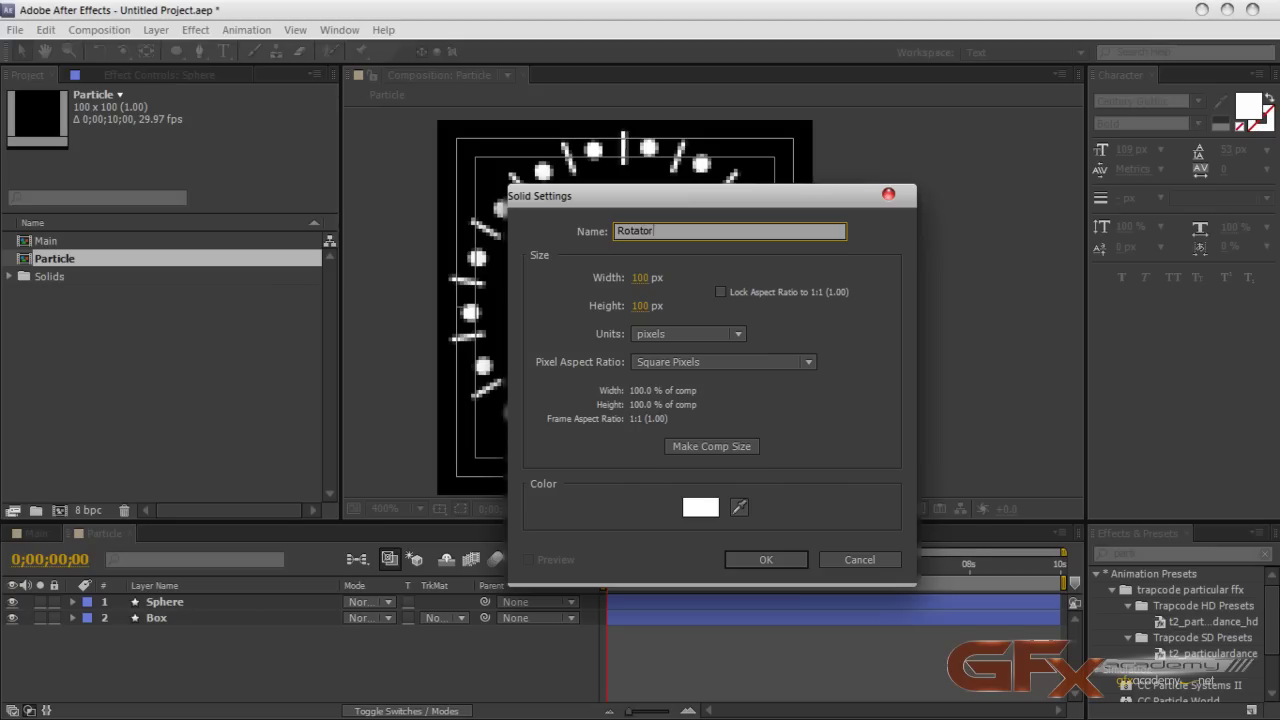
Step: Create the white 100 x 100 px solid named Rotator and add an elliptical mask filling the whole layer
left_click(760, 560)
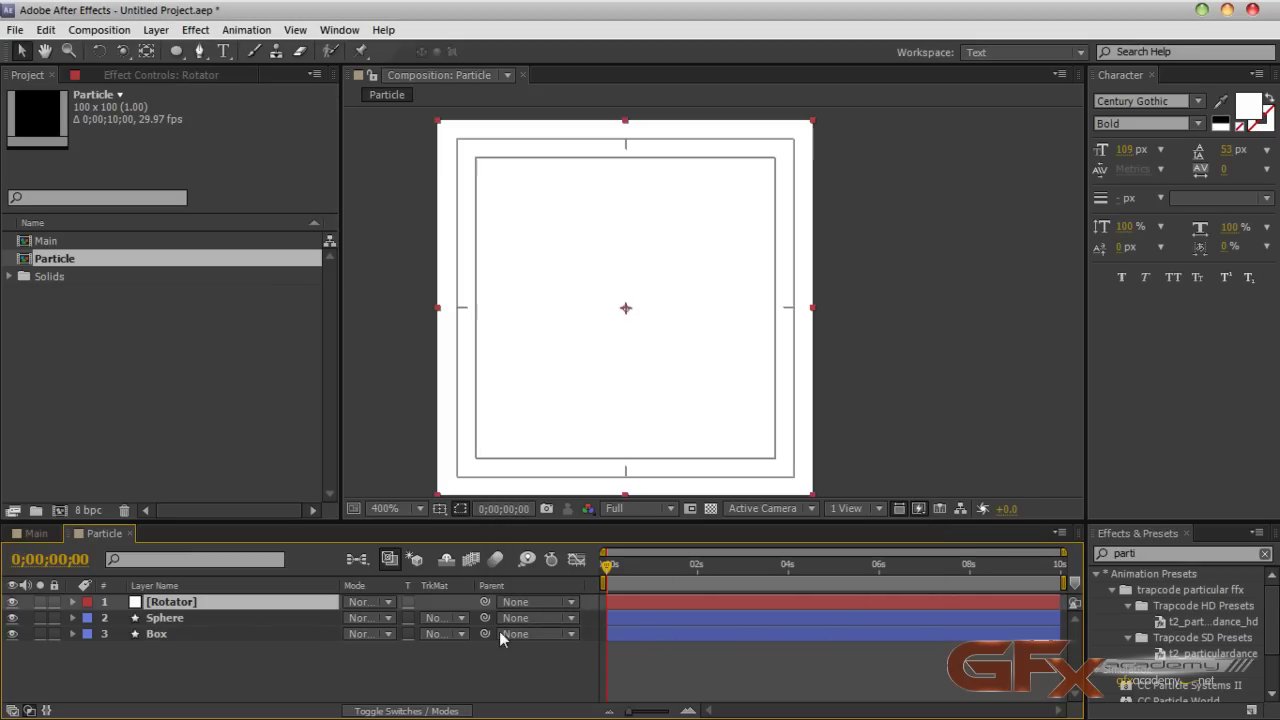
left_click(176, 52)
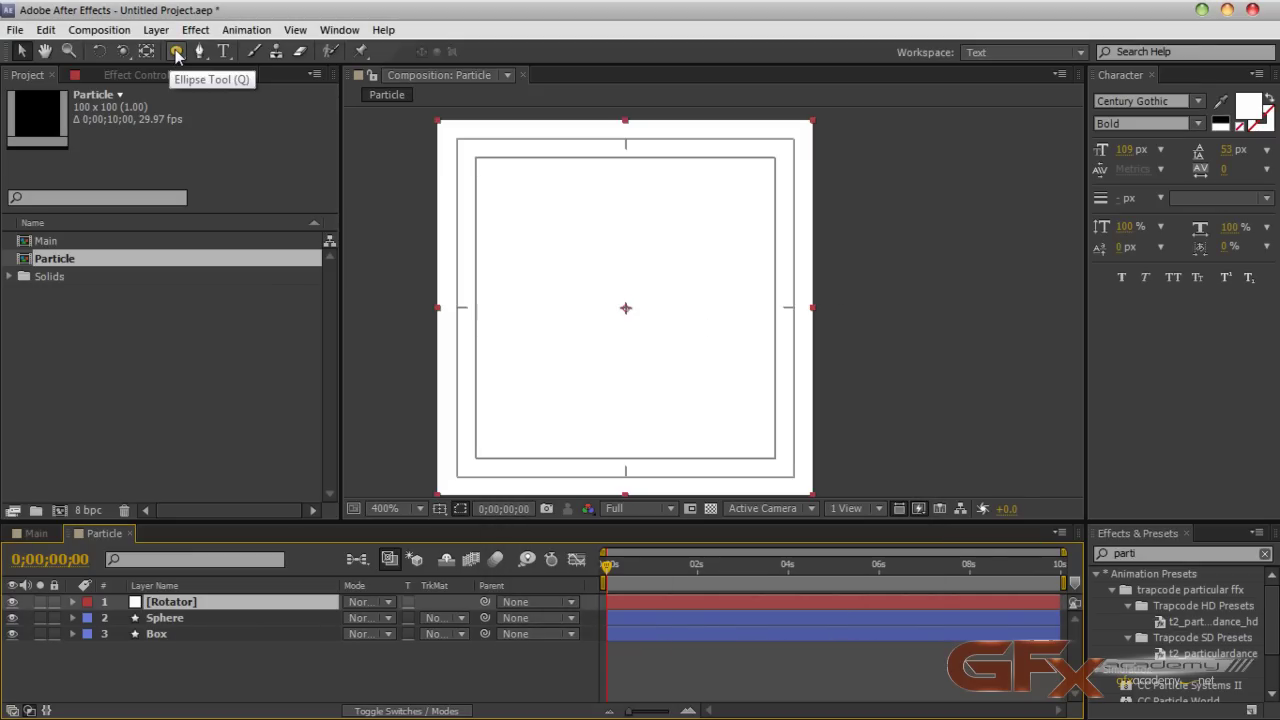
double_click(176, 52)
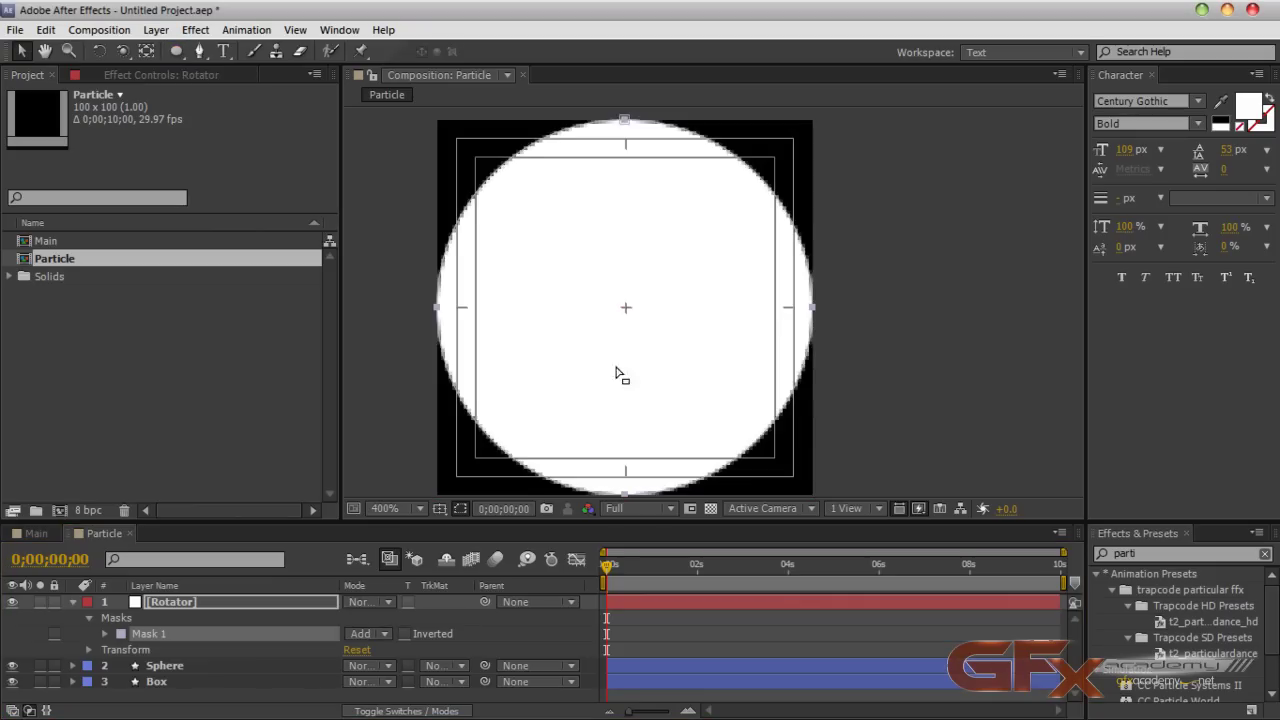
Step: Rename the Rotator layer's elliptical mask as Outer
left_click_drag(260, 525, 240, 389)
left_click(176, 498)
key("Return")
type("Ou")
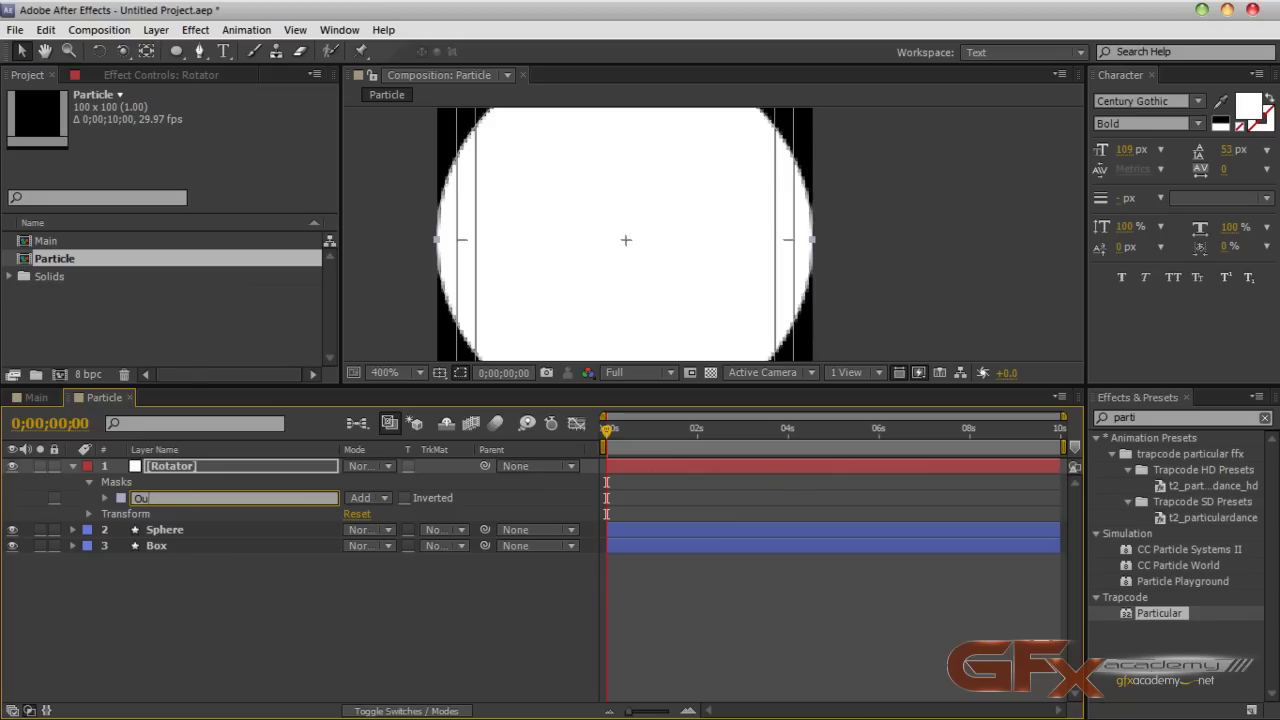
type("ter")
key("Return")
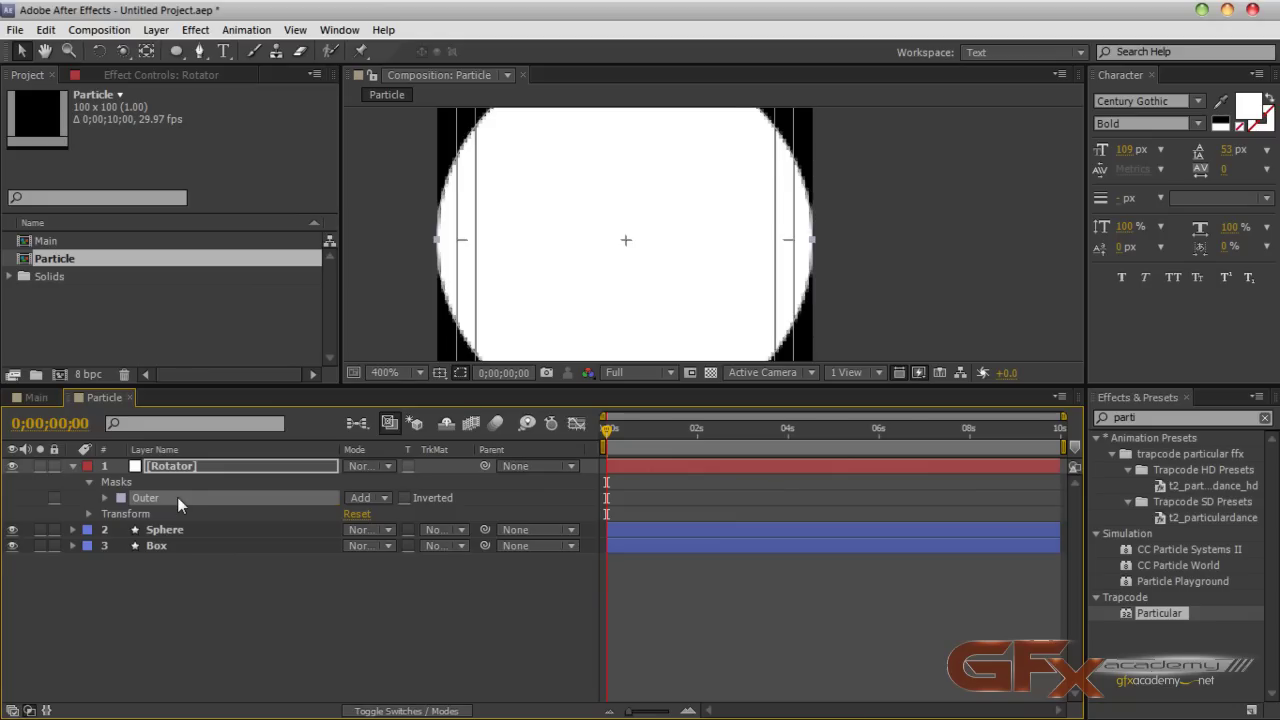
Step: Duplicate the Outer mask, name the copy Inner and set its mode to Subtract
key("ctrl+d")
key("Return")
type("Inner")
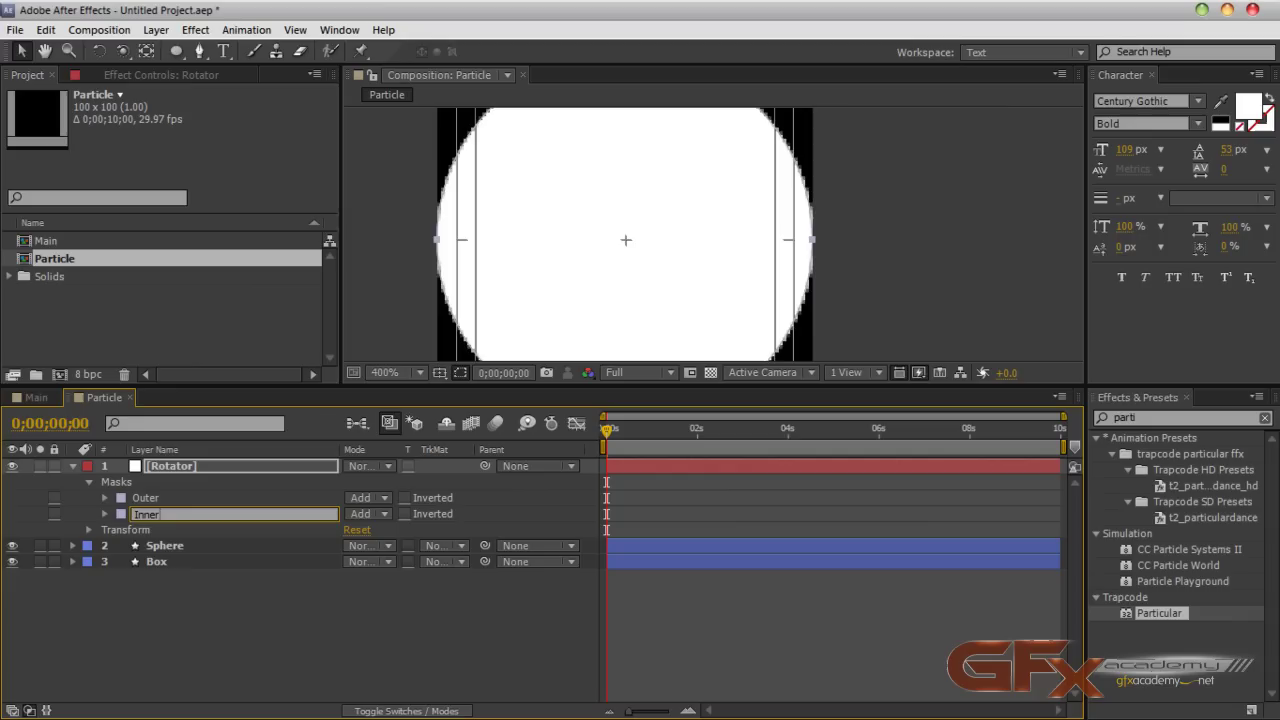
key("Return")
left_click(366, 513)
left_click(388, 579)
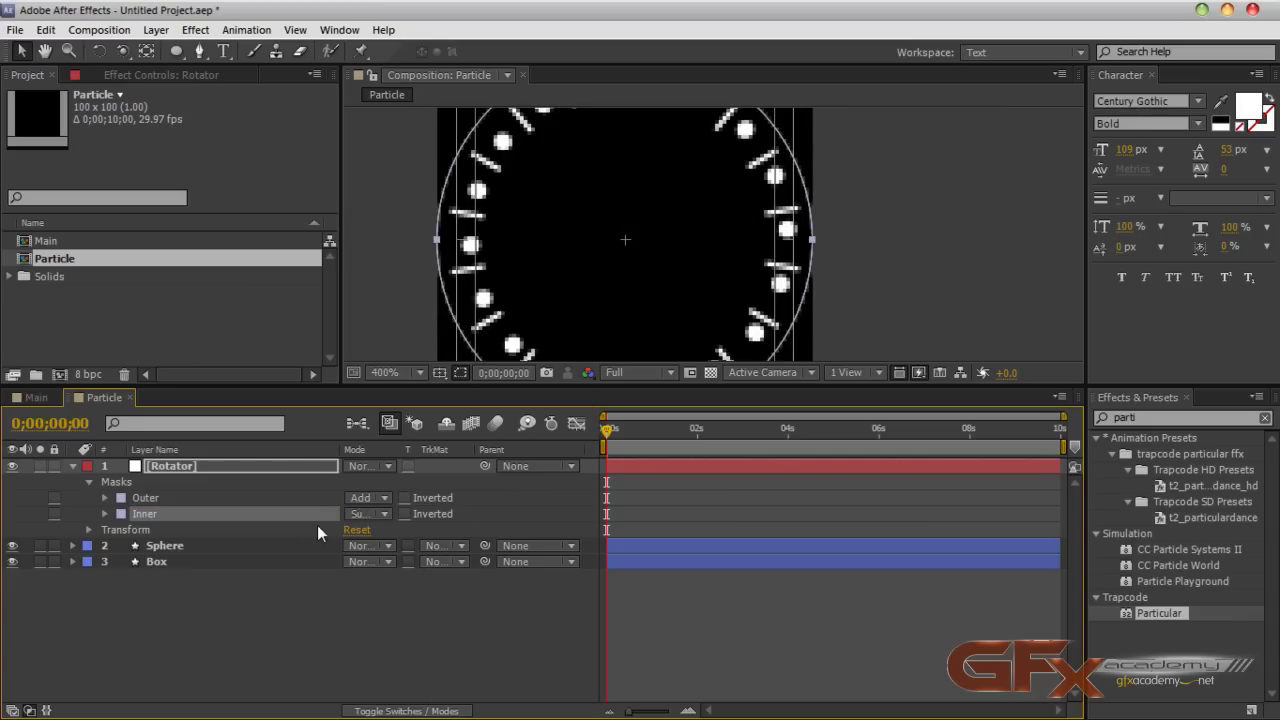
Step: Set the mask expansion to -27 pixels for Inner and -19 pixels for Outer to form a ring
left_click(182, 466)
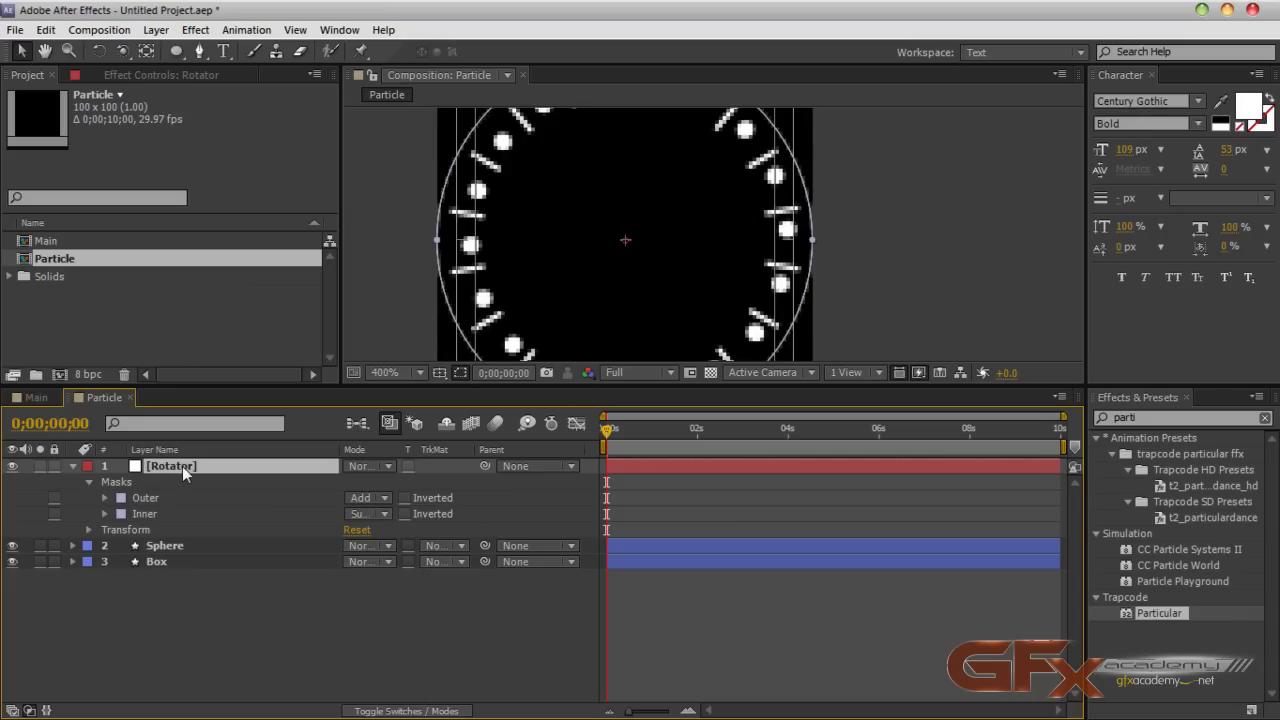
key("m")
key("m")
key("m")
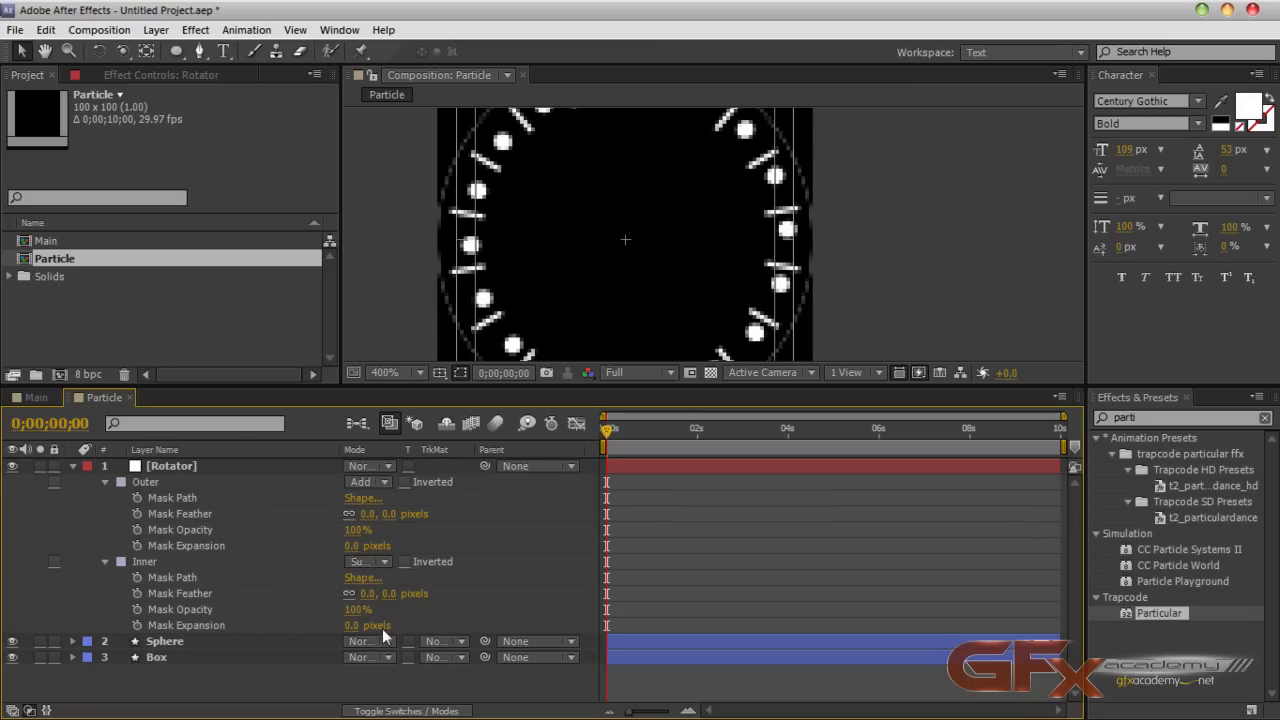
left_click_drag(350, 626, 324, 629)
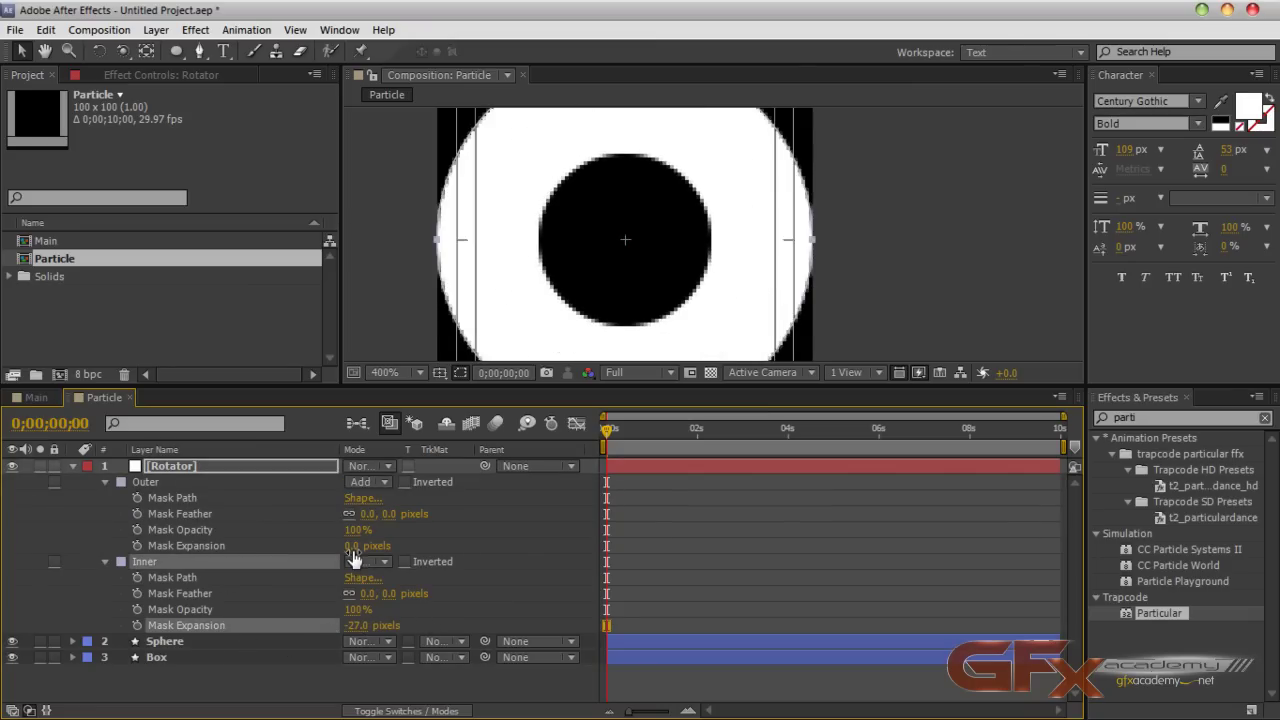
left_click_drag(351, 547, 338, 552)
key("F2")
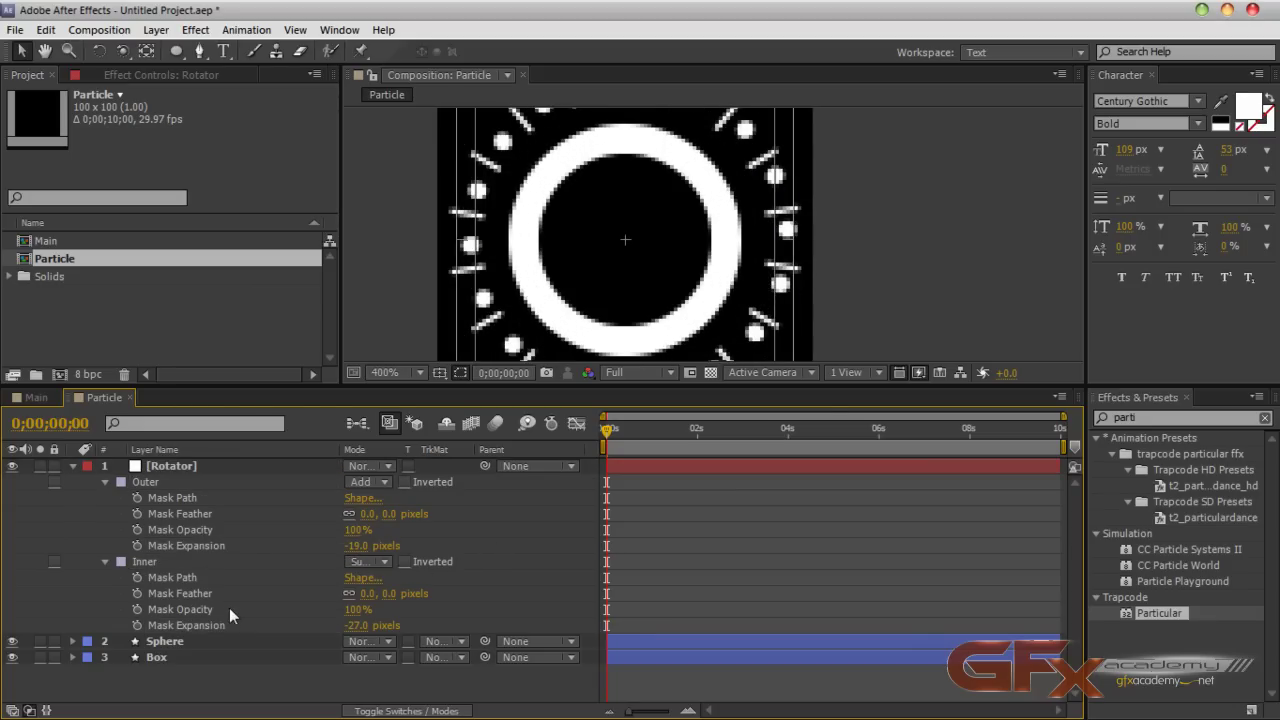
scroll(646, 212, "down", 2)
scroll(643, 250, "up", 1)
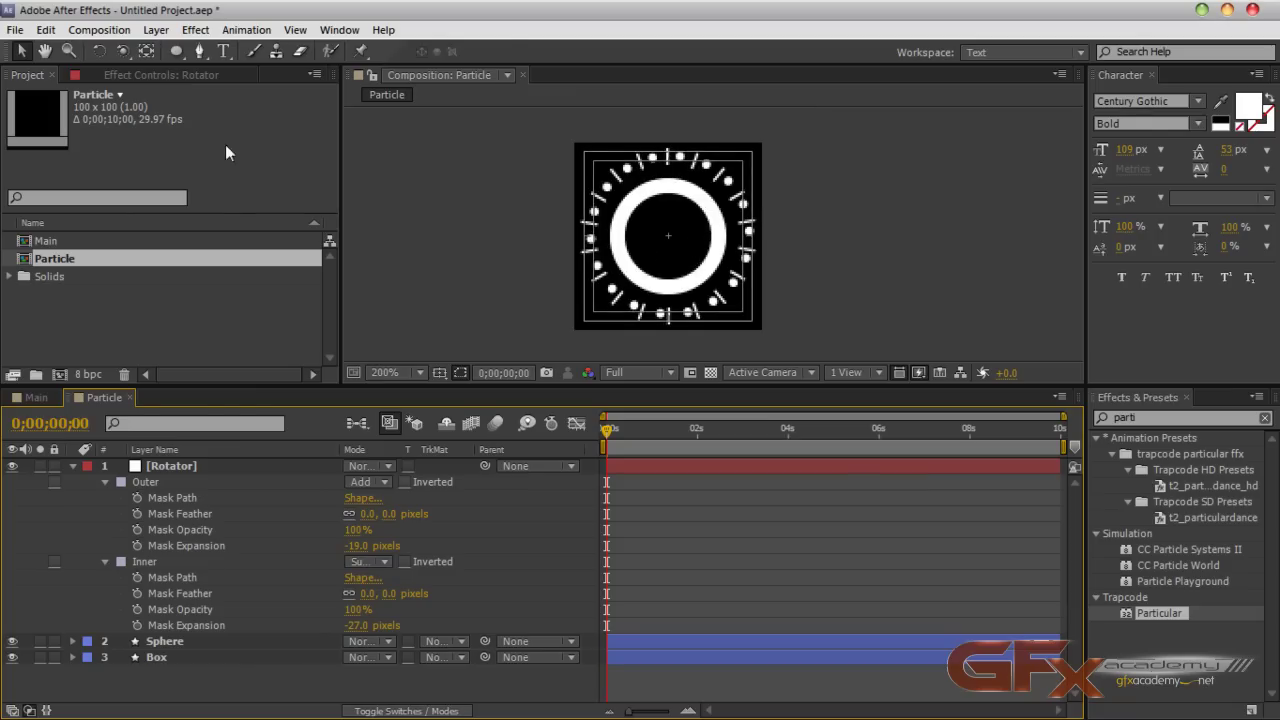
Step: Draw a closed five-point Pen mask on Rotator from the ring's centre around its lower part and set it to Subtract
left_click(199, 55)
left_click(183, 465)
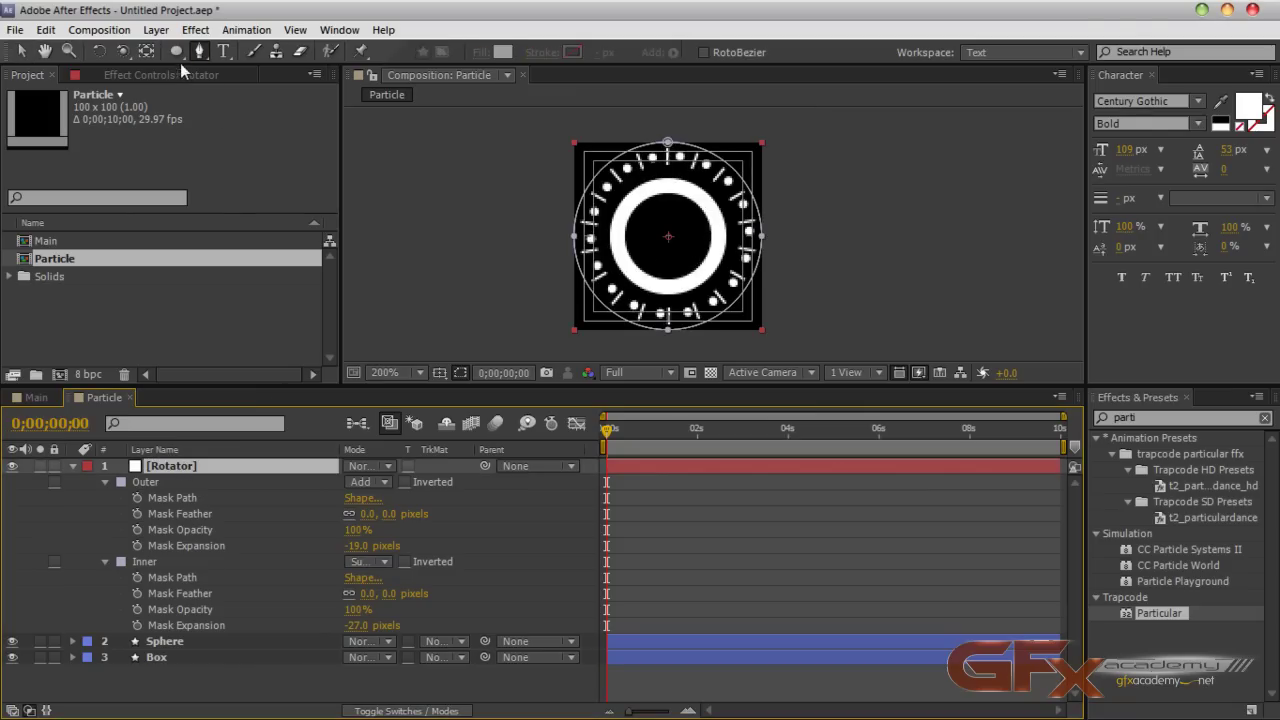
left_click(667, 237)
left_click(556, 305)
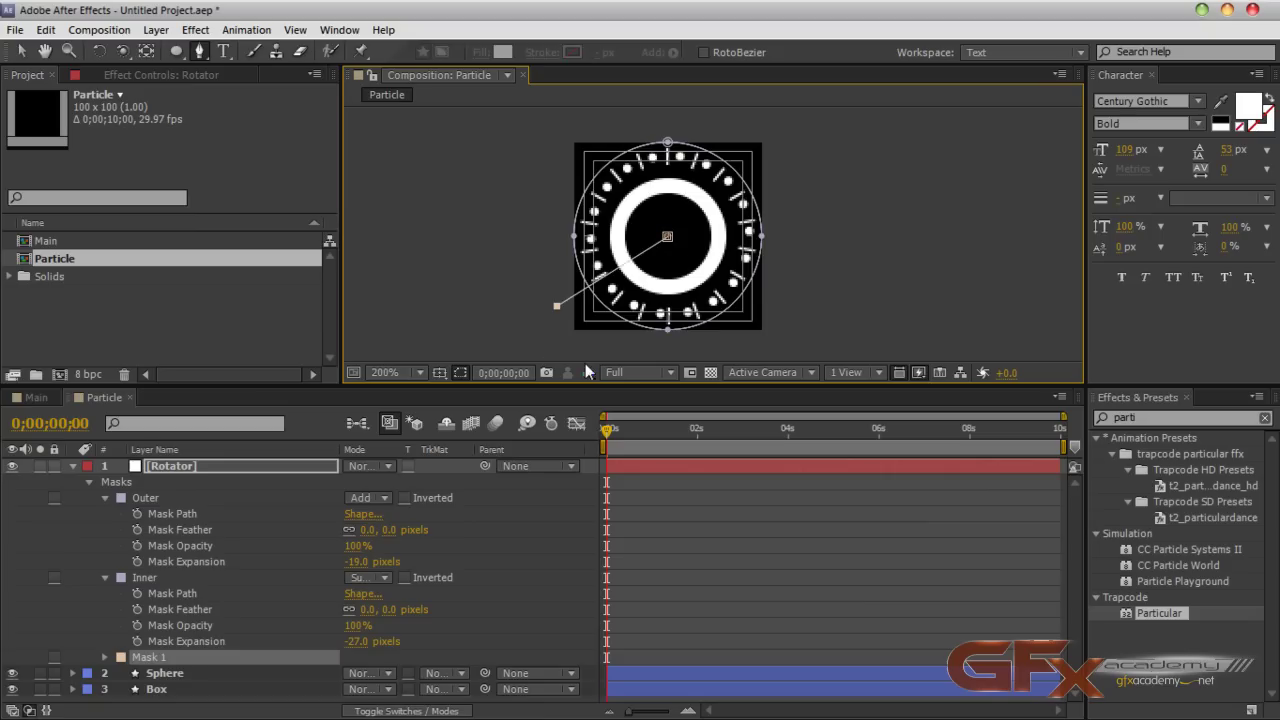
left_click_drag(680, 306, 640, 244)
left_click(507, 322)
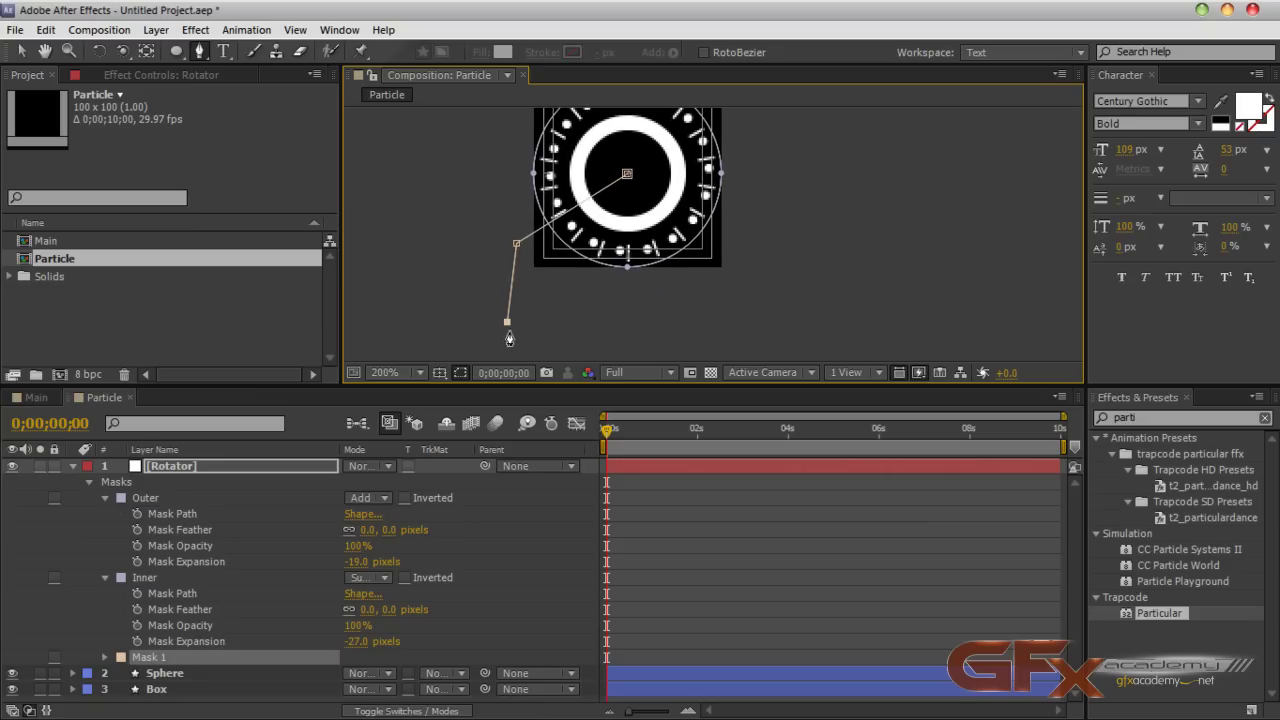
left_click(760, 328)
left_click(752, 193)
left_click(627, 173)
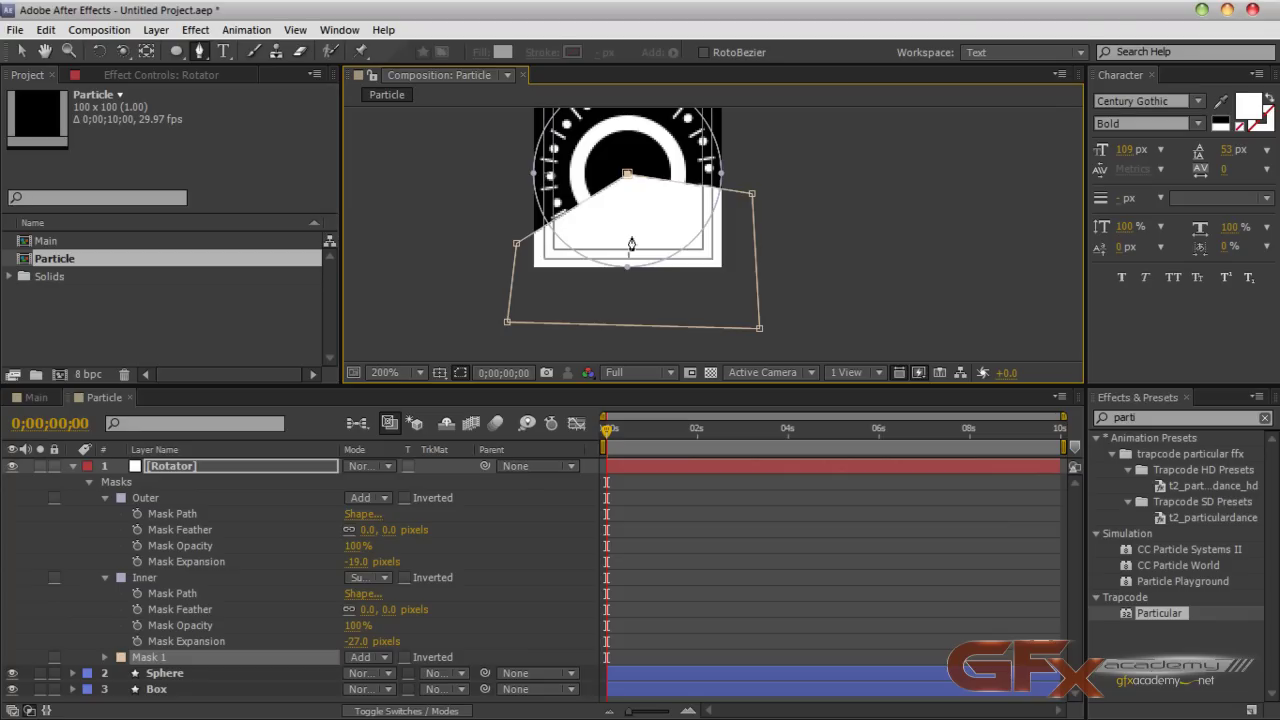
left_click(364, 657)
left_click(378, 557)
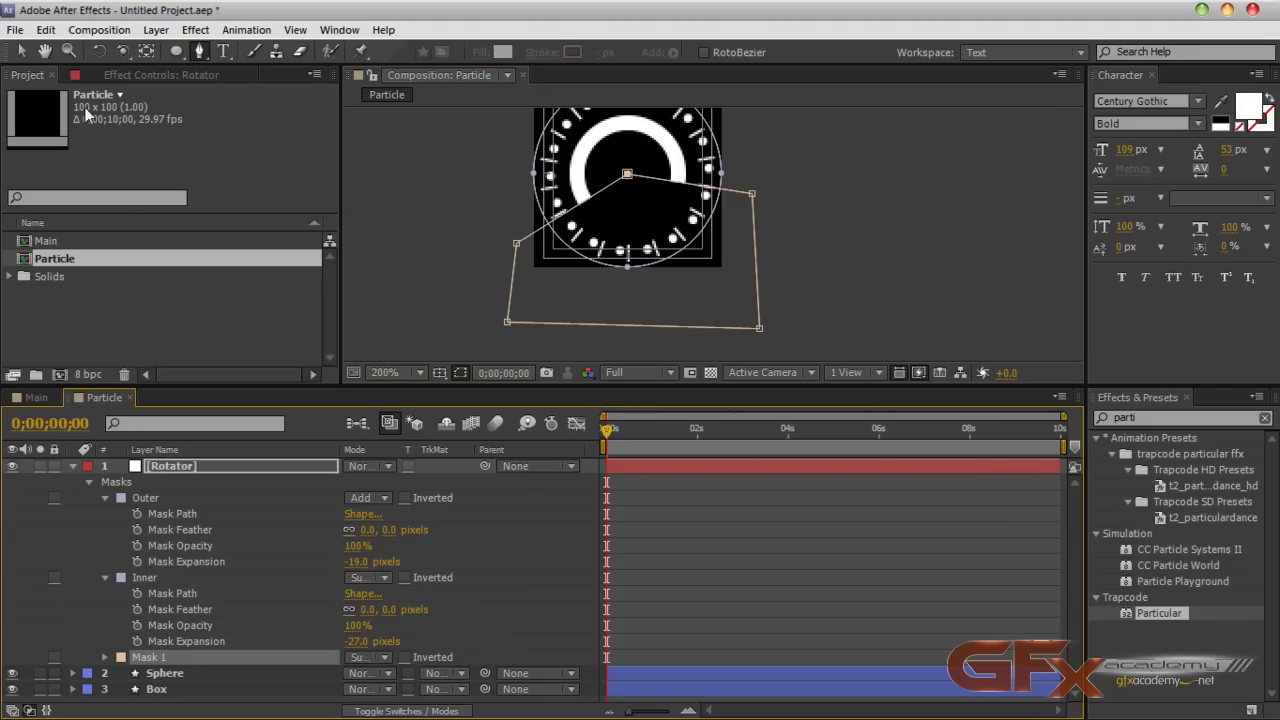
Step: Reshape the subtracting mask by moving its outer points so that it cuts away roughly the lower half of the ring
key("v")
left_click_drag(516, 243, 448, 266)
left_click_drag(752, 254, 760, 212)
left_click_drag(784, 260, 790, 136)
left_click_drag(533, 306, 629, 328)
left_click_drag(782, 309, 737, 327)
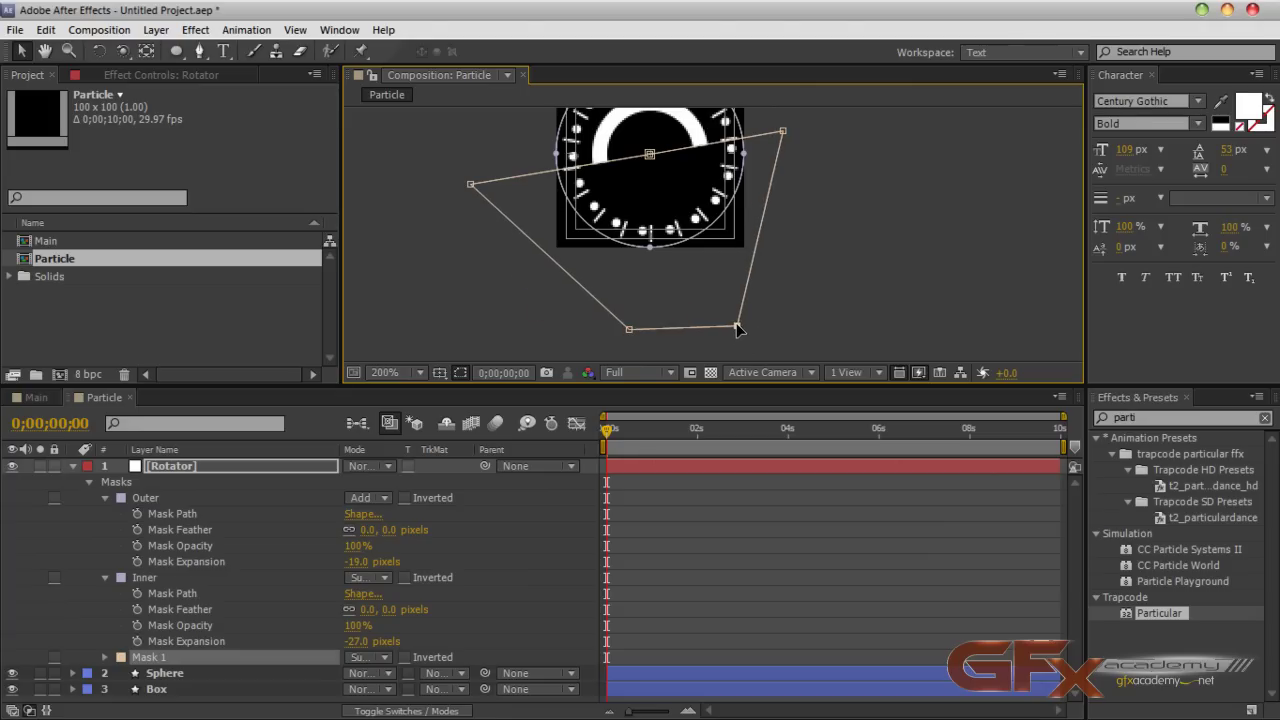
left_click_drag(783, 131, 621, 203)
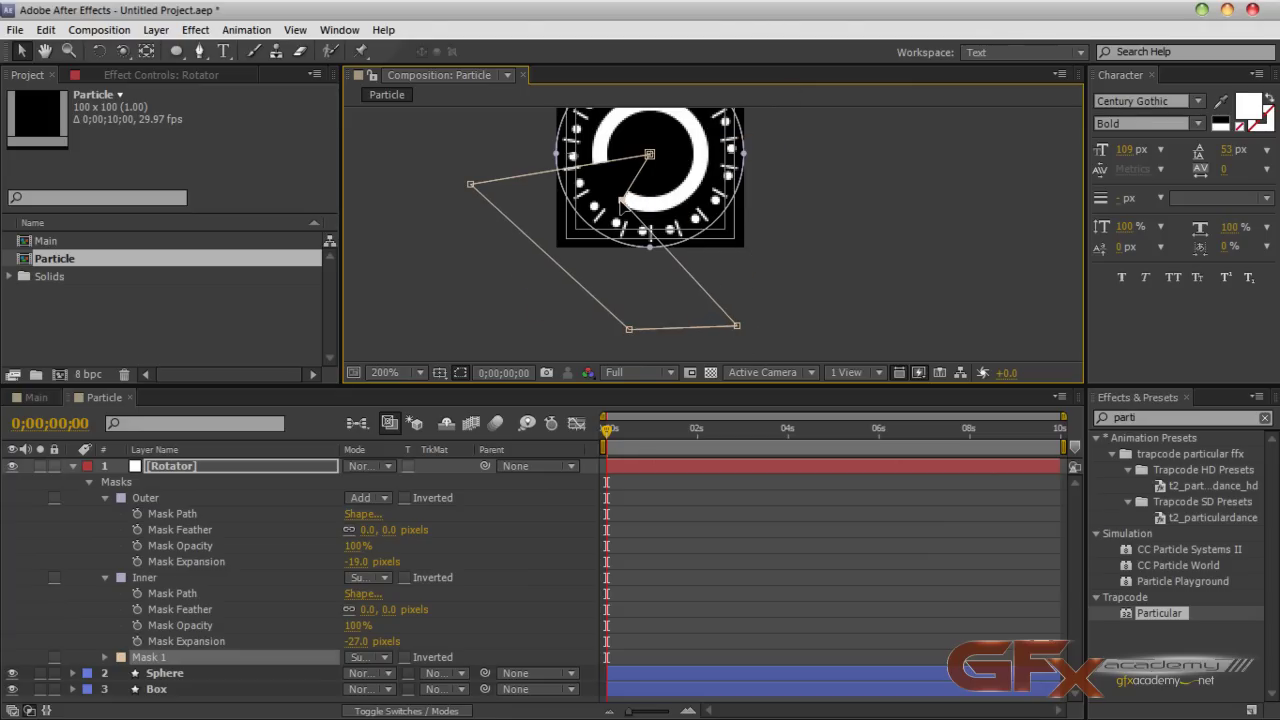
left_click_drag(737, 325, 668, 338)
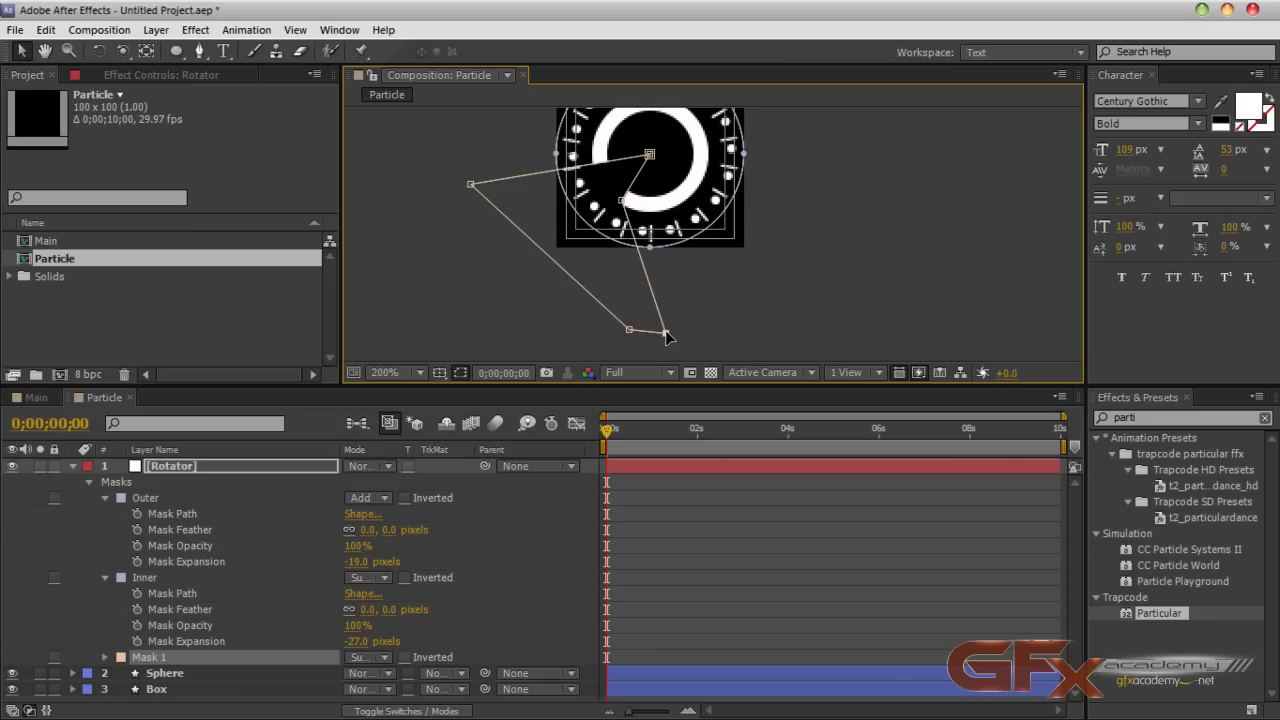
left_click_drag(622, 201, 799, 153)
left_click_drag(666, 334, 808, 330)
scroll(640, 350, "up", 2)
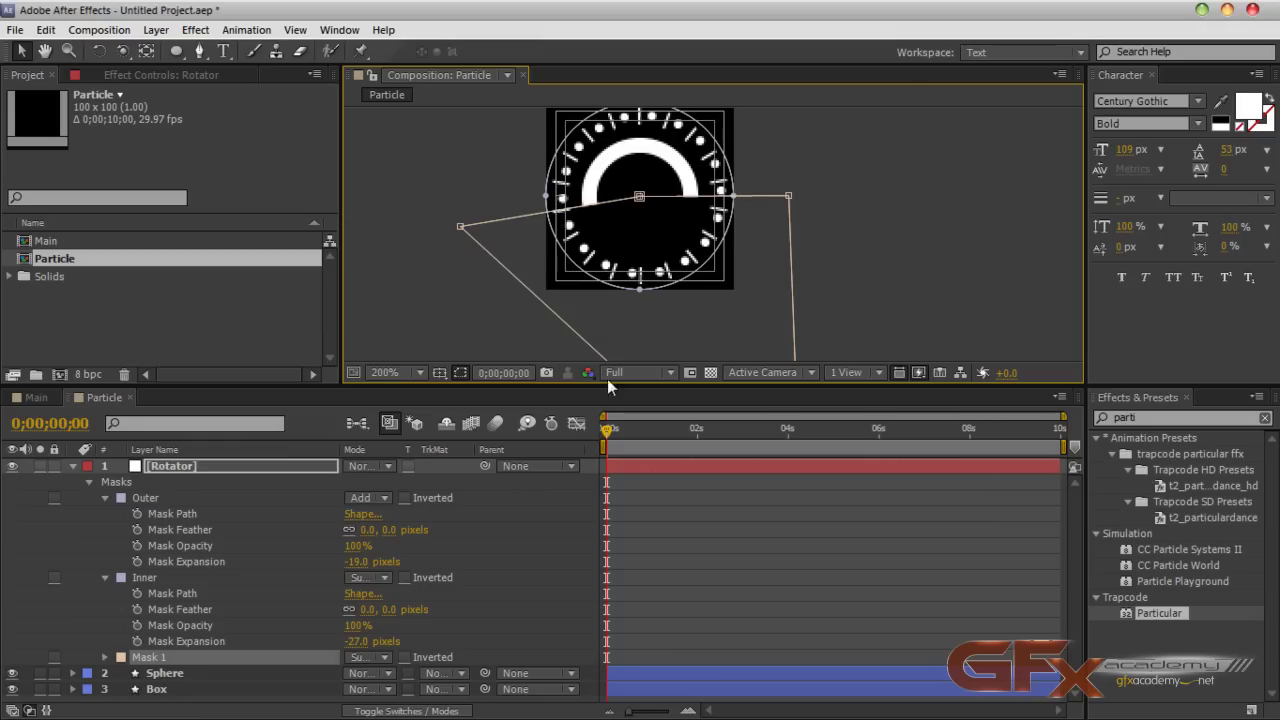
Step: Set the mask feather of both the Outer and Inner masks to 1 pixel
left_click(195, 530)
left_click(367, 530)
type("1")
key("Return")
left_click(366, 609)
type("1")
key("Return")
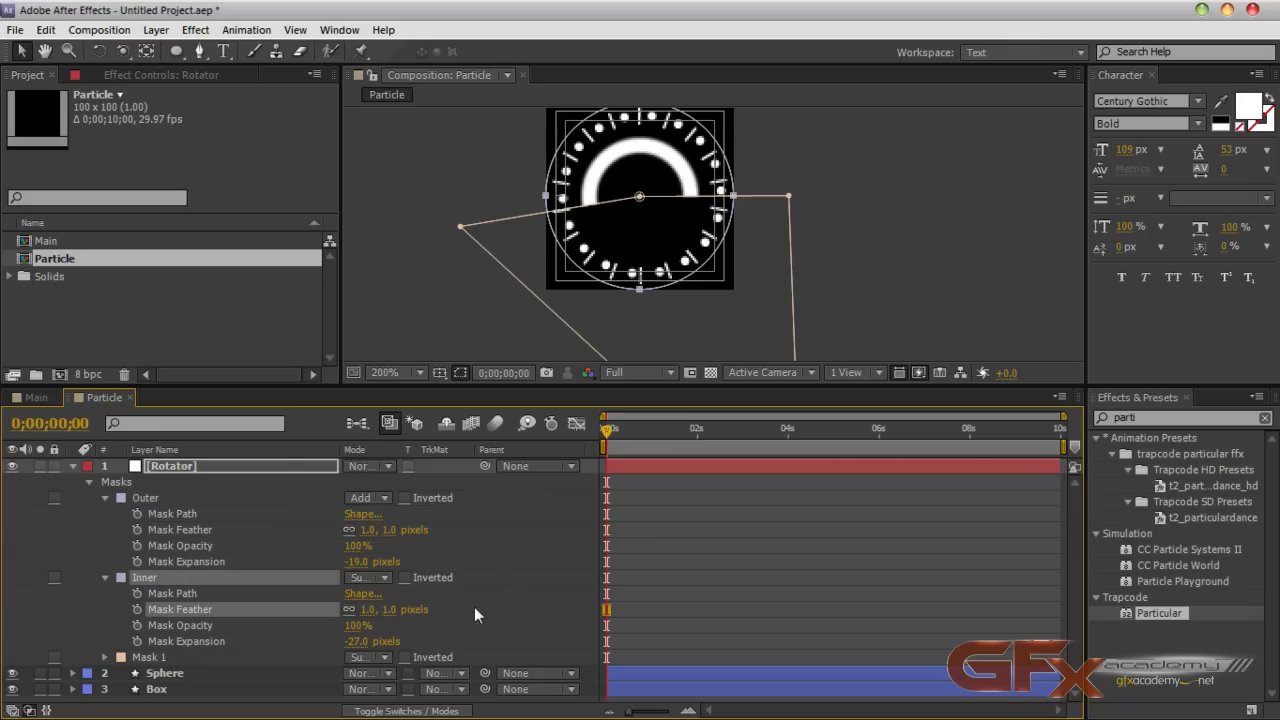
left_click(528, 562)
left_click_drag(661, 197, 659, 239)
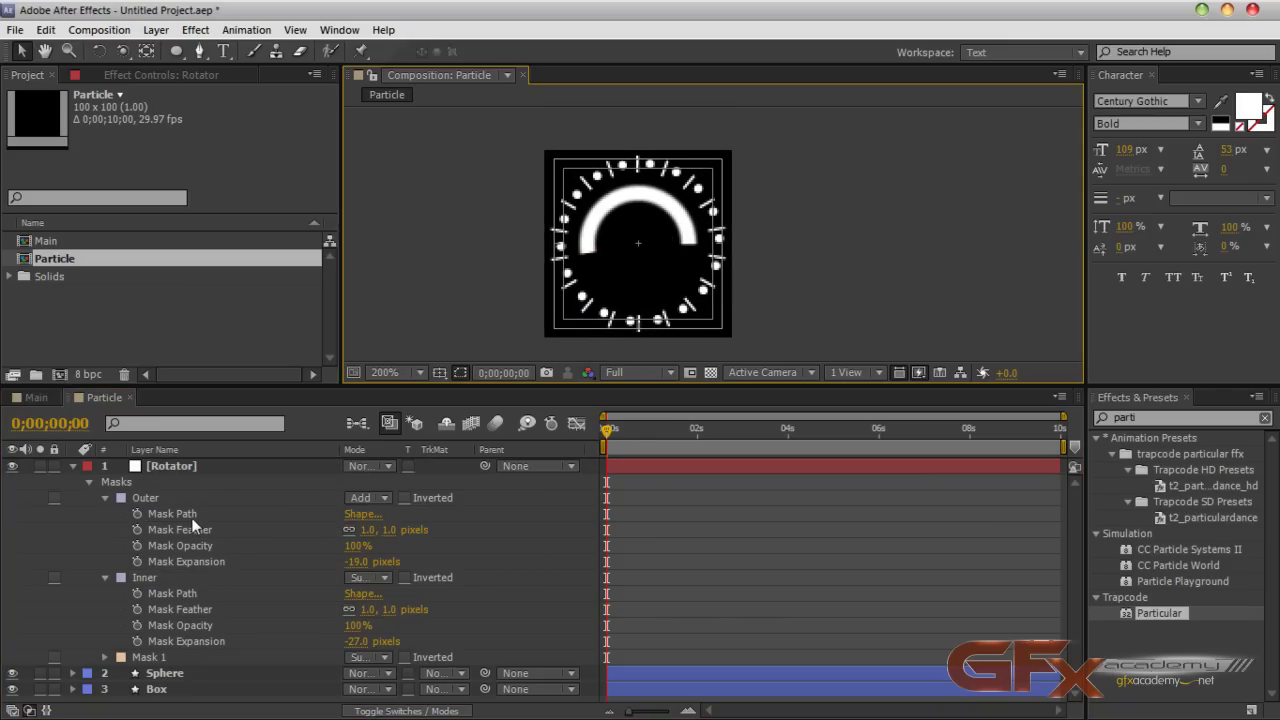
Step: Set the Outer mask's expansion to -23 pixels and the feather of the Outer and Inner masks to 0.2 pixels
left_click_drag(357, 562, 358, 566)
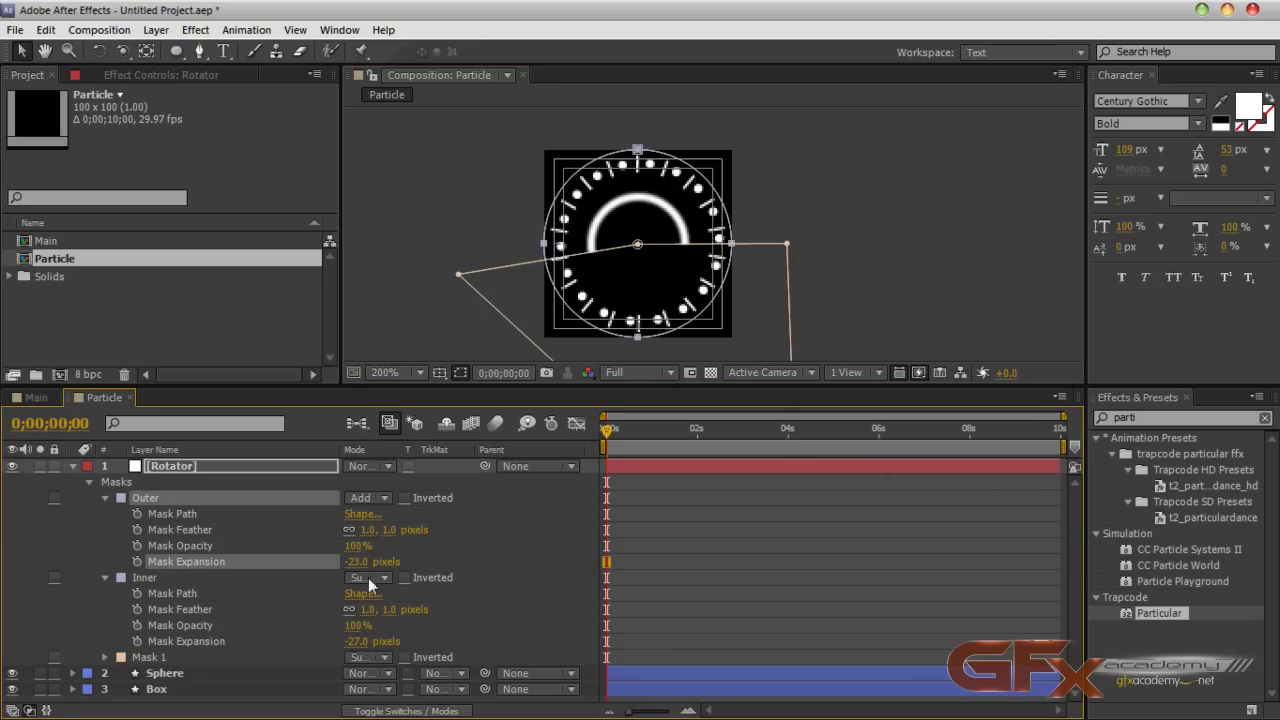
key("Tab")
type("0.2")
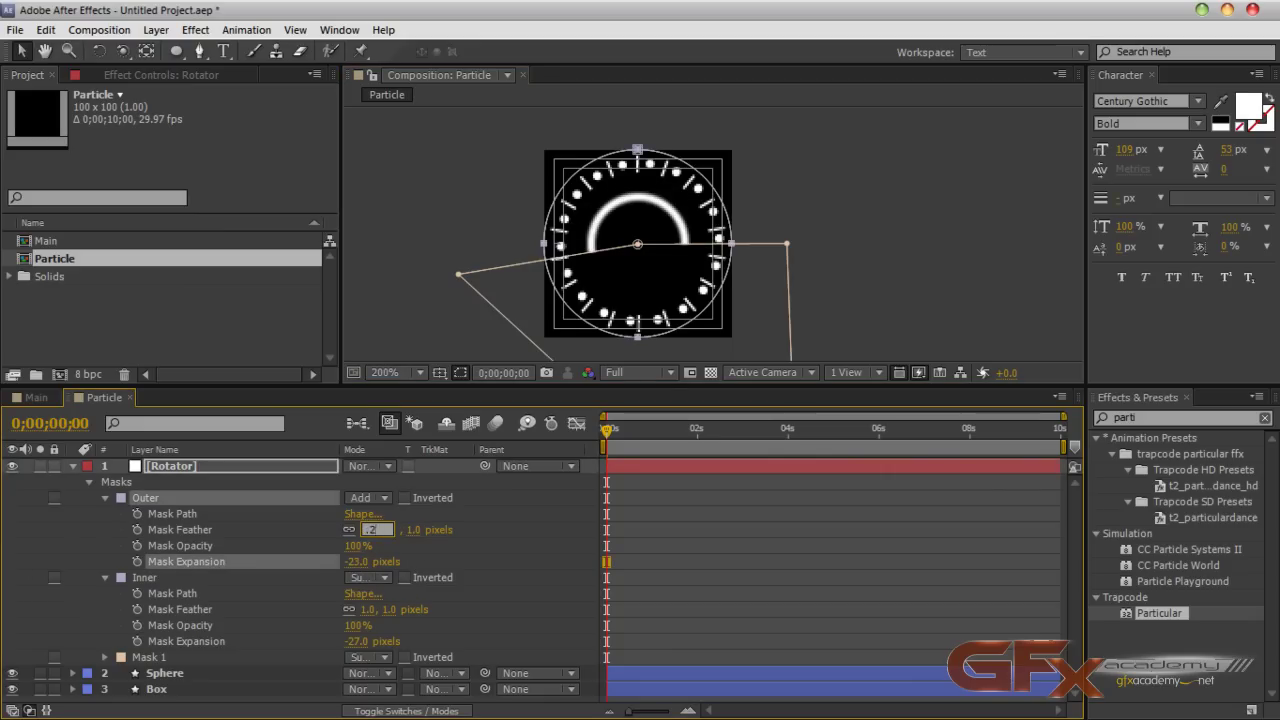
key("Return")
left_click(369, 613)
type("0.2")
key("Return")
left_click(402, 565)
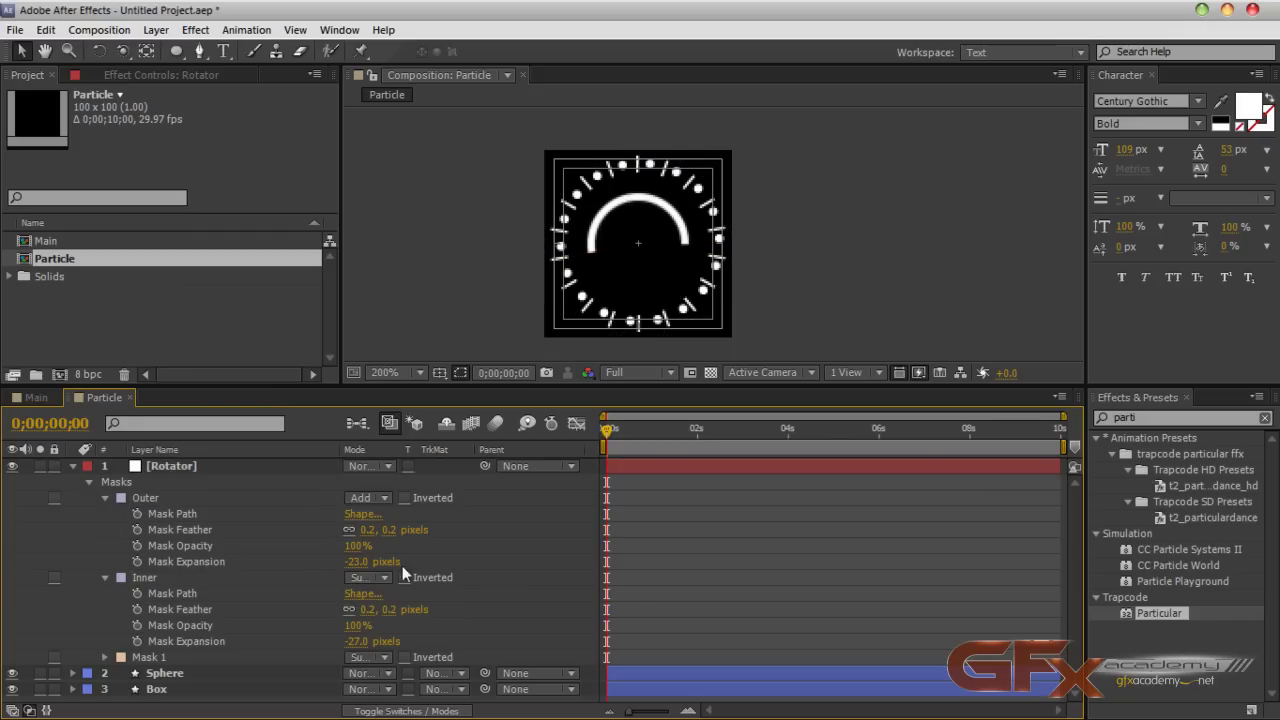
left_click(72, 466)
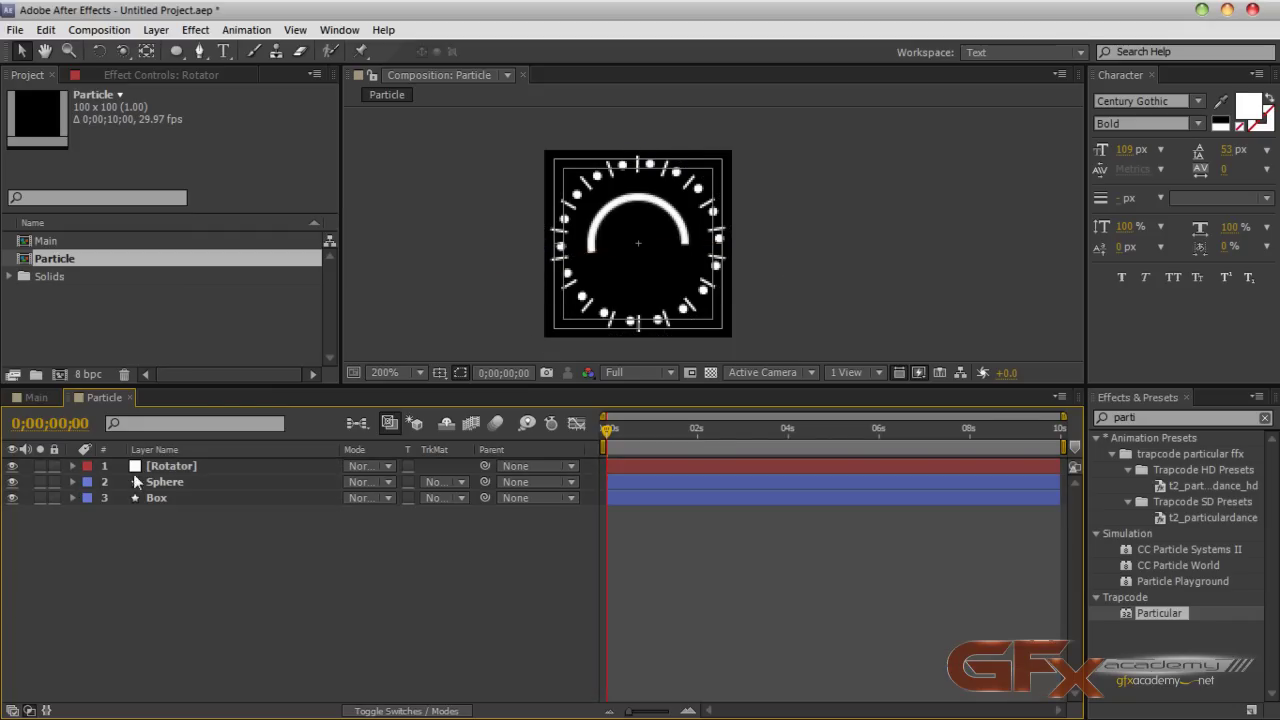
Step: Duplicate the Rotator layer and scale the copy to 65%
left_click(170, 466)
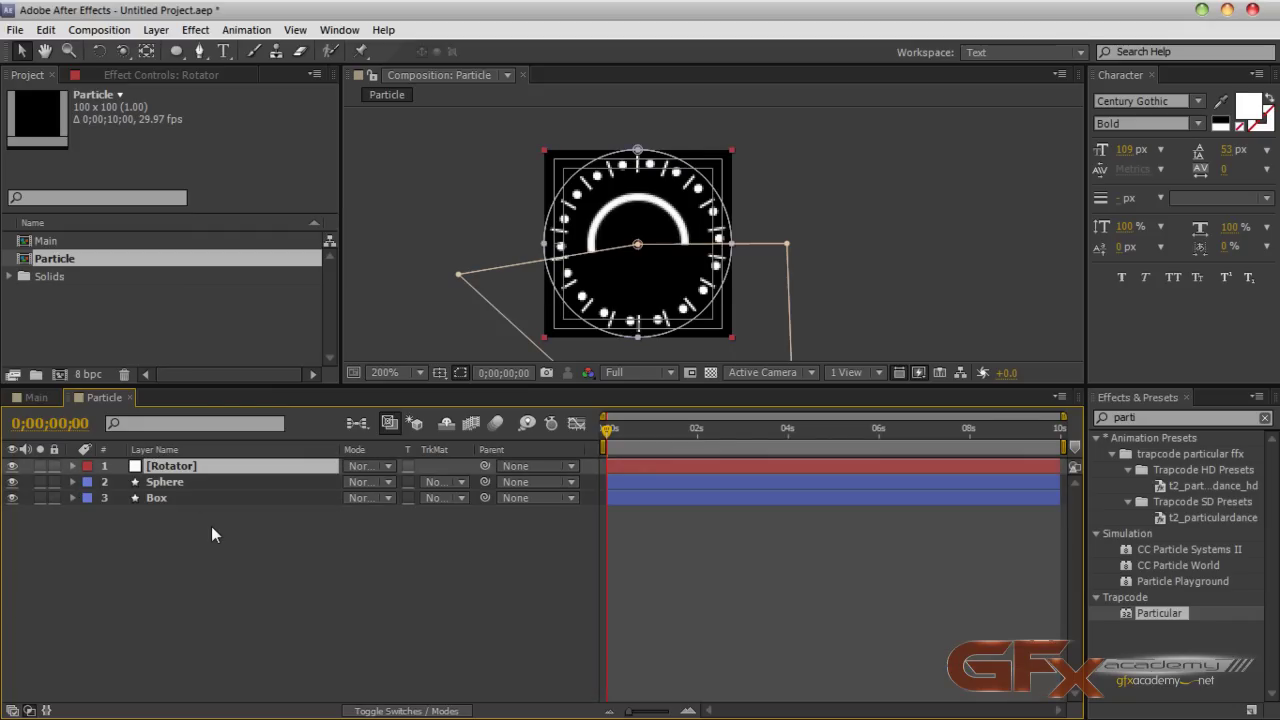
key("ctrl+d")
key("s")
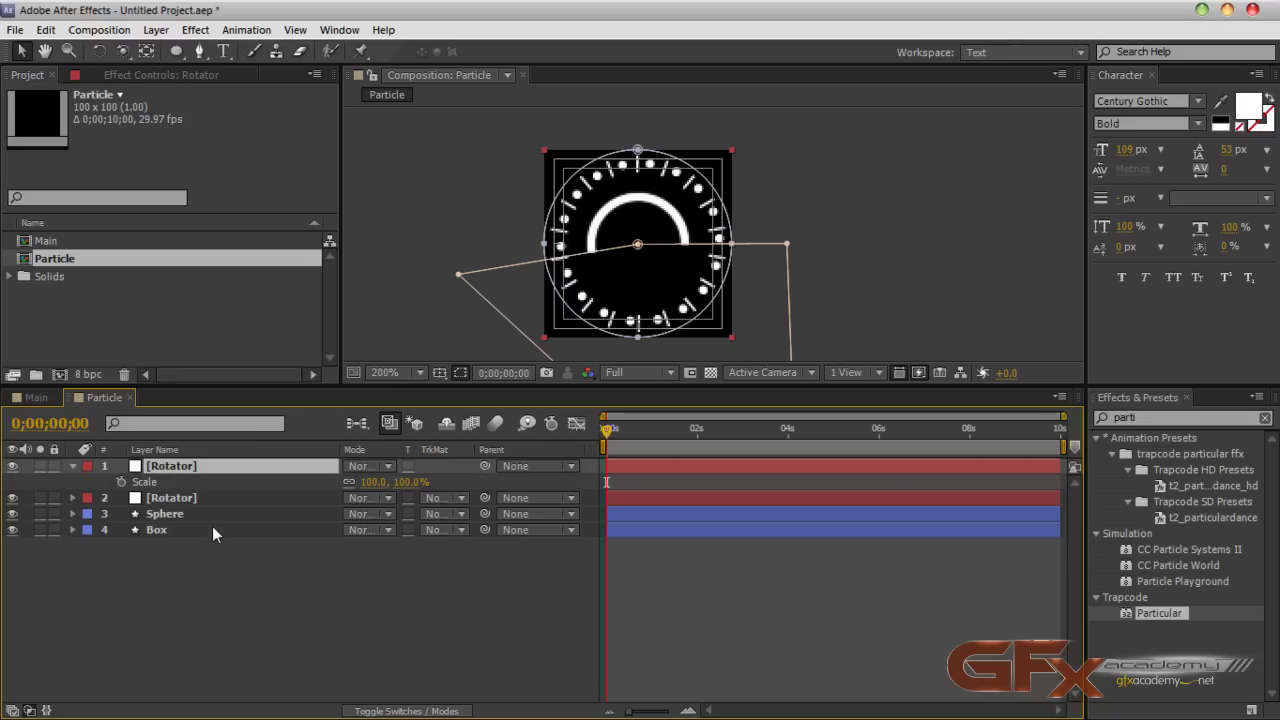
left_click_drag(373, 482, 343, 484)
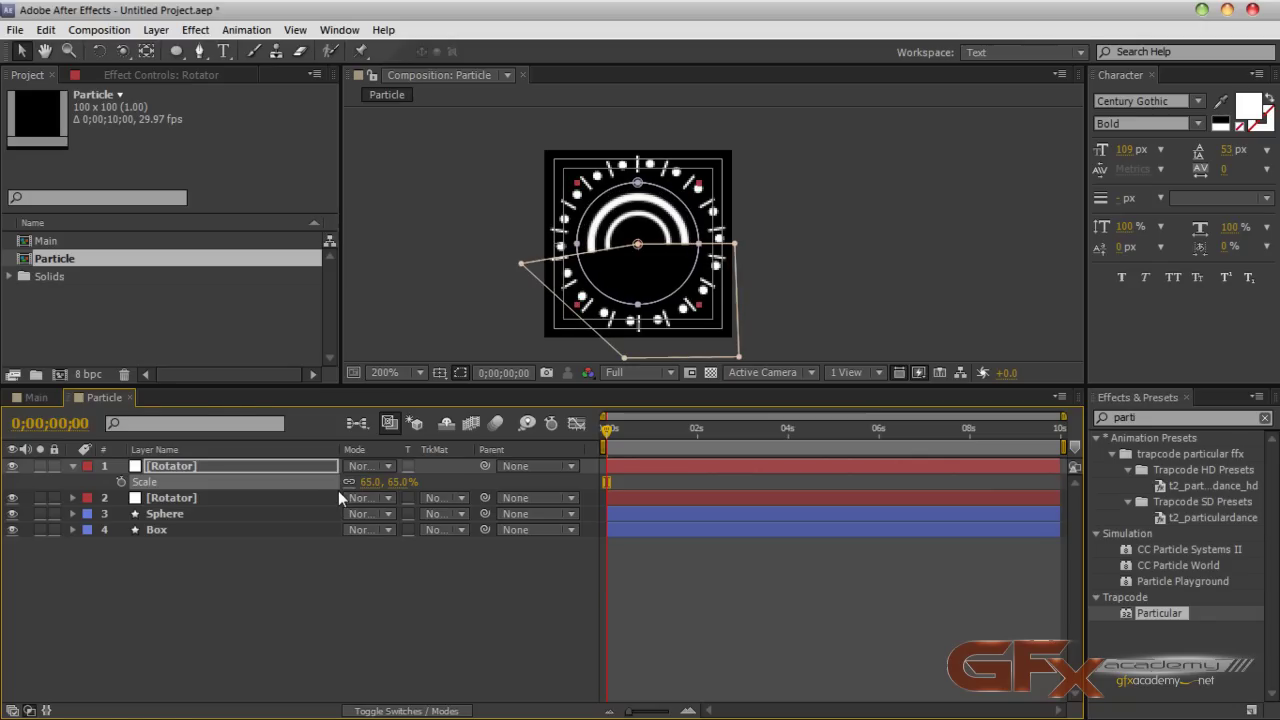
Step: Rotate the smaller Rotator copy to 170° so its arc opens opposite the larger one
key("r")
left_click_drag(368, 484, 562, 521)
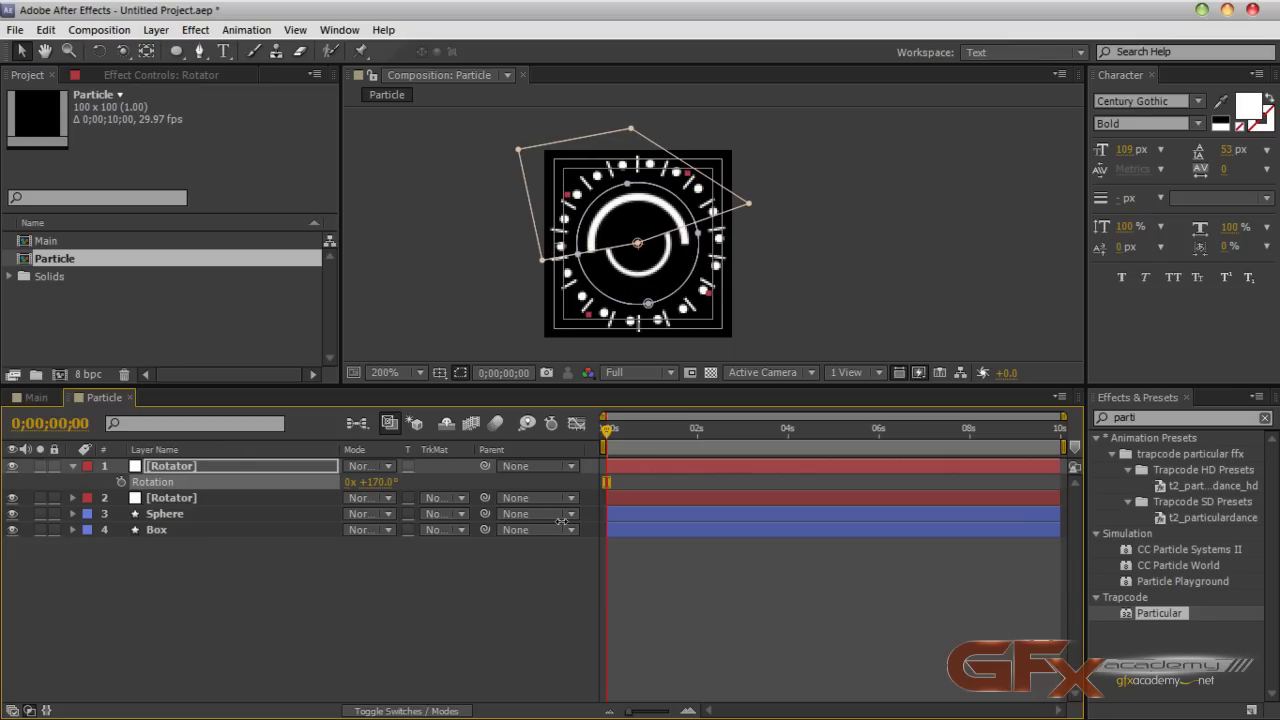
left_click(412, 623)
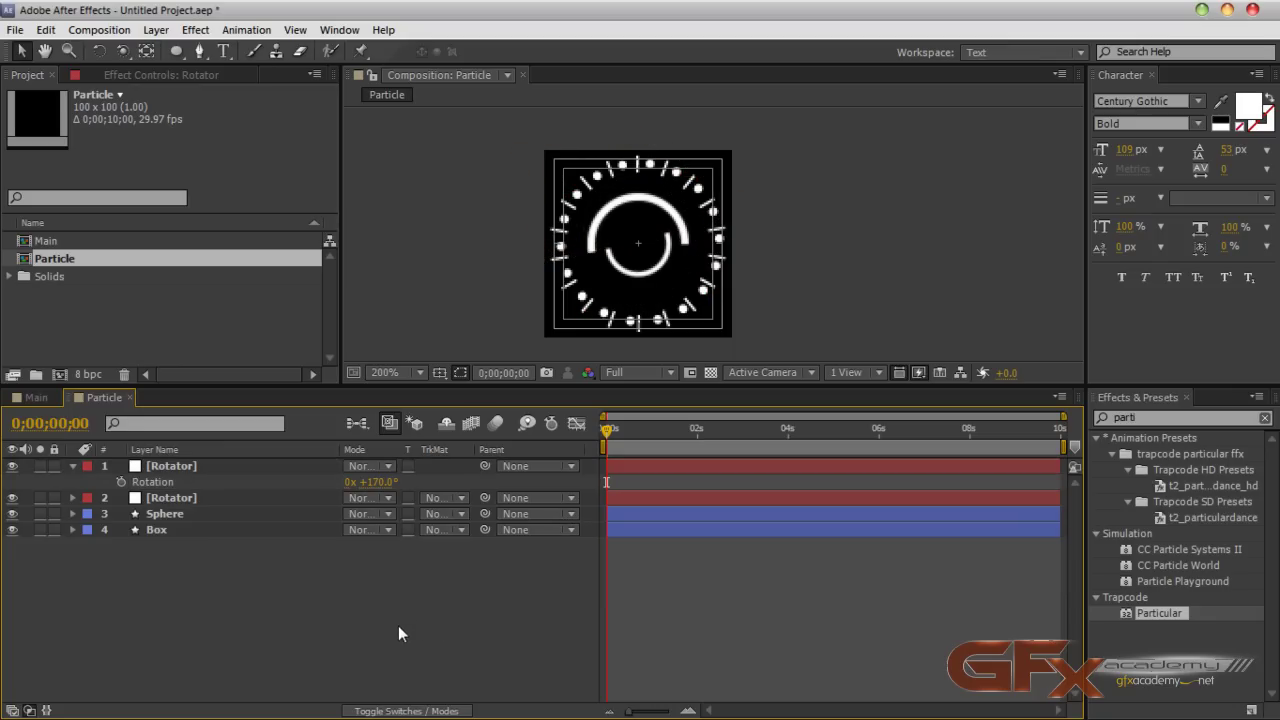
left_click(72, 466)
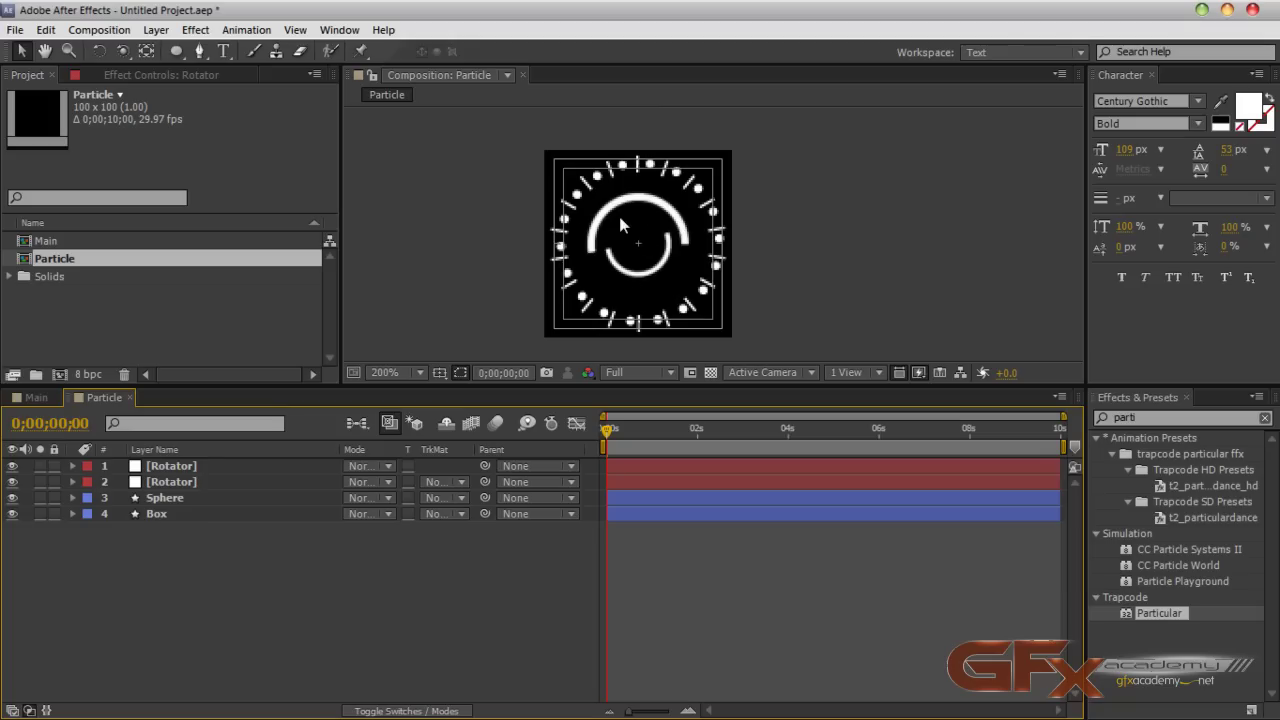
Step: Add the expression wiggle(10,90) to the smaller Rotator layer's rotation and preview the animation
left_click(216, 461)
key("r")
left_click(184, 497)
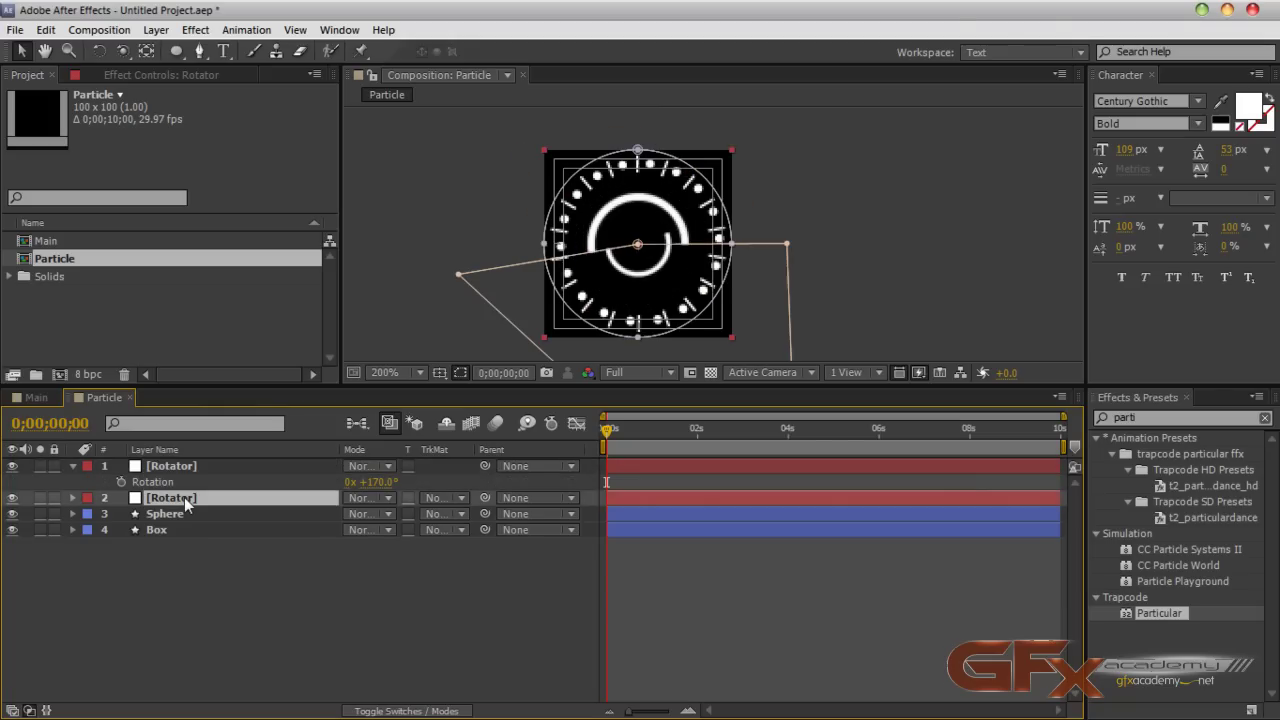
key("r")
left_click(121, 481)
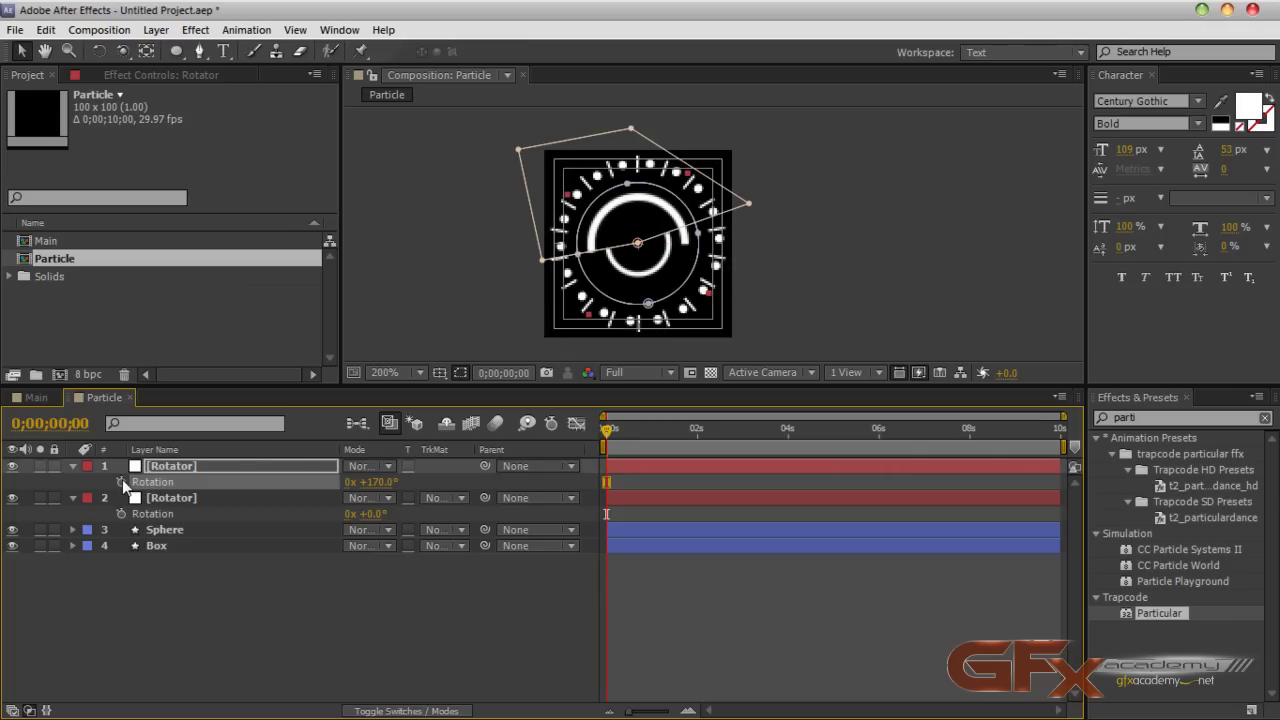
left_click(121, 481, "alt")
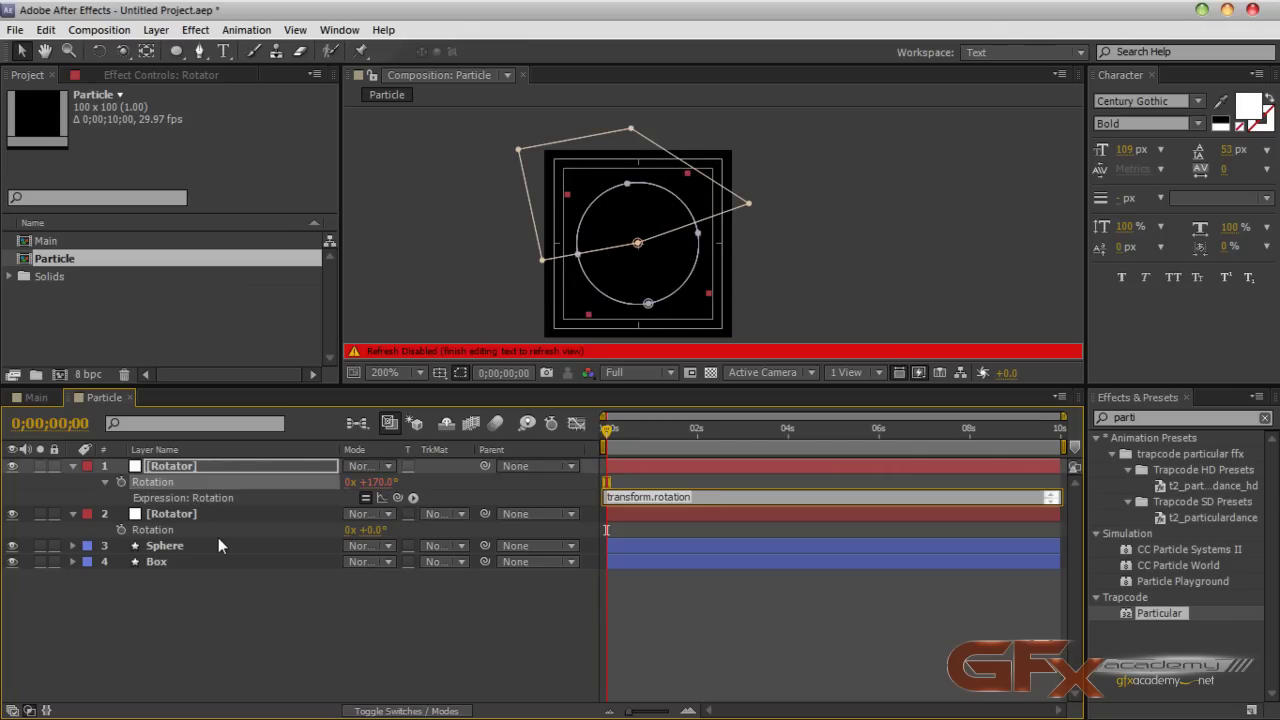
type("wiggle(10,90")
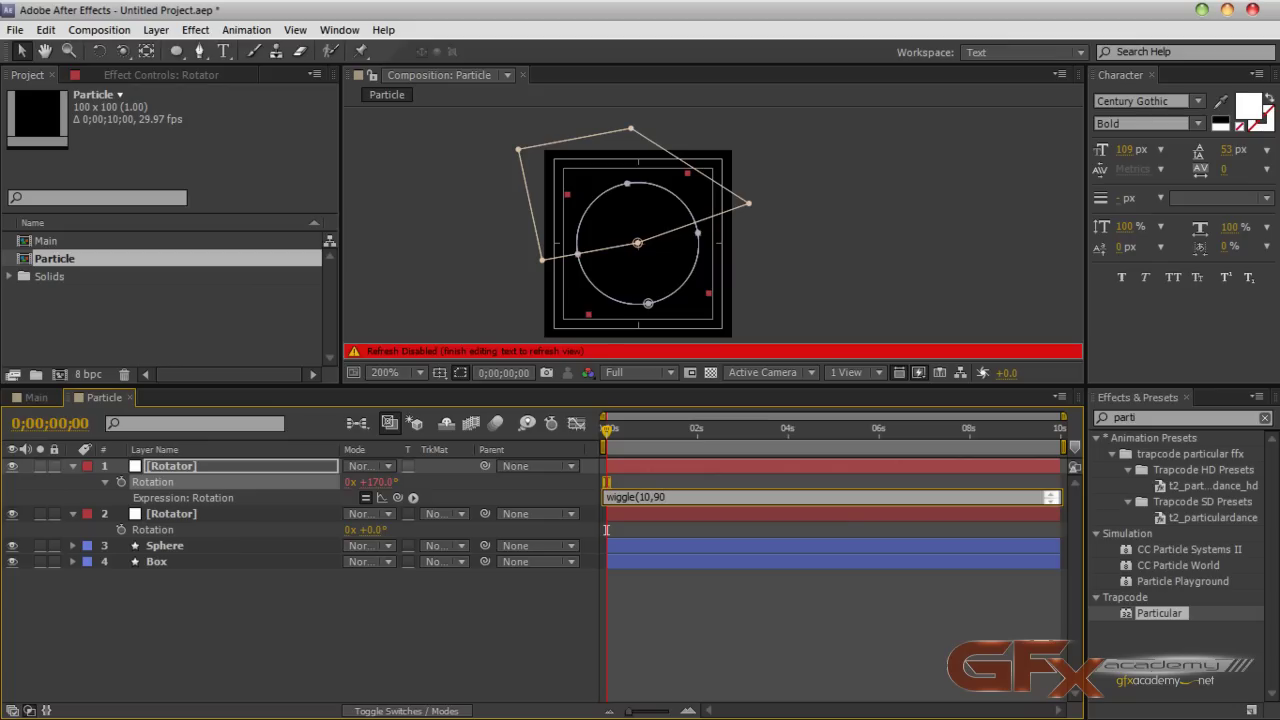
key("KP_Enter")
key("KP_0")
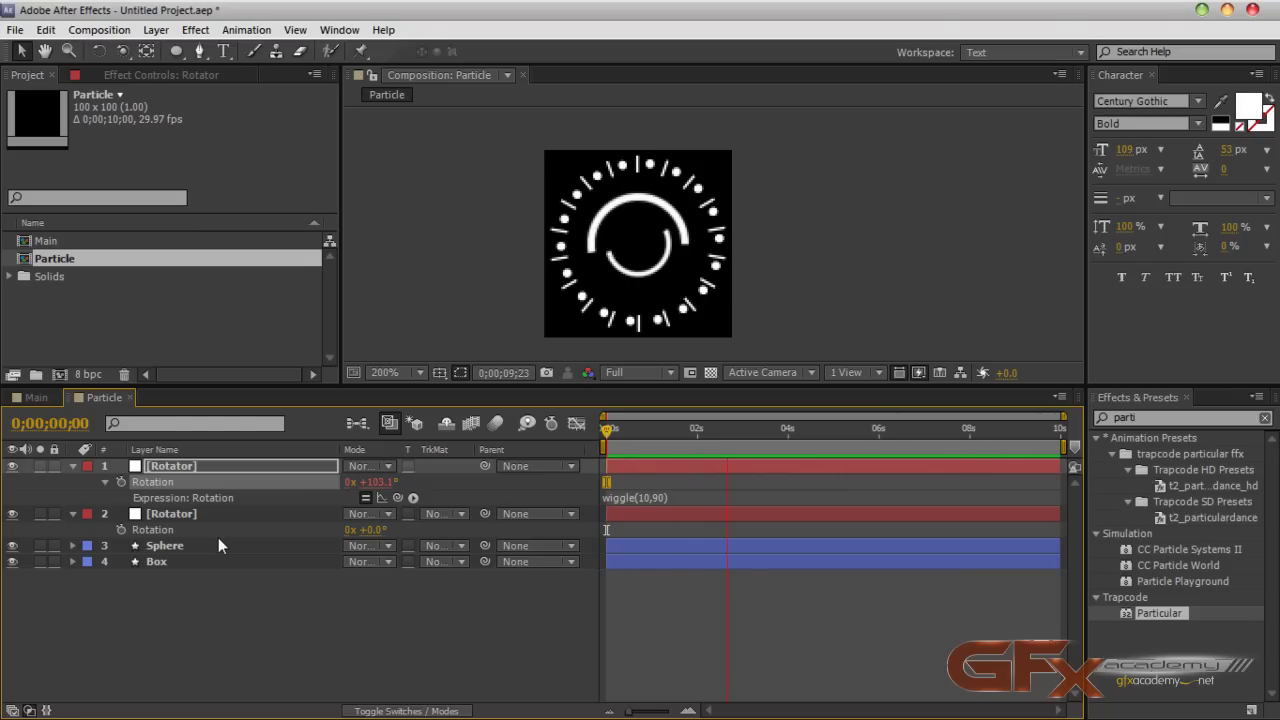
key("space")
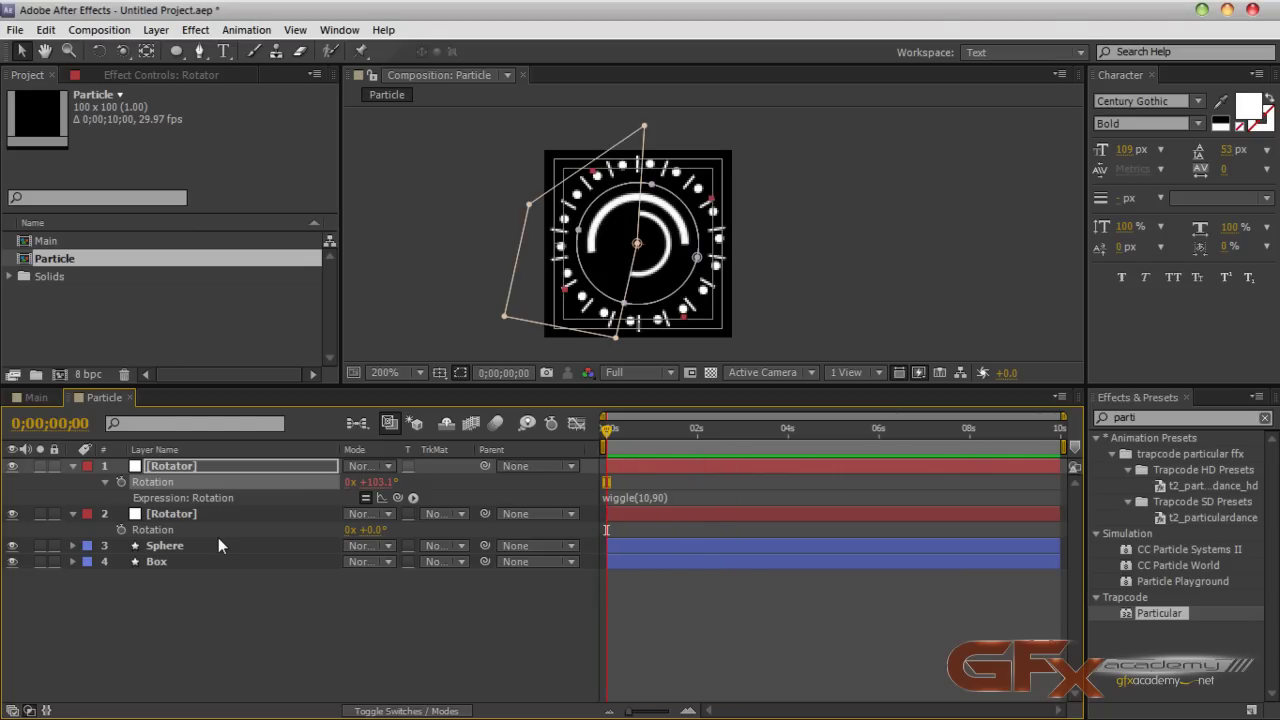
left_click(640, 498)
left_click(197, 588)
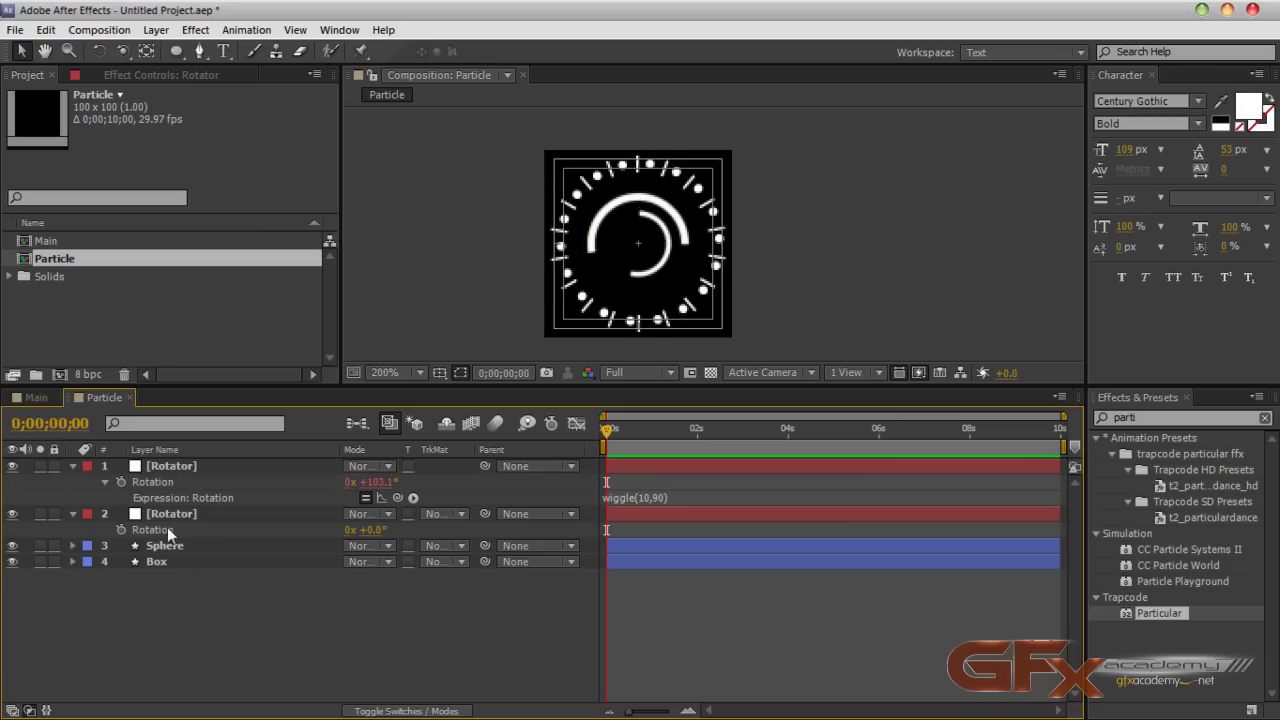
Step: Add the expression wiggle(10,180) to the larger Rotator layer's rotation
left_click(163, 529)
left_click(122, 530, "alt")
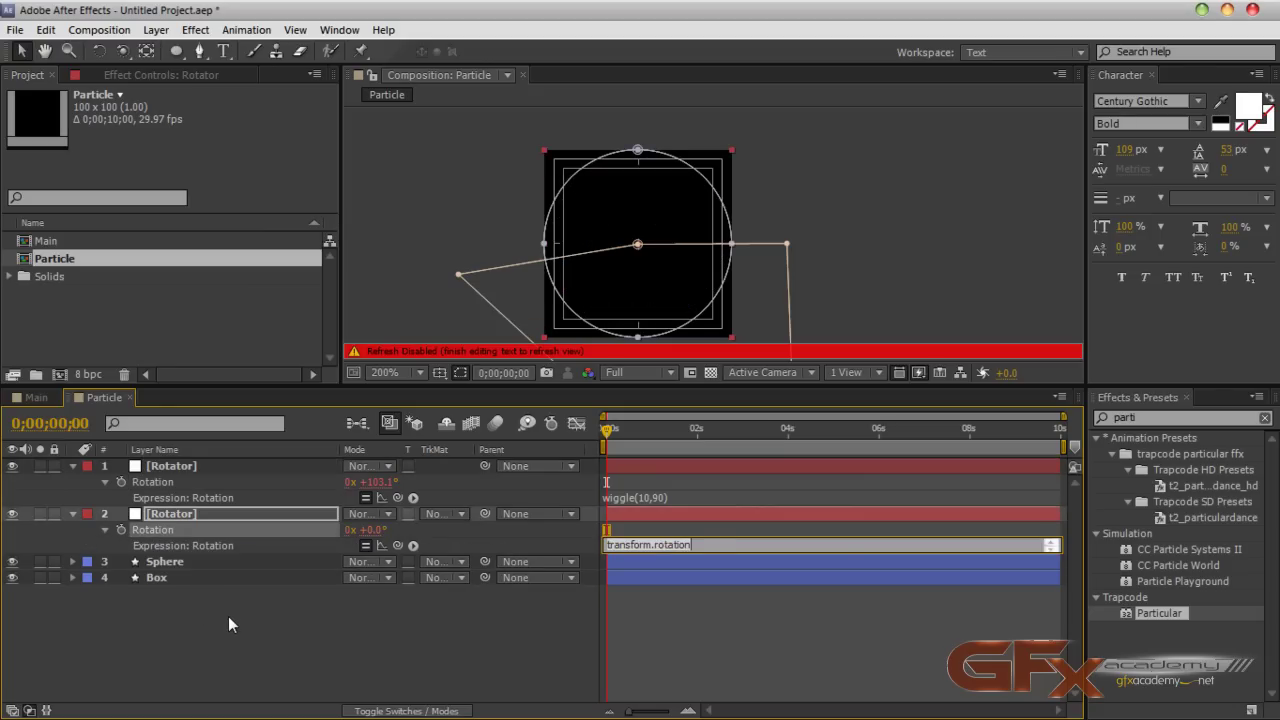
type("wiggle(10,90)")
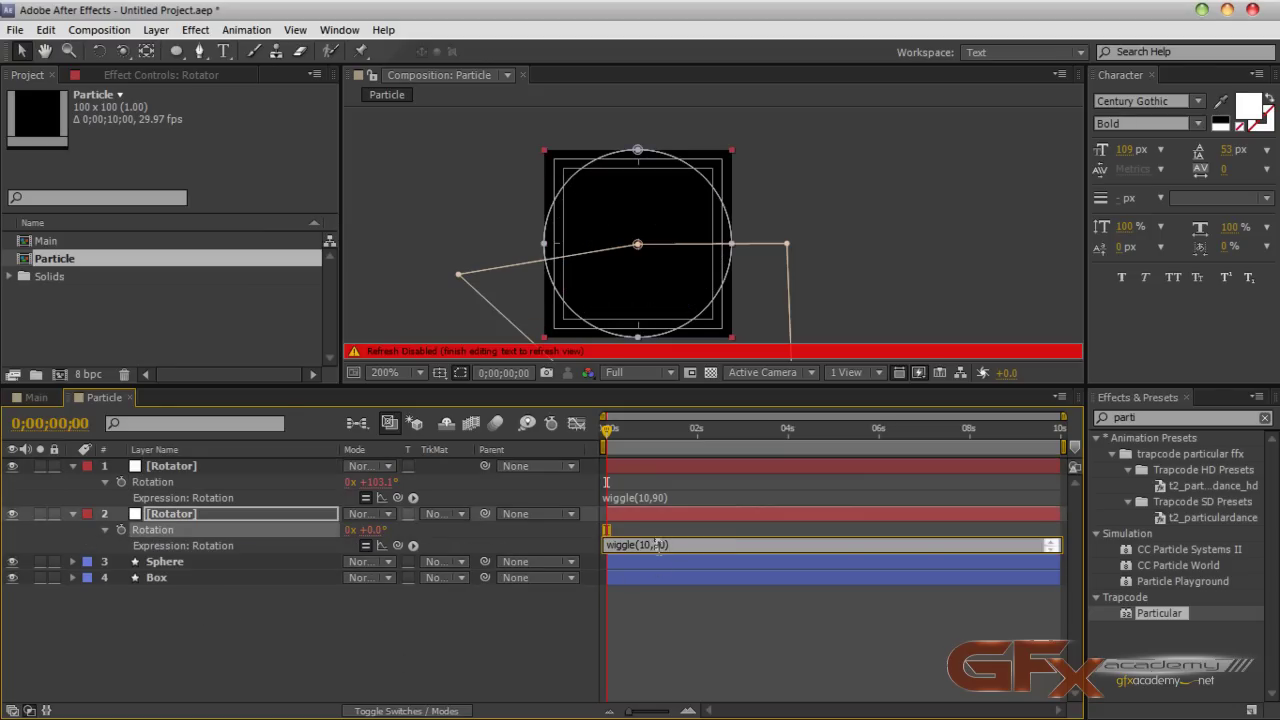
type("180")
key("KP_Enter")
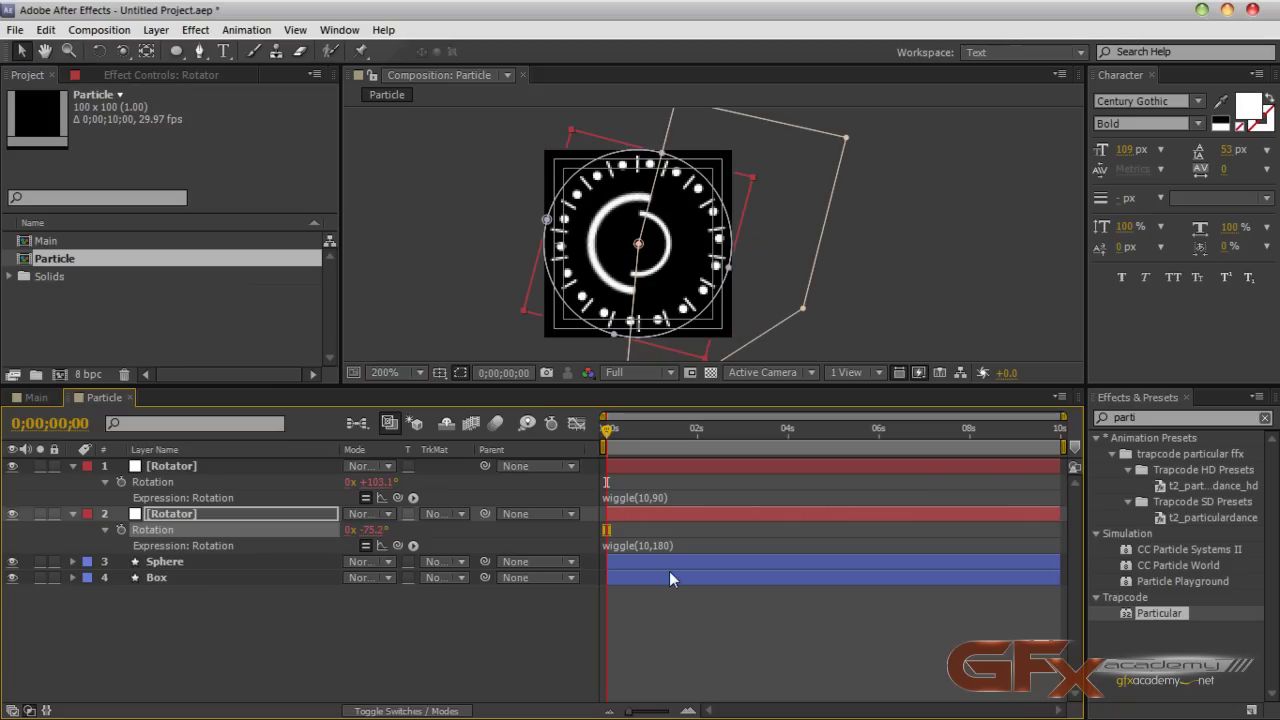
Step: Set the larger Rotator's wiggle frequency to 5 in its rotation expression and preview the animation
left_click(654, 545)
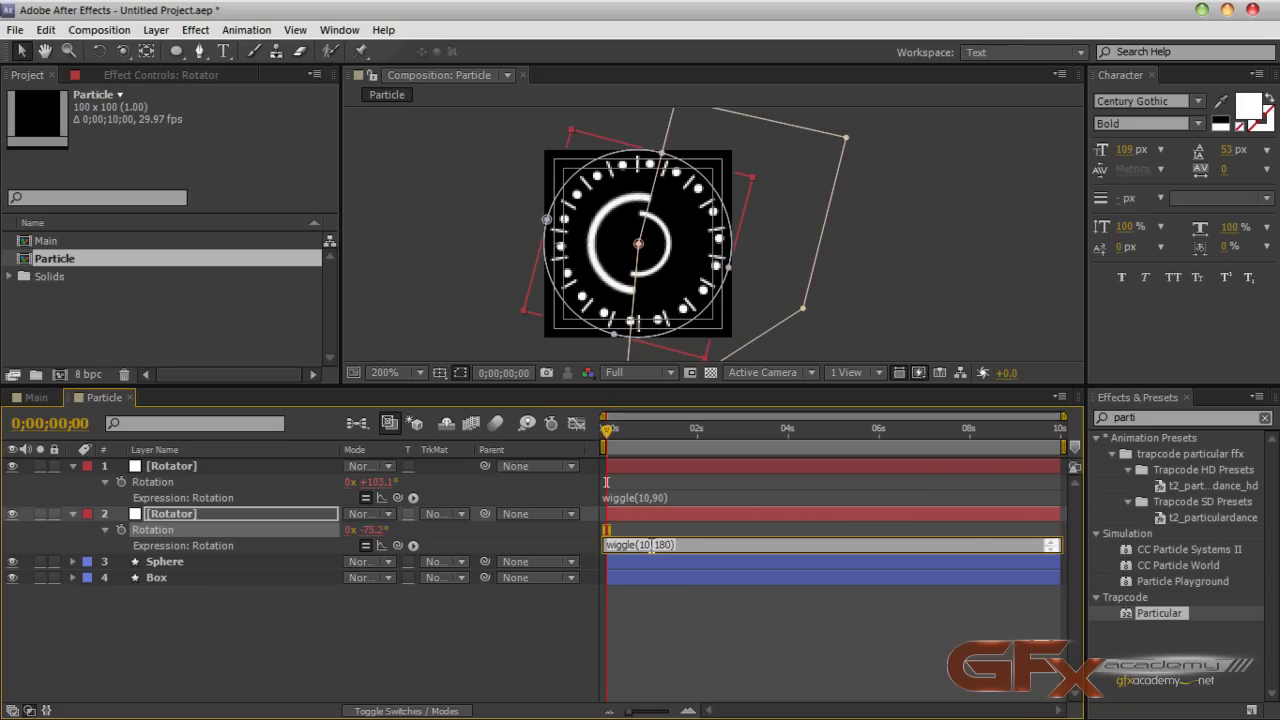
type("5")
key("KP_Enter")
key("KP_0")
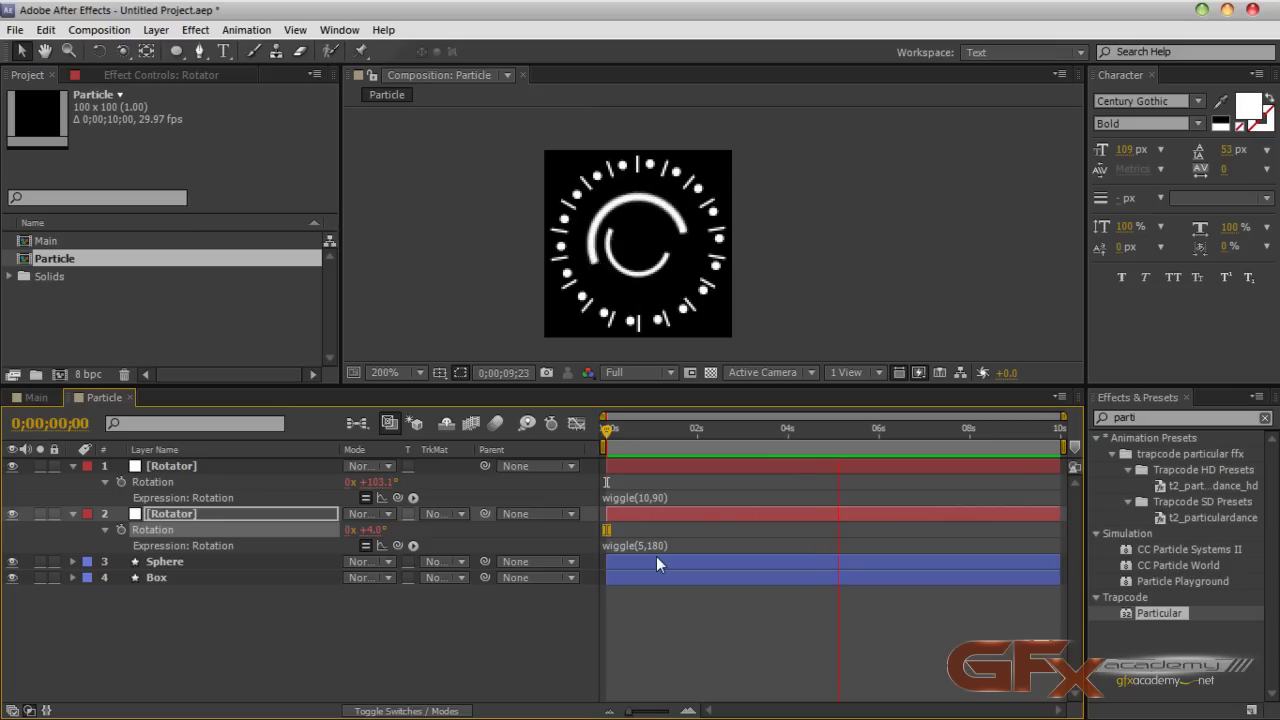
key("space")
left_click(425, 632)
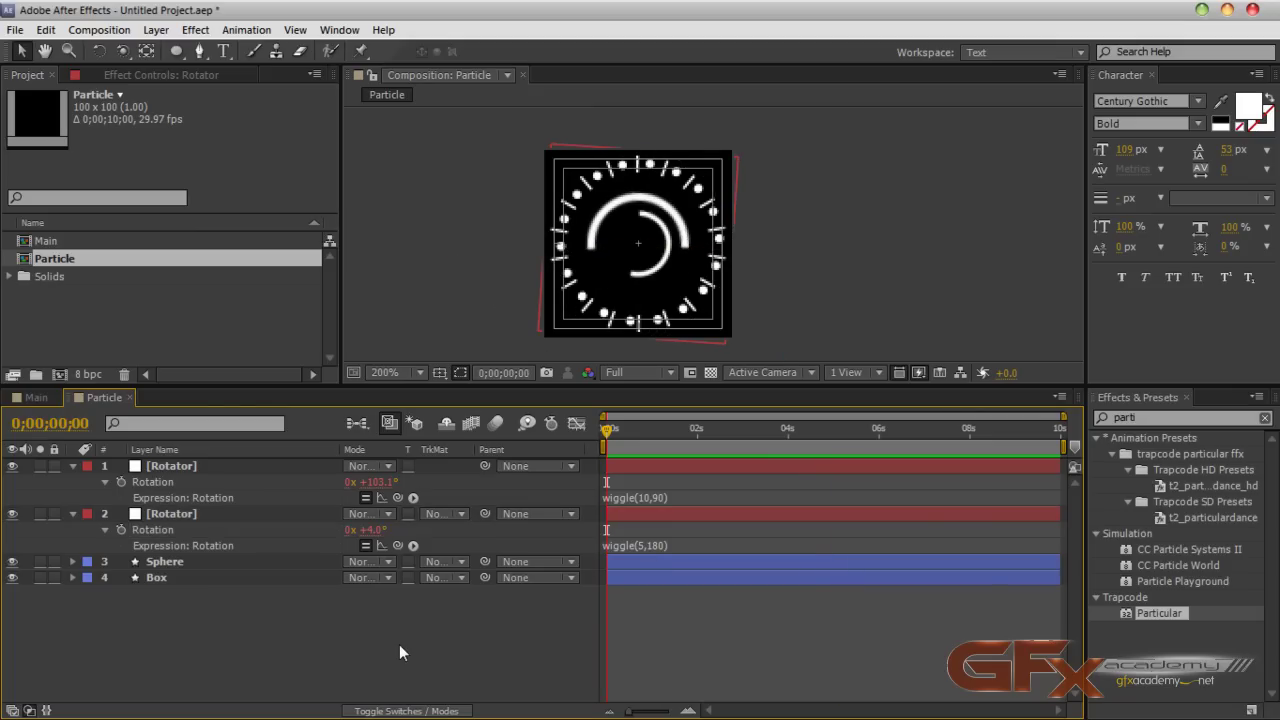
Step: Add a Wiggle Paths operator to the Box shape layer
left_click(180, 577)
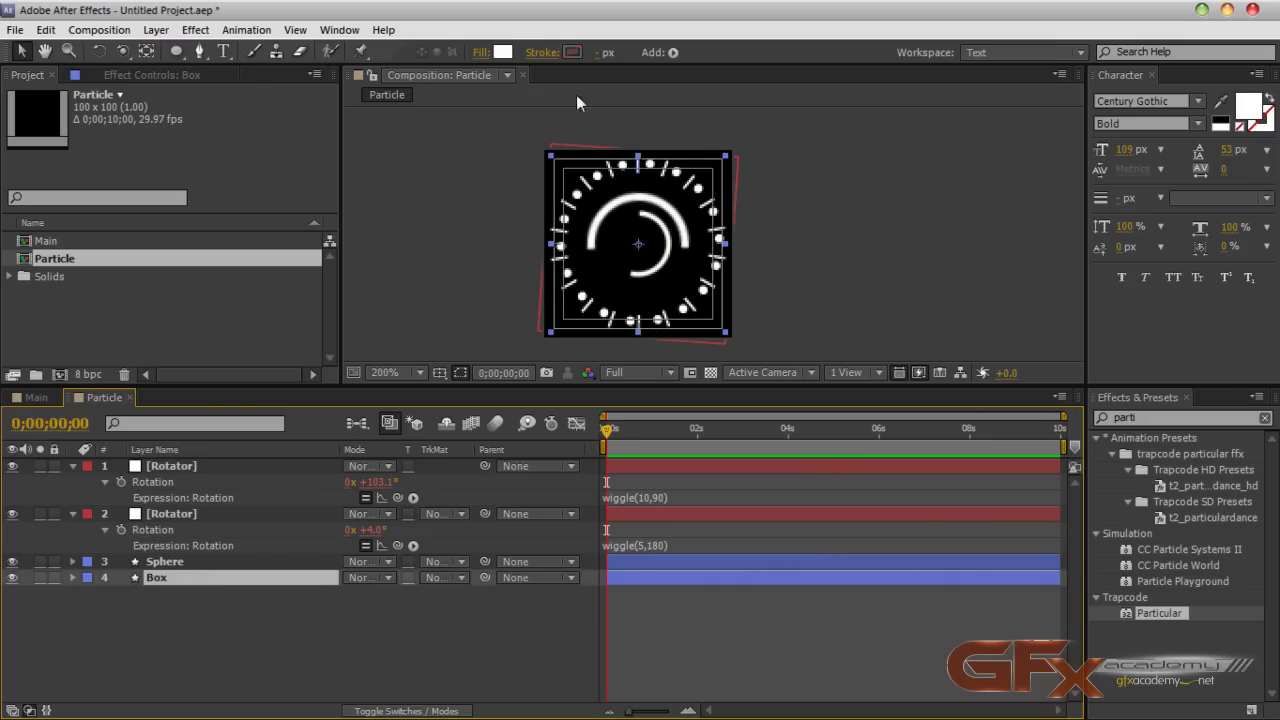
left_click(673, 52)
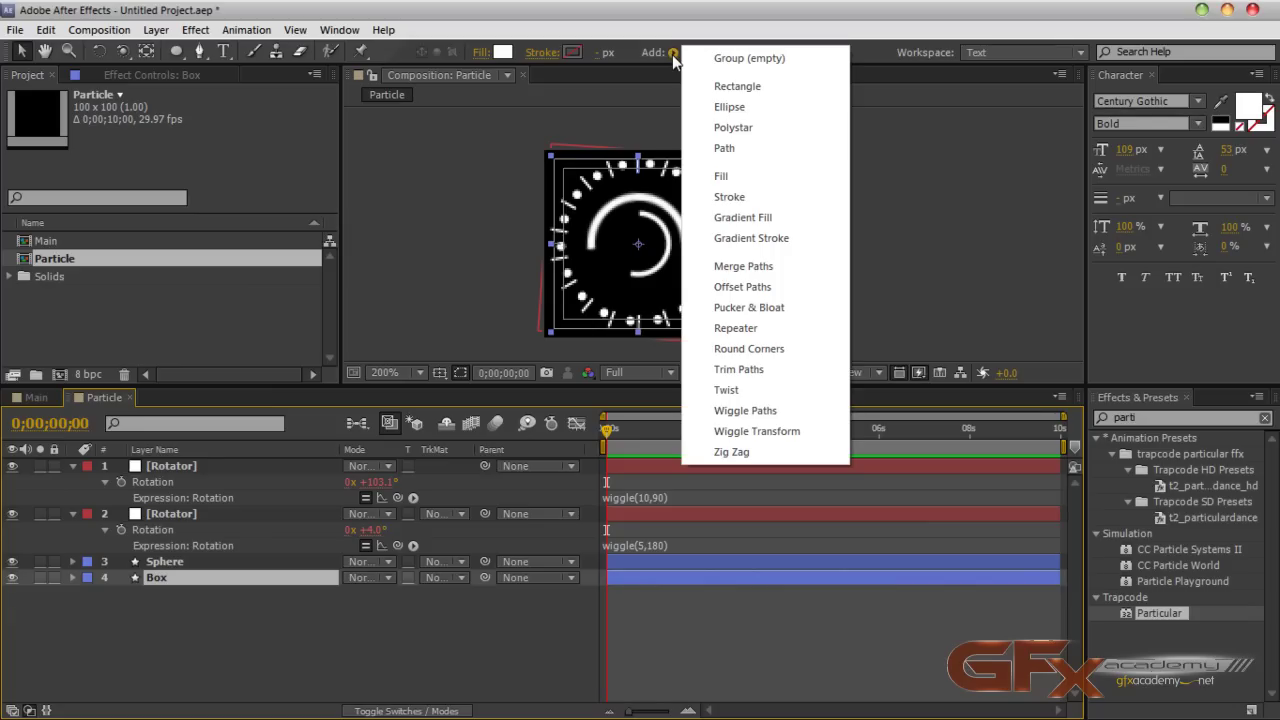
left_click(760, 410)
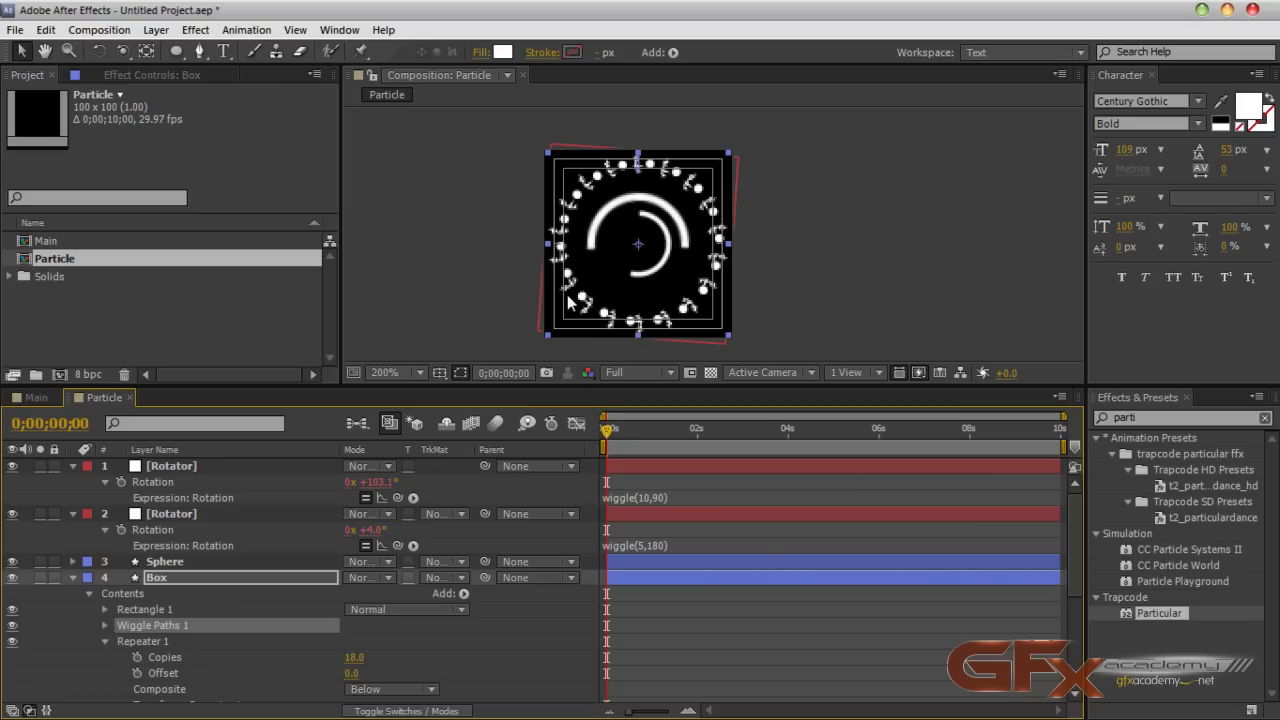
Step: Set the Box layer's Wiggle Paths to size 7, detail 31 and smooth points
key("period")
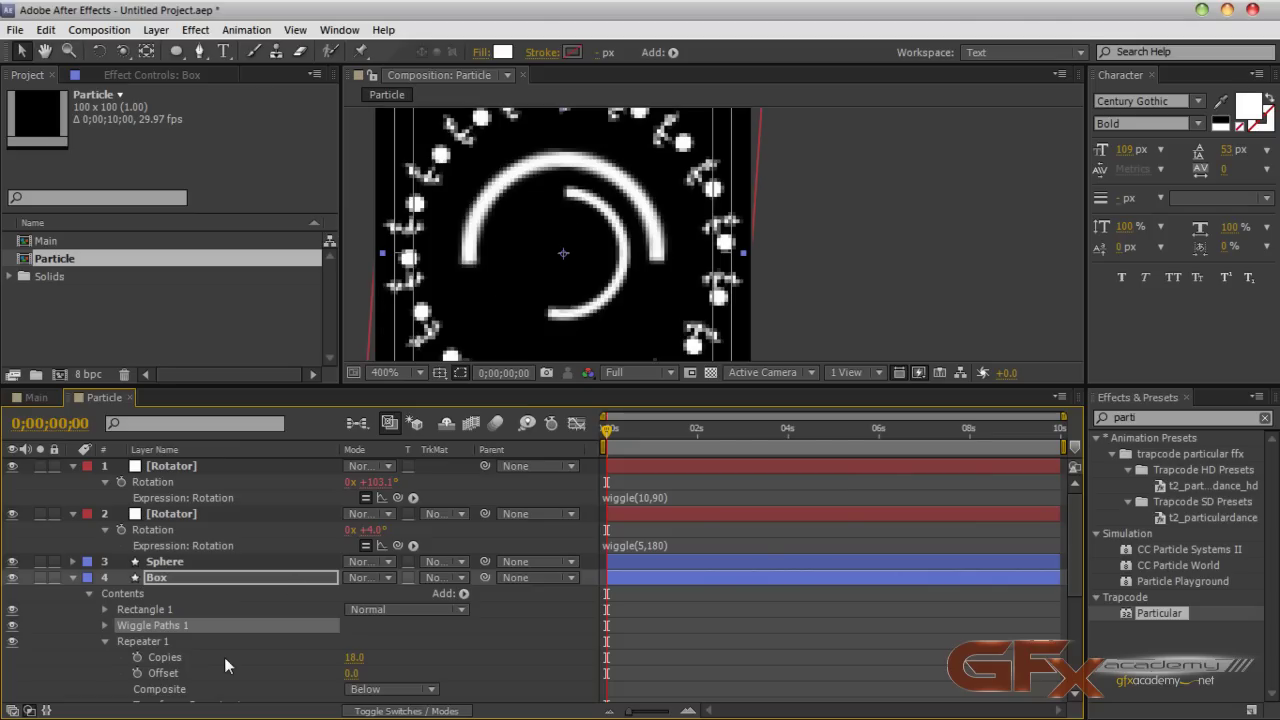
key("comma")
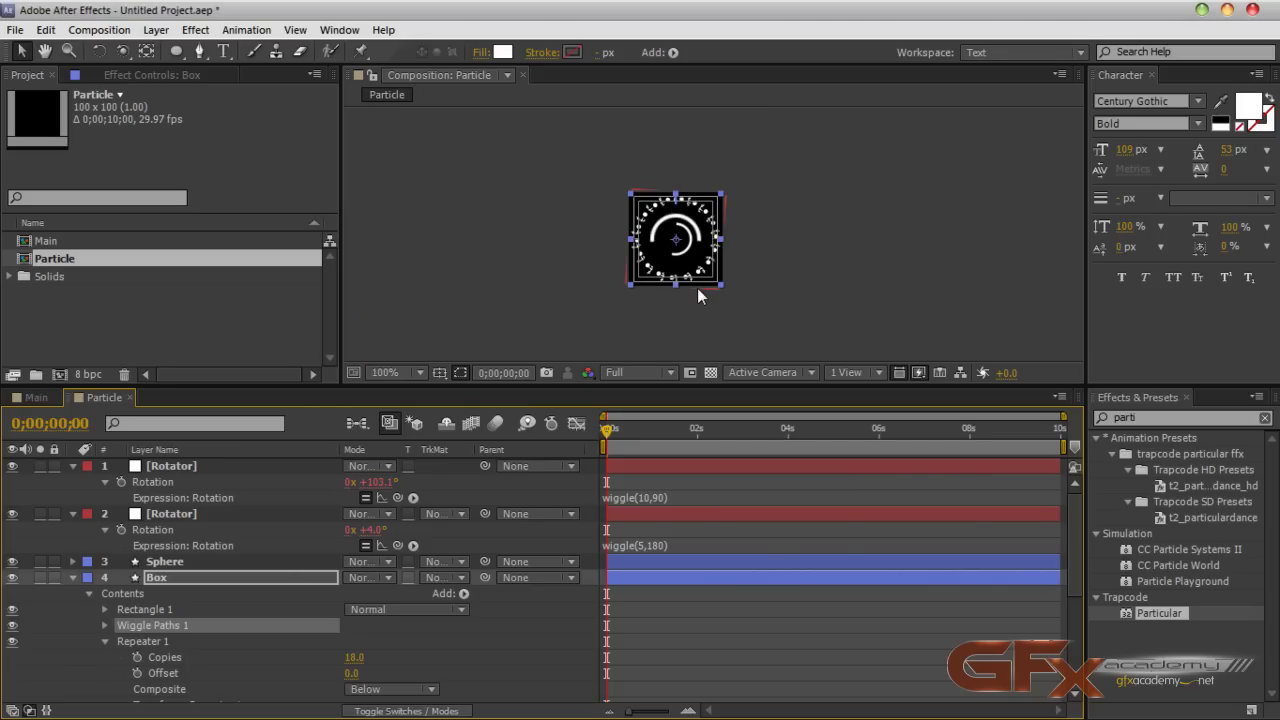
key("period")
key("period")
left_click(257, 676)
scroll(257, 676, "down", 2)
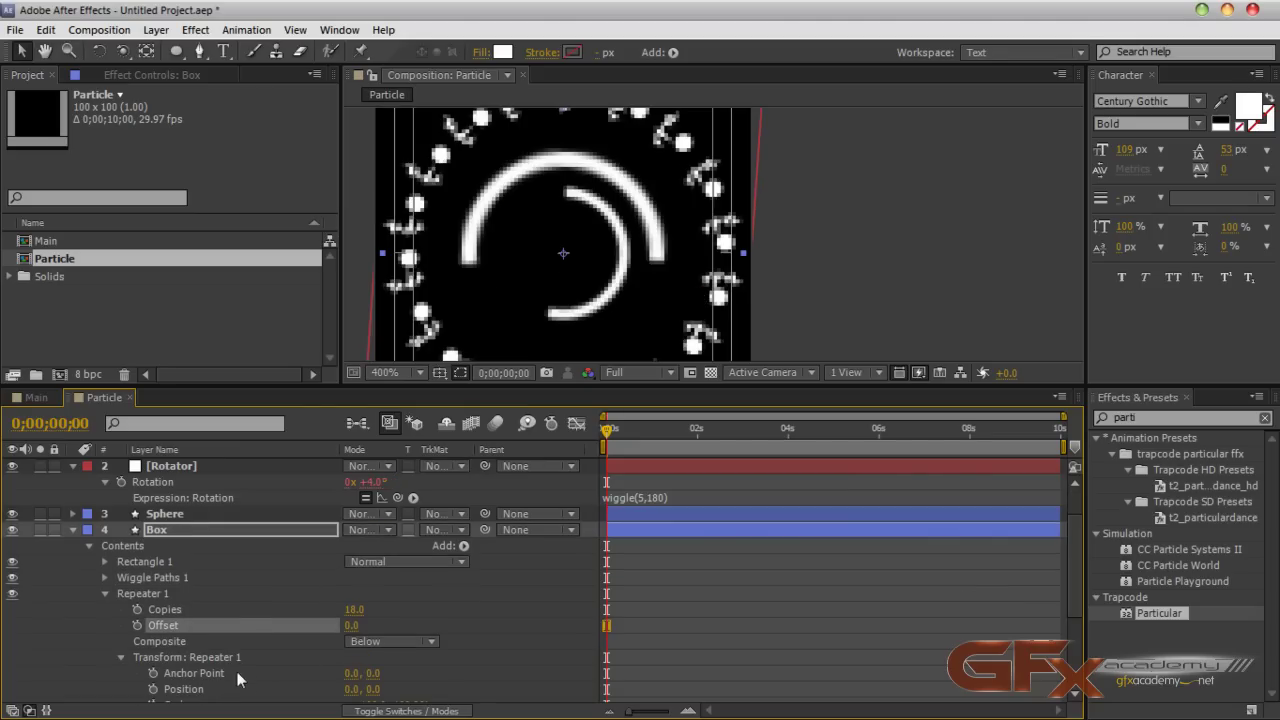
left_click(150, 579)
left_click(106, 579)
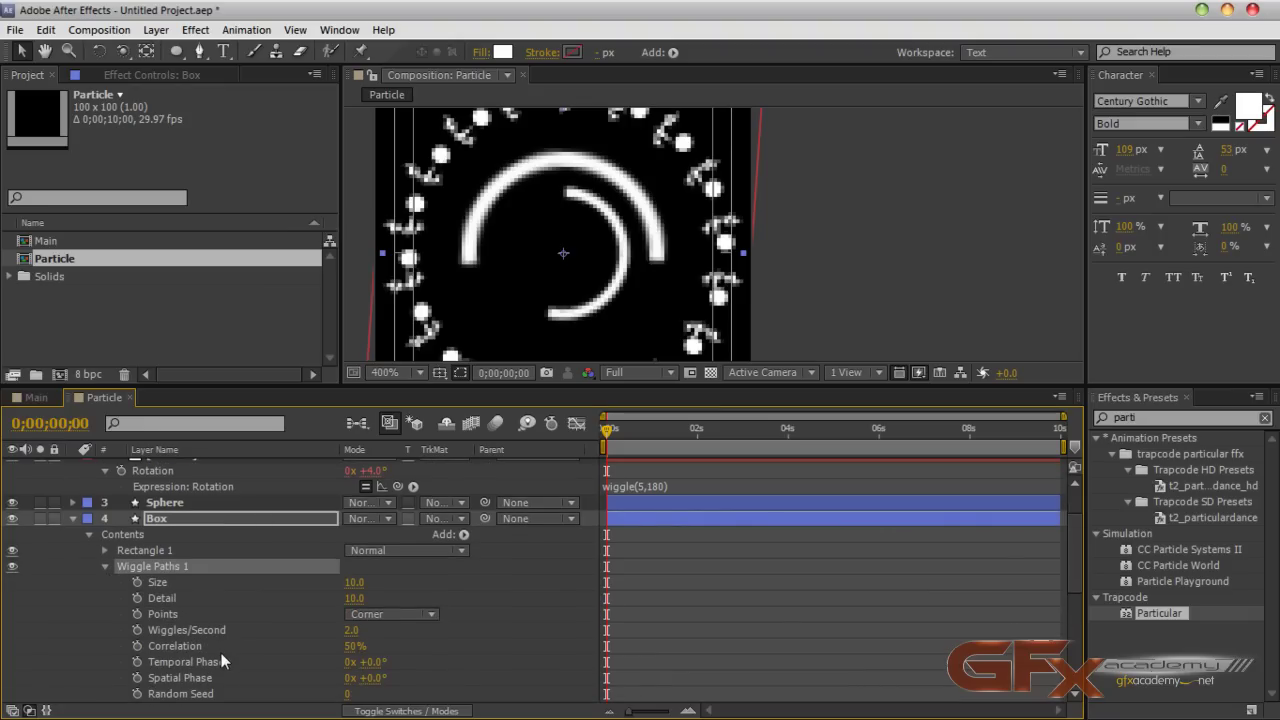
mouse_move(354, 582)
left_mouse_down()
mouse_move(337, 585)
mouse_move(366, 598)
left_mouse_up()
left_click(390, 615)
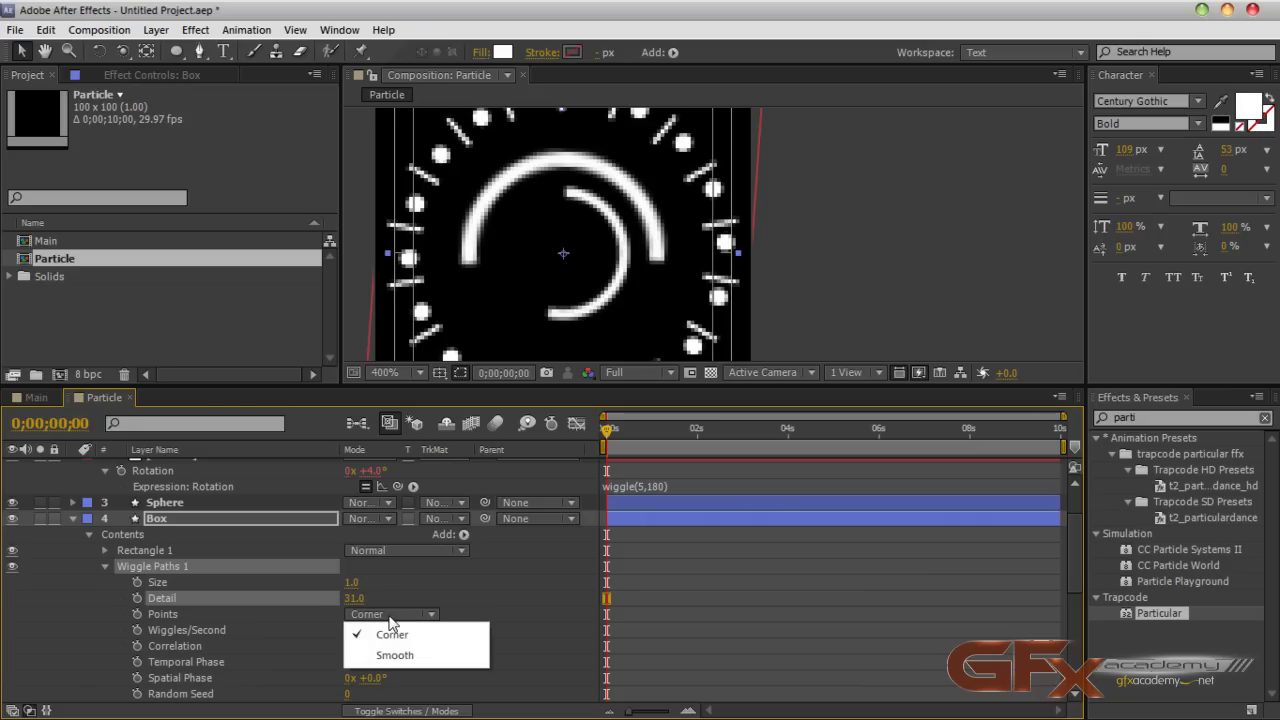
left_click(400, 655)
left_click_drag(352, 584, 356, 584)
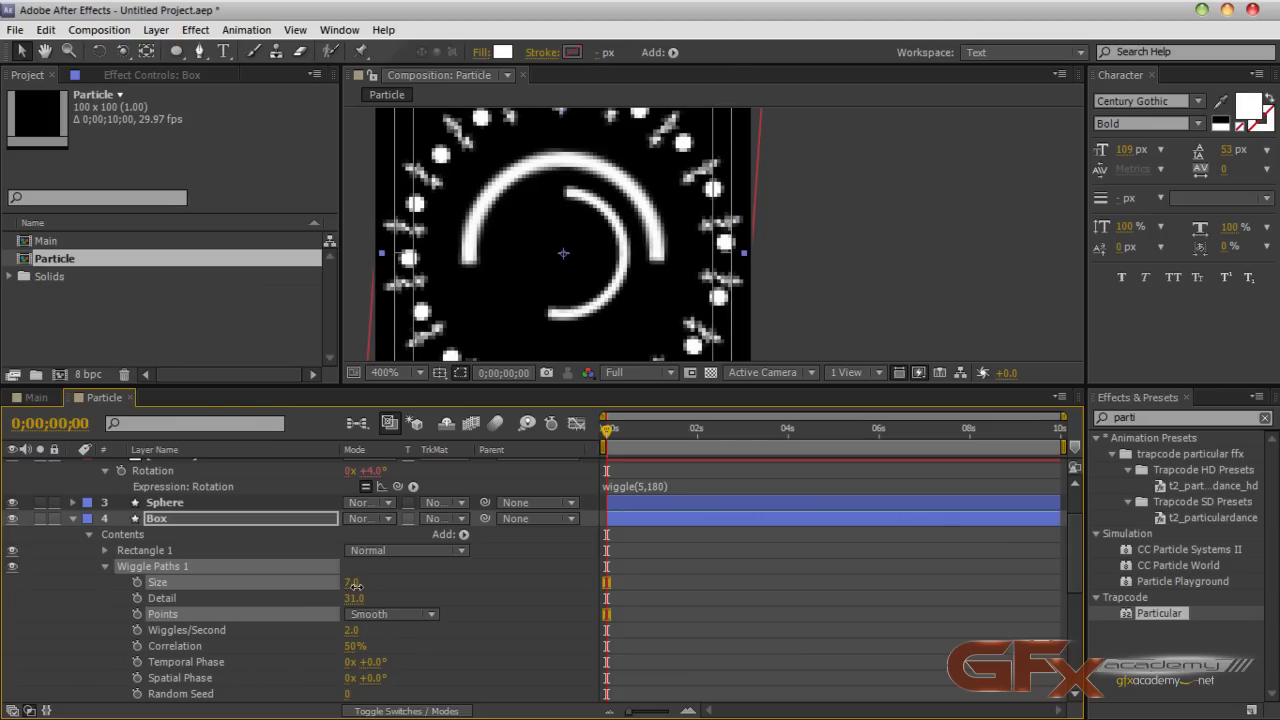
Step: Check the Box wiggle at 0;00;02;06 and change the random seed of its Wiggle Paths
left_click_drag(608, 440, 706, 442)
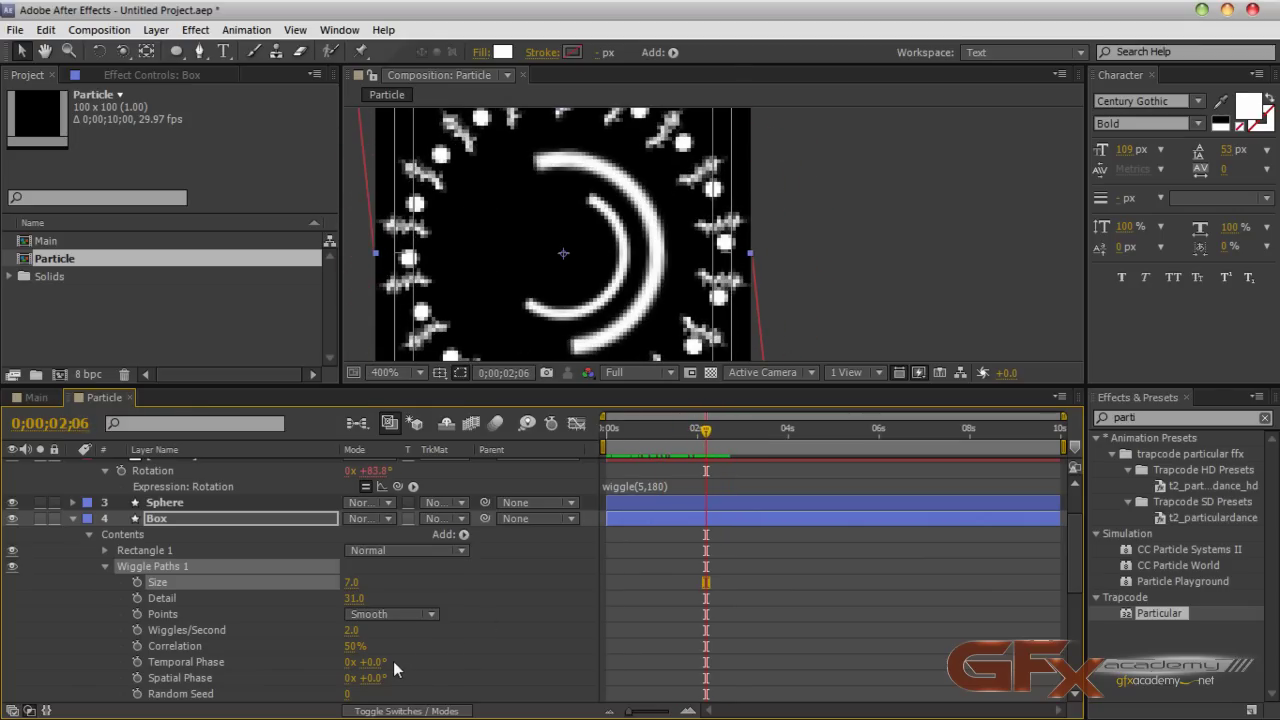
left_click(456, 656)
scroll(460, 657, "down", 3)
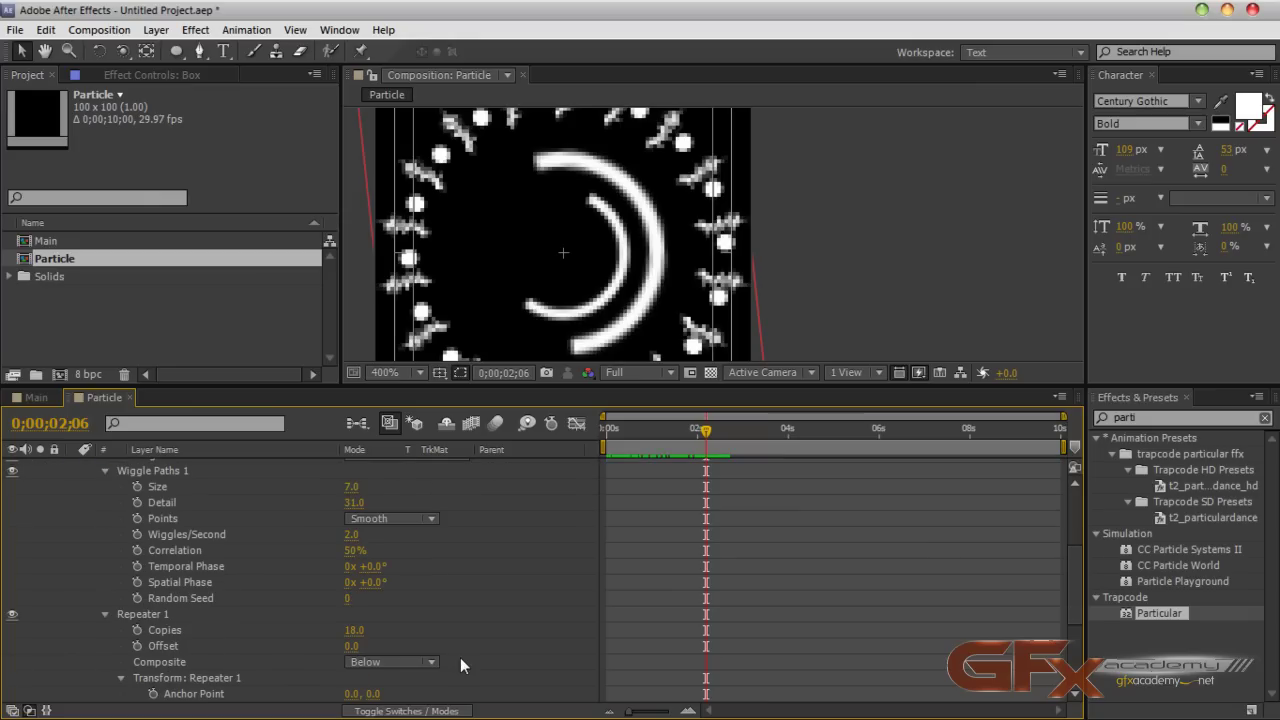
left_click_drag(347, 599, 353, 600)
scroll(479, 512, "up", 4)
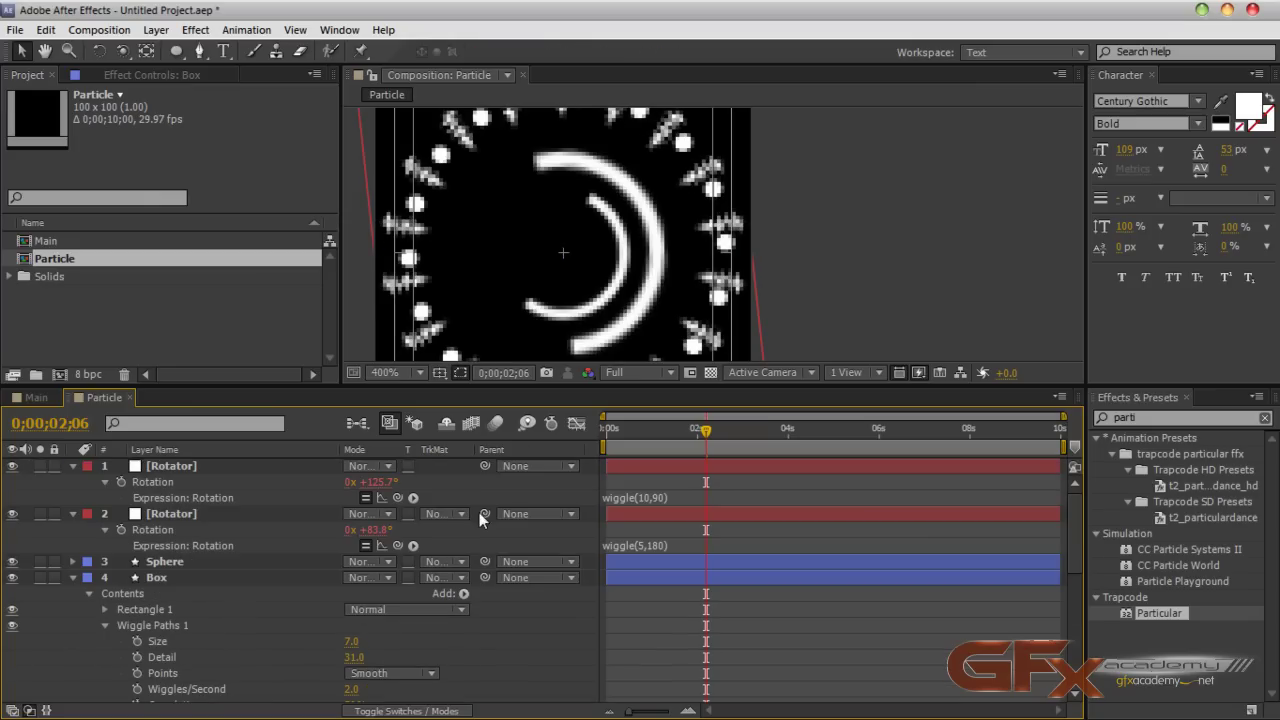
left_click(74, 578)
Step: Add the expression wiggle(10,50) to the Sphere layer's opacity and preview the animation
left_click(188, 561)
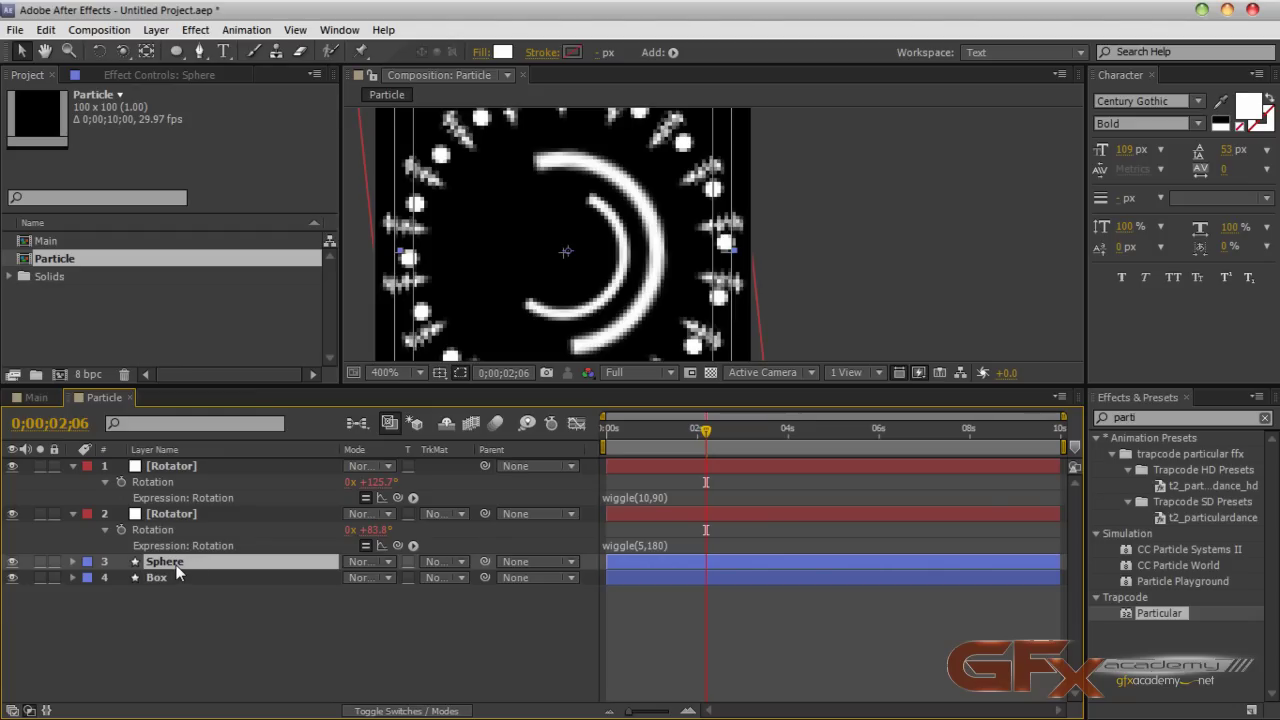
key("t")
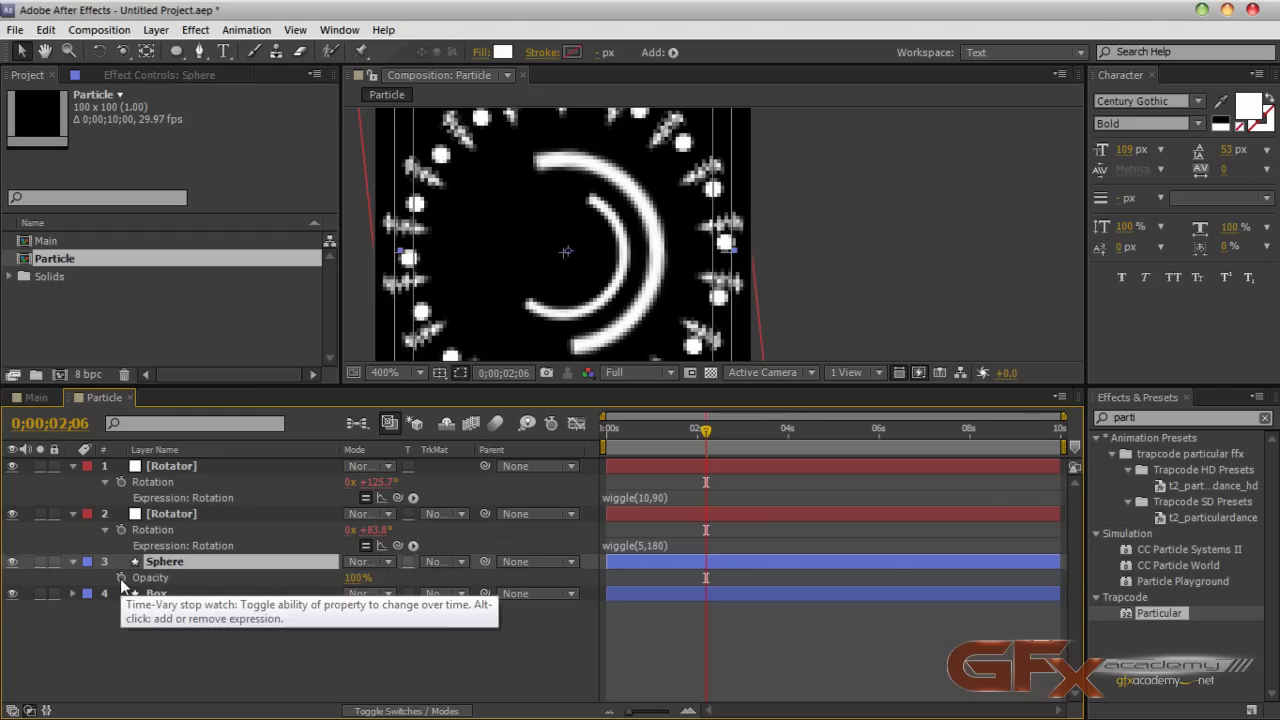
left_click(120, 578, "alt")
type("wiggle(10,")
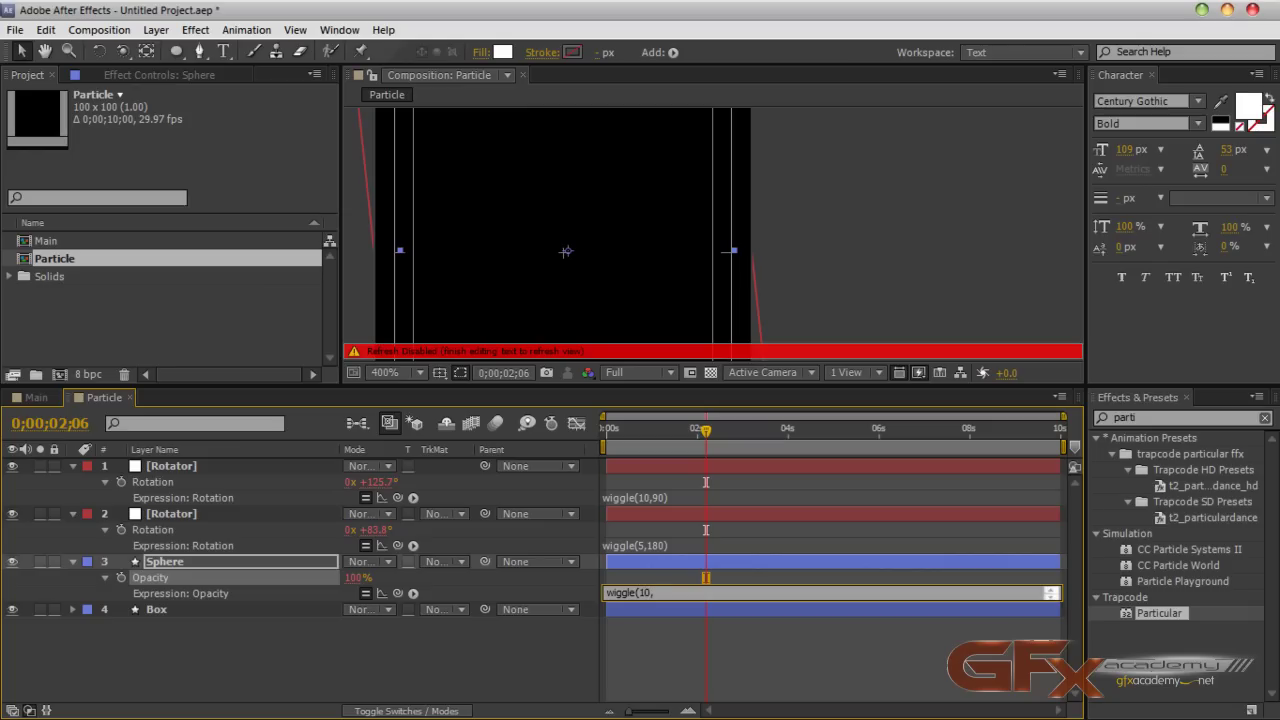
type("50")
key("KP_Enter")
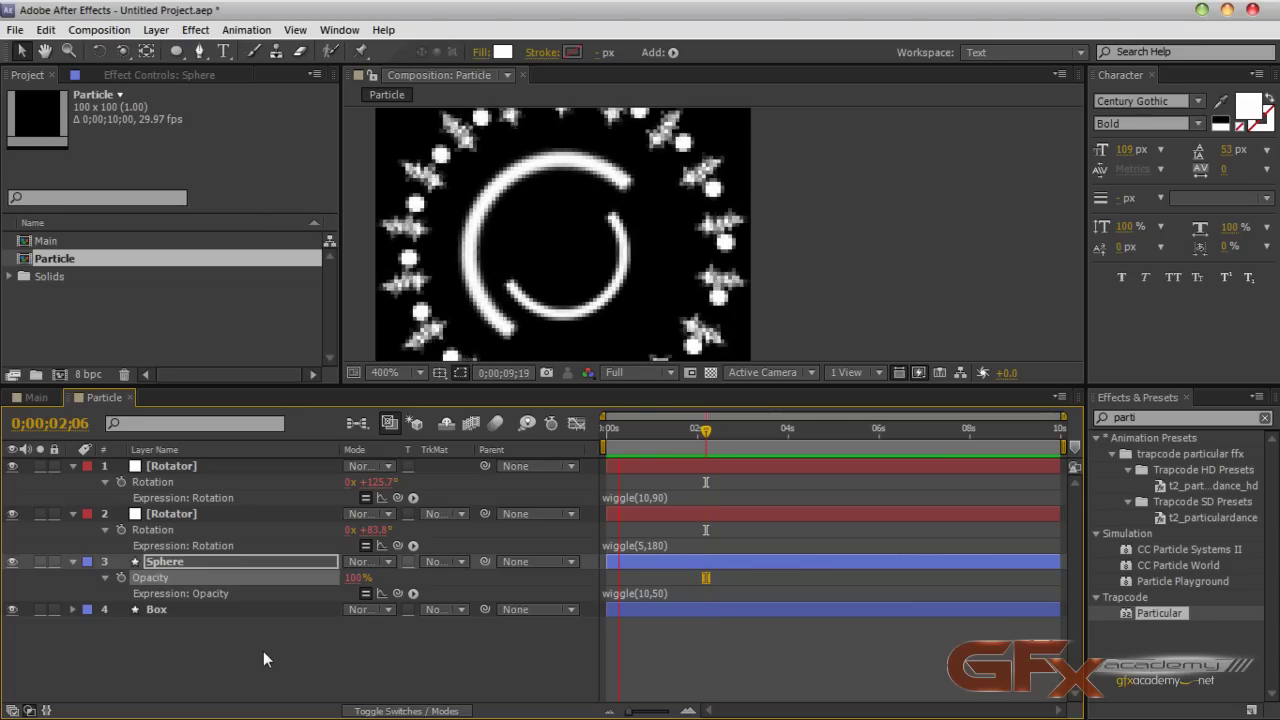
key("space")
left_click(210, 638)
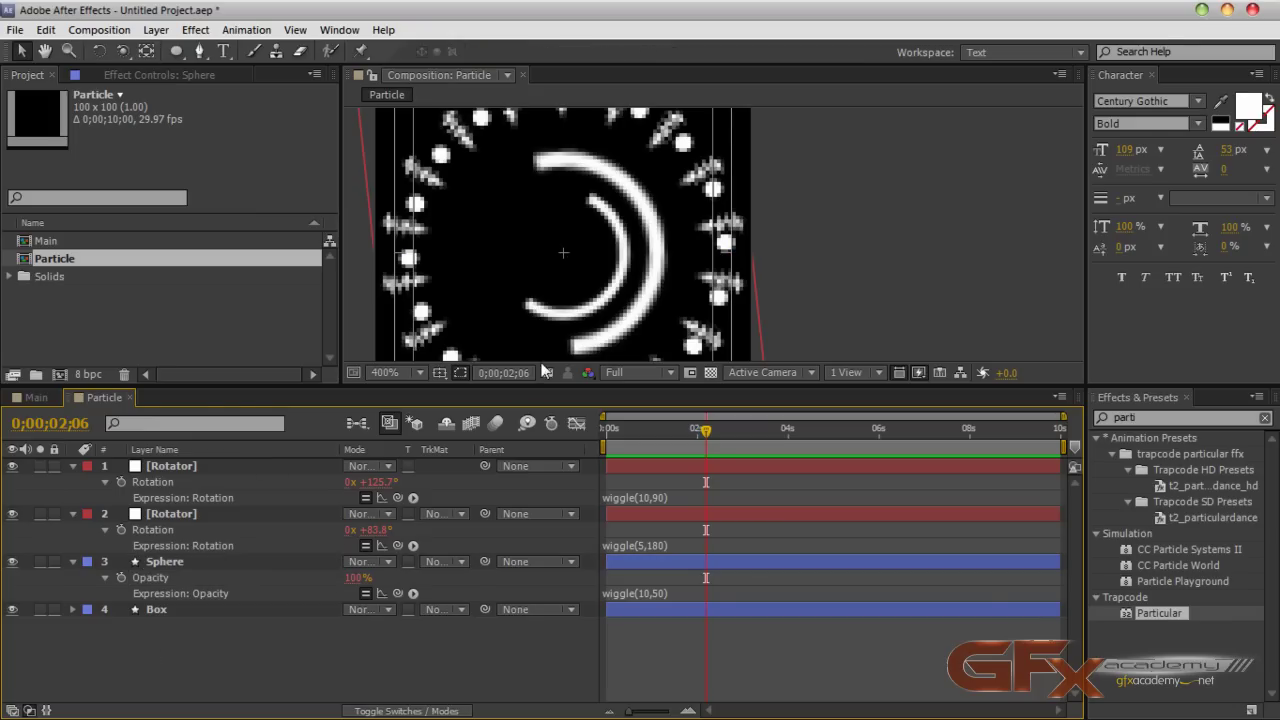
Step: Switch to the Main composition and place the Particle composition in it beneath the Particles layer
scroll(606, 309, "down", 2)
left_click_drag(620, 298, 665, 304)
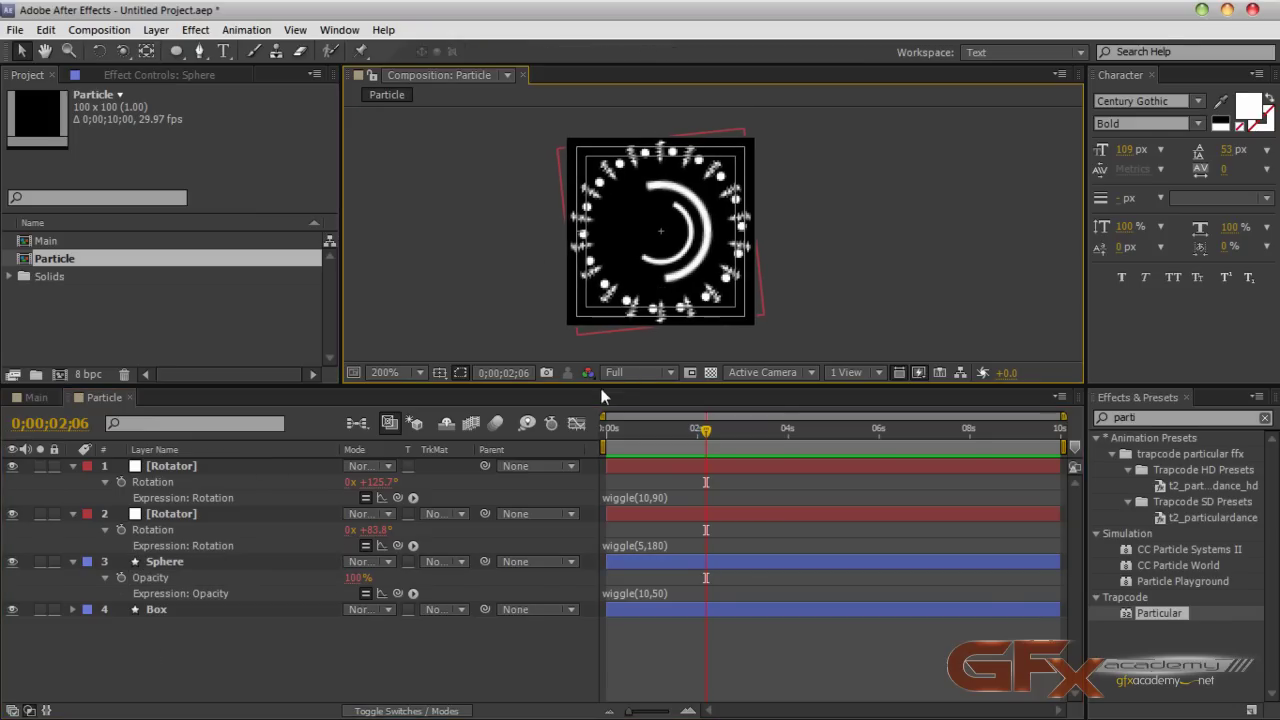
left_click_drag(603, 393, 603, 441)
left_click(132, 445)
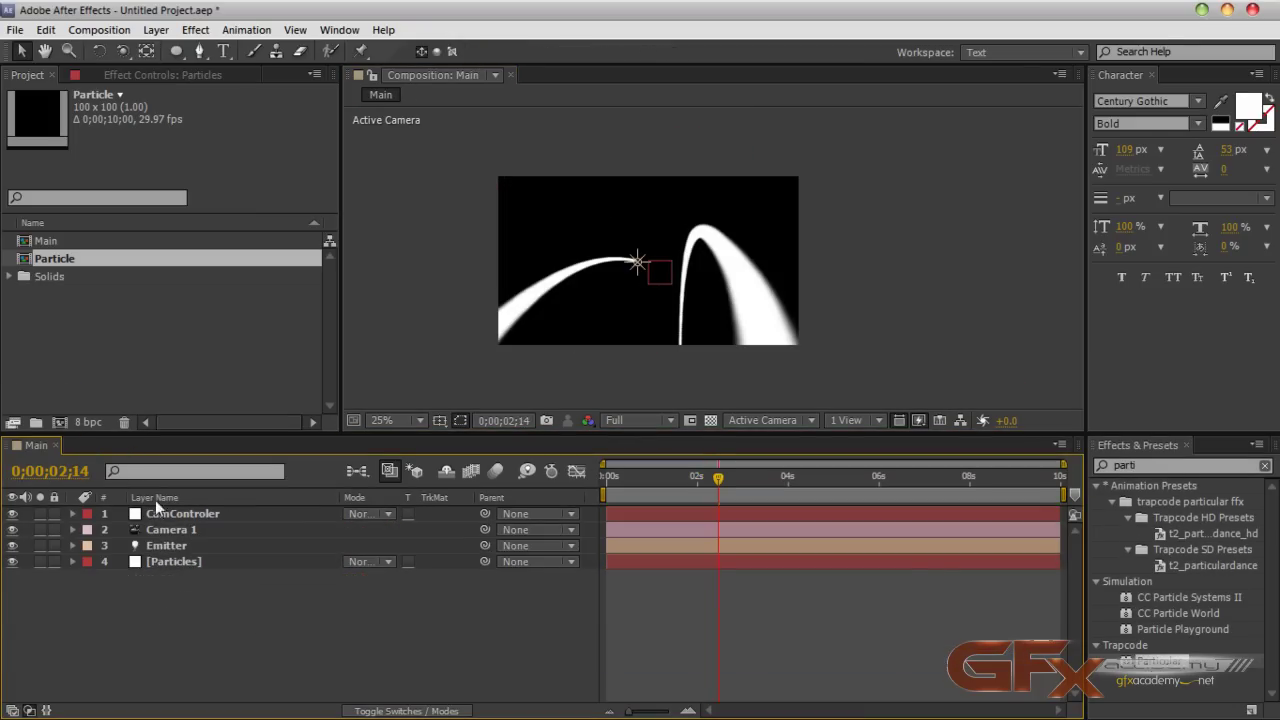
left_click_drag(527, 436, 530, 468)
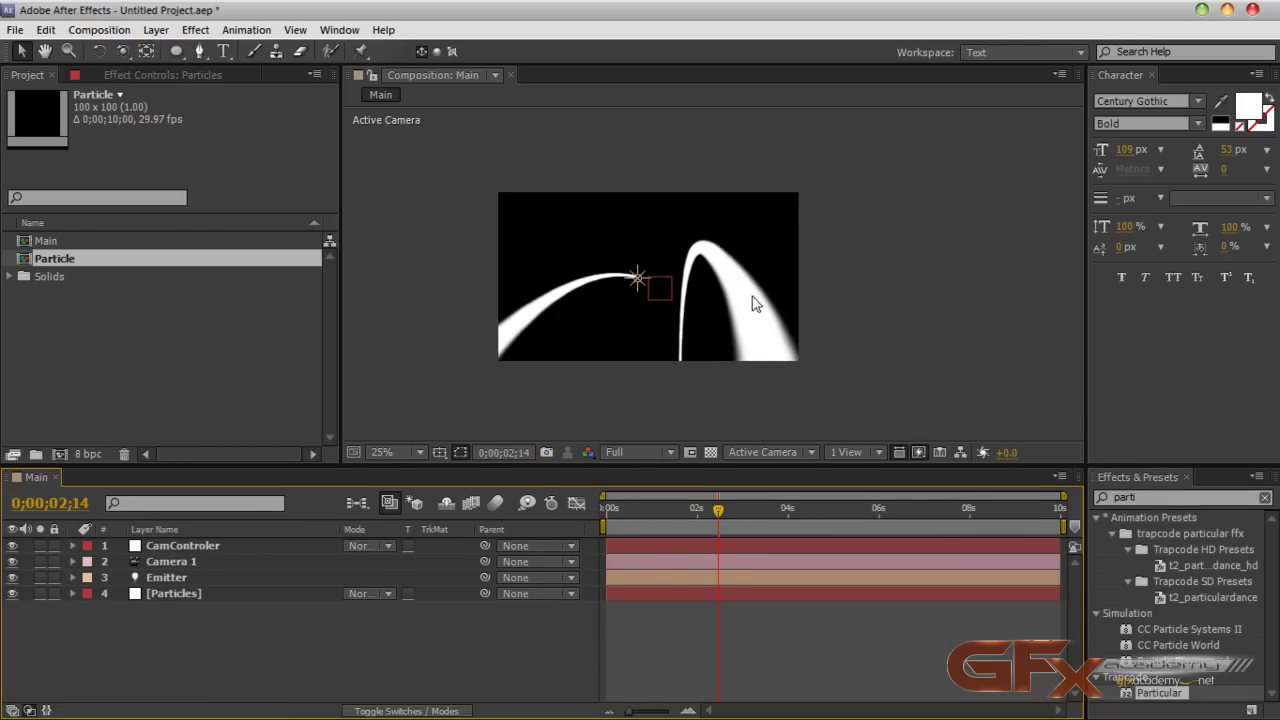
left_click_drag(27, 260, 60, 607)
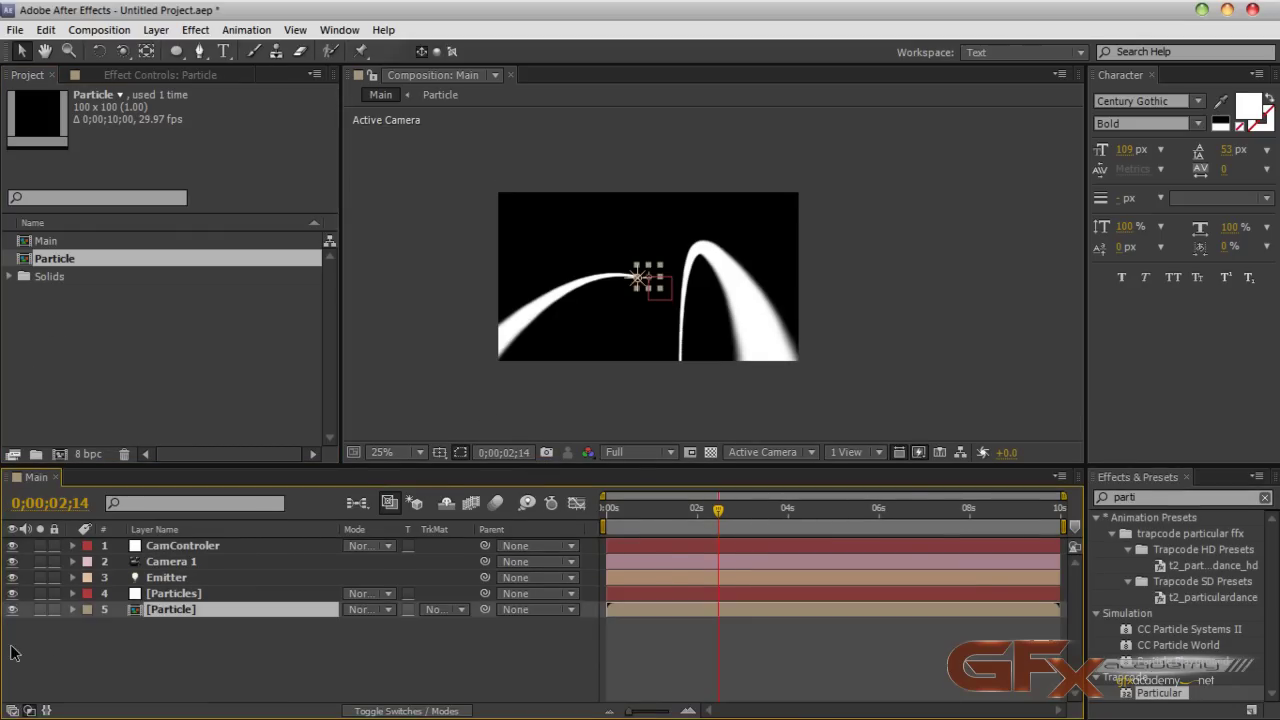
Step: Hide the Particle composition layer and set the particle type of the Particles layer's Particular effect to Sprite
left_click(179, 593)
left_click(169, 76)
scroll(305, 360, "down", 10)
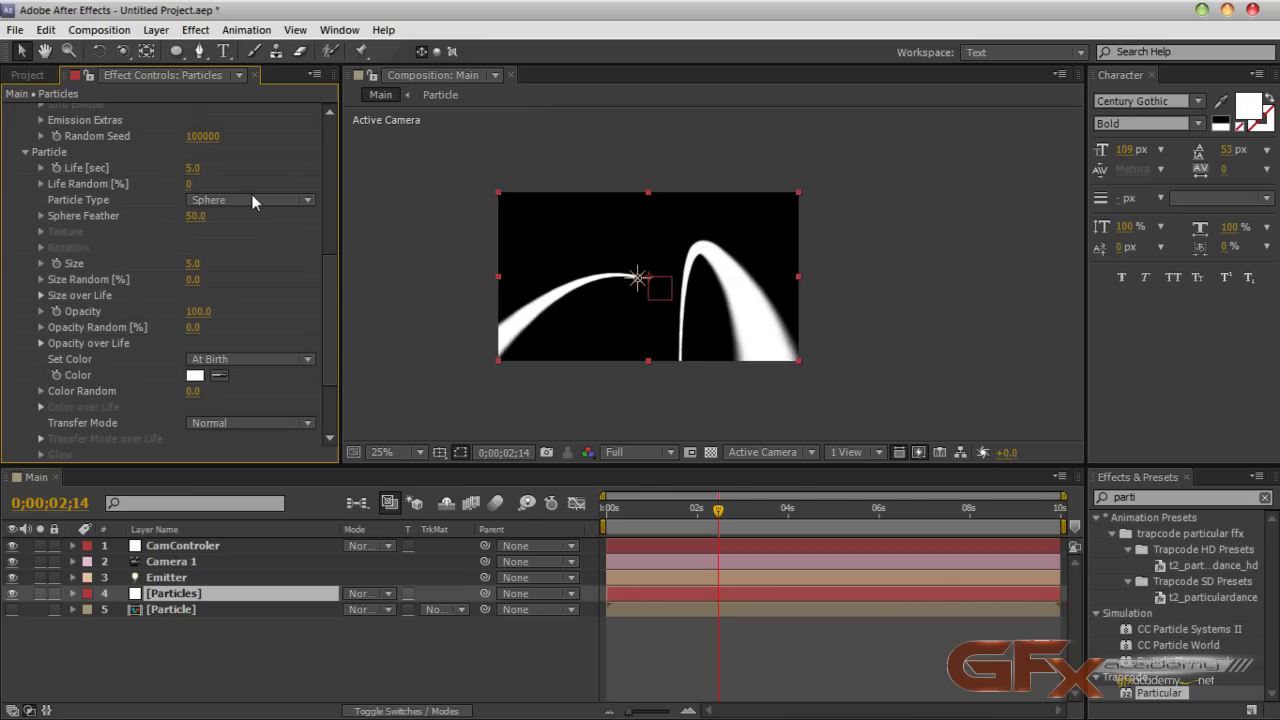
left_click(215, 205)
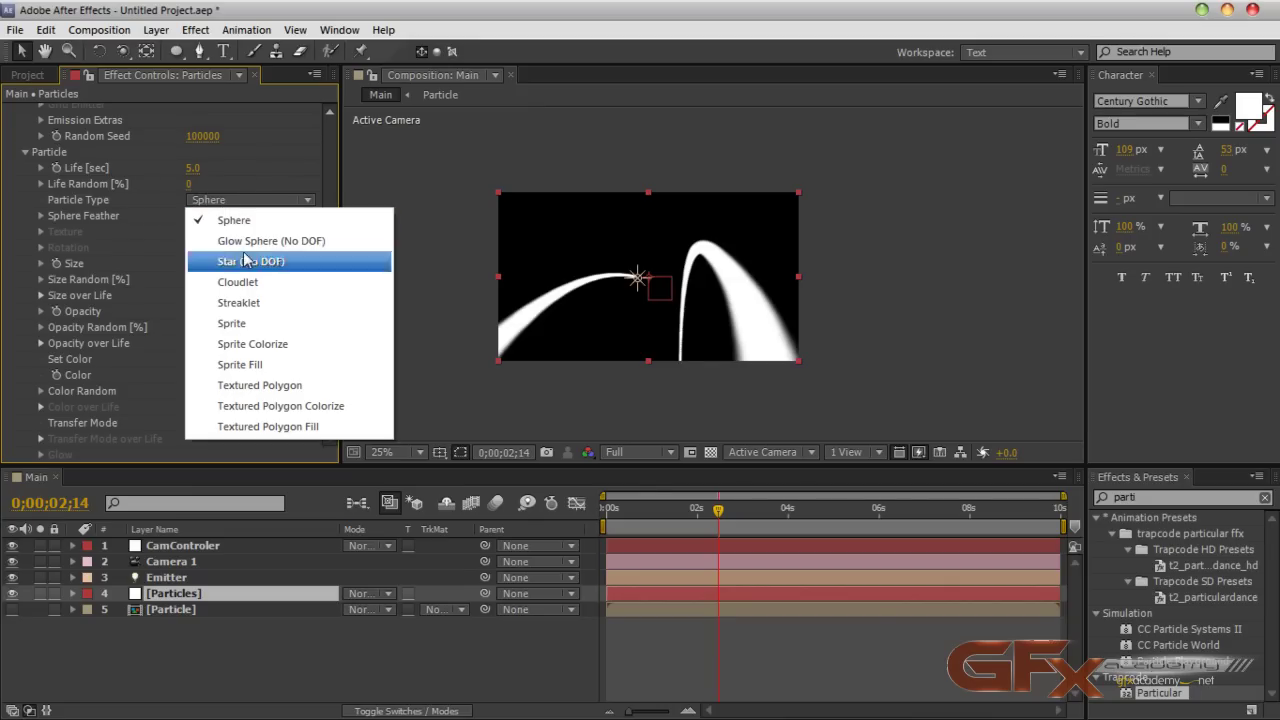
left_click(245, 323)
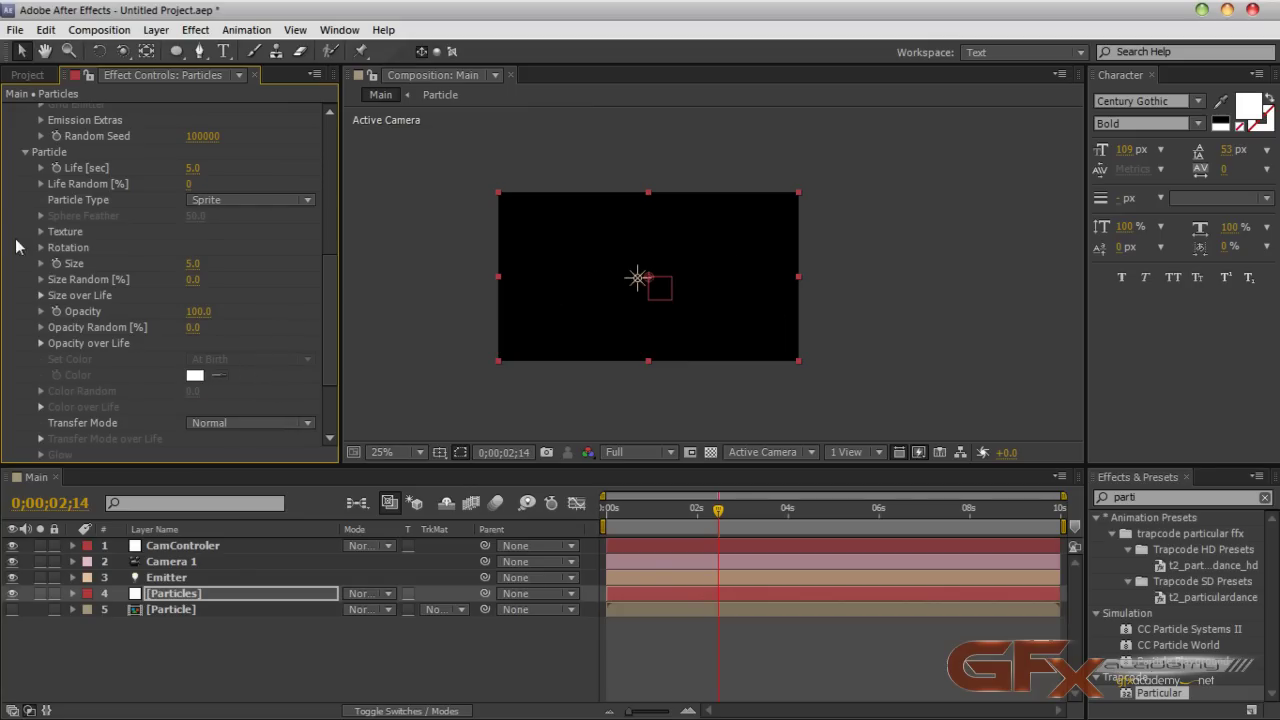
Step: Assign the Particle composition layer as the sprite texture in Particular
left_click(41, 231)
left_click(240, 247)
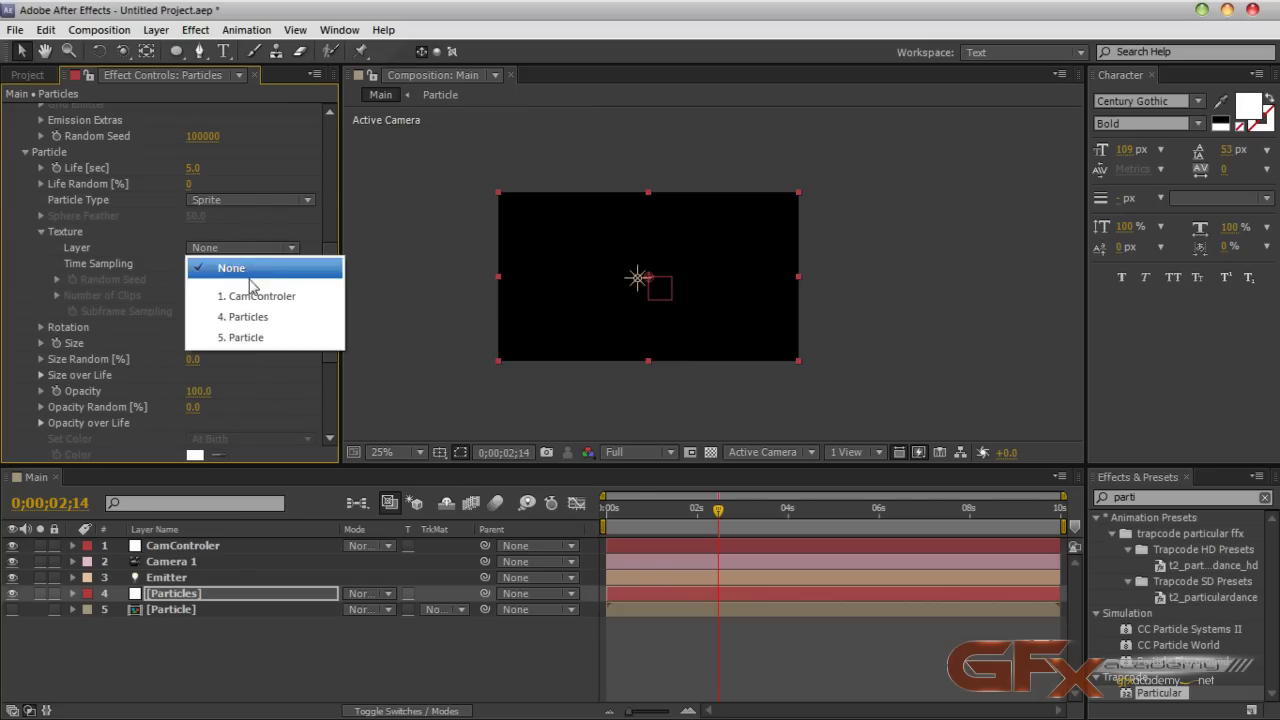
left_click(289, 341)
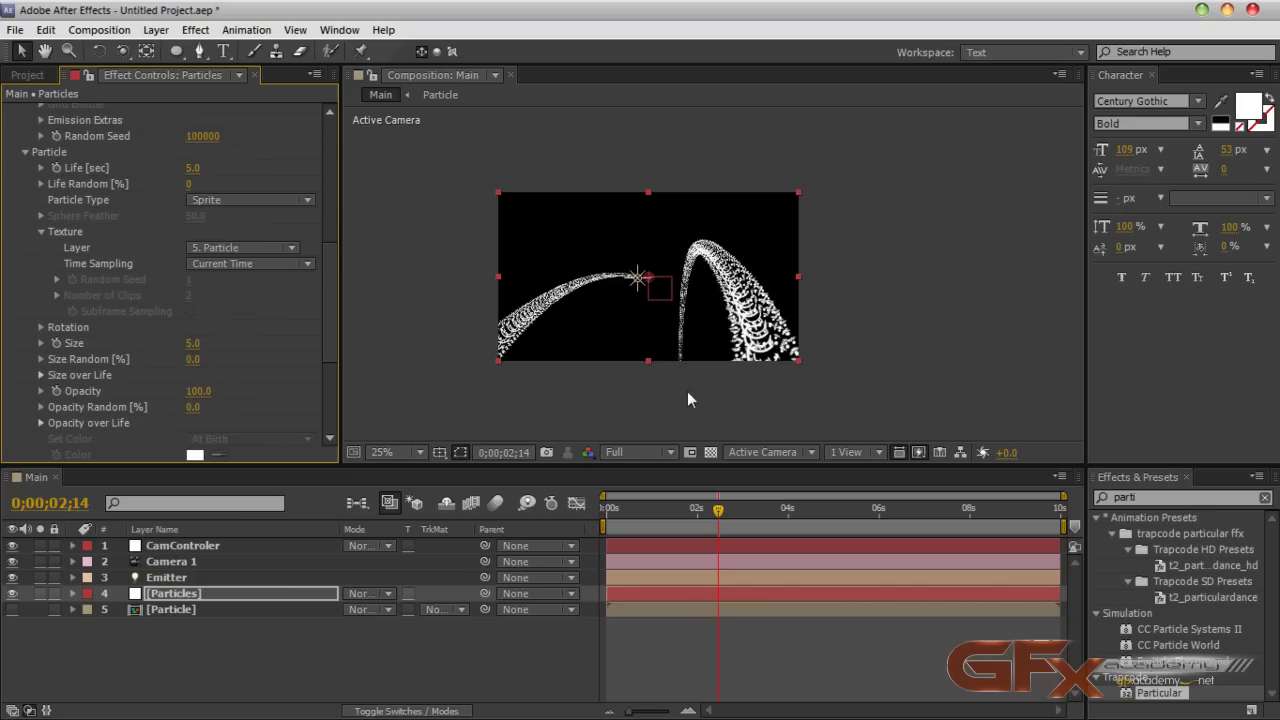
Step: Set the texture's time sampling to Split Clip - Loop and check the trail up close at 0;00;02;19
scroll(642, 373, "up", 2)
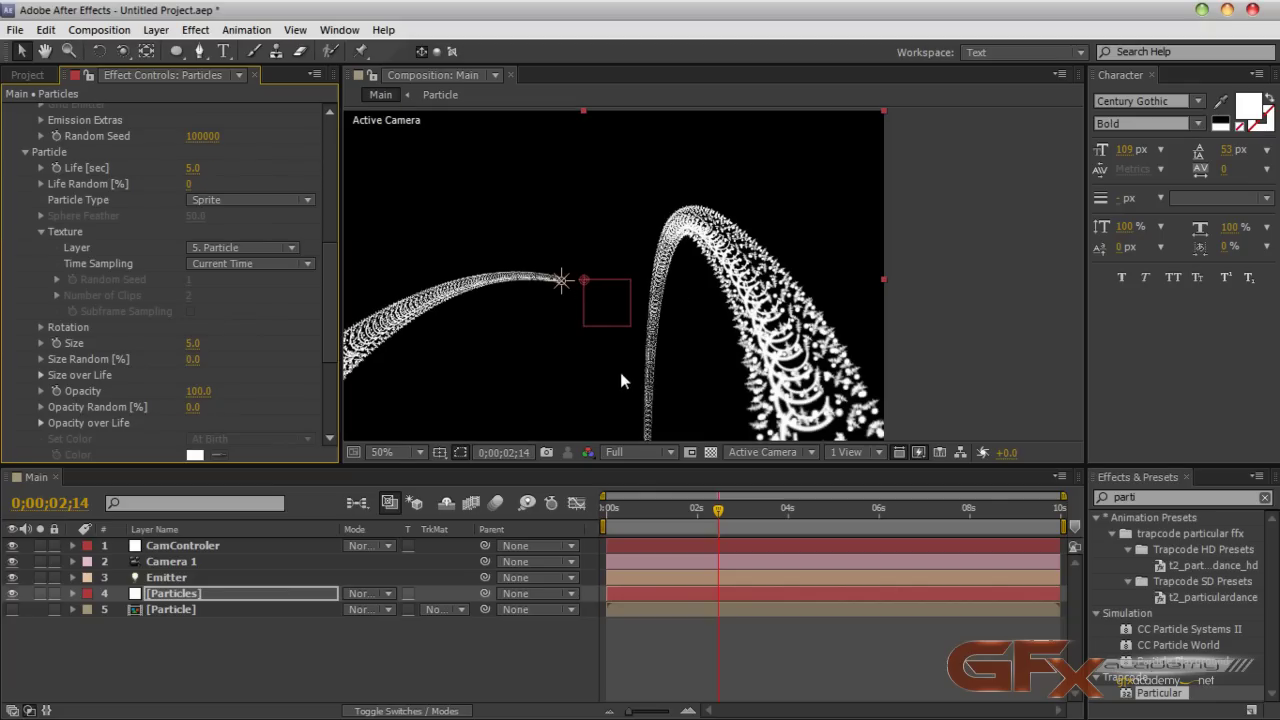
left_click_drag(613, 368, 791, 291)
scroll(613, 298, "up", 2)
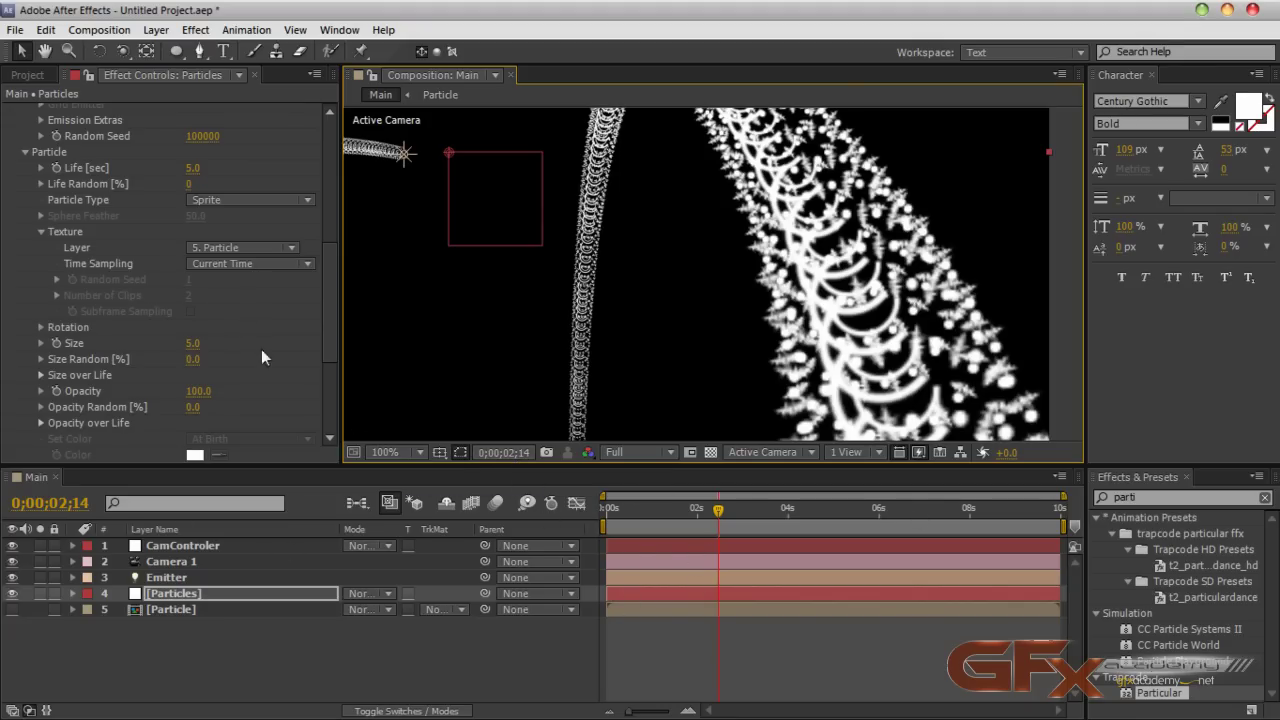
left_click(229, 264)
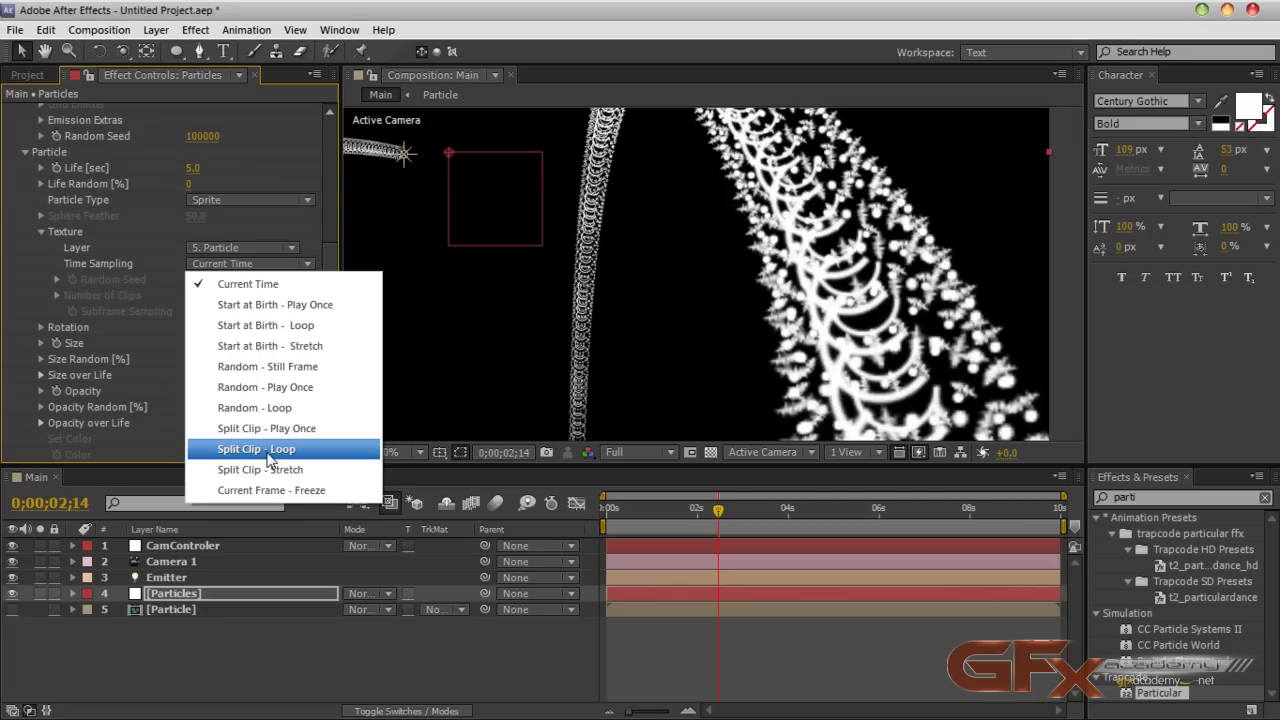
left_click(256, 449)
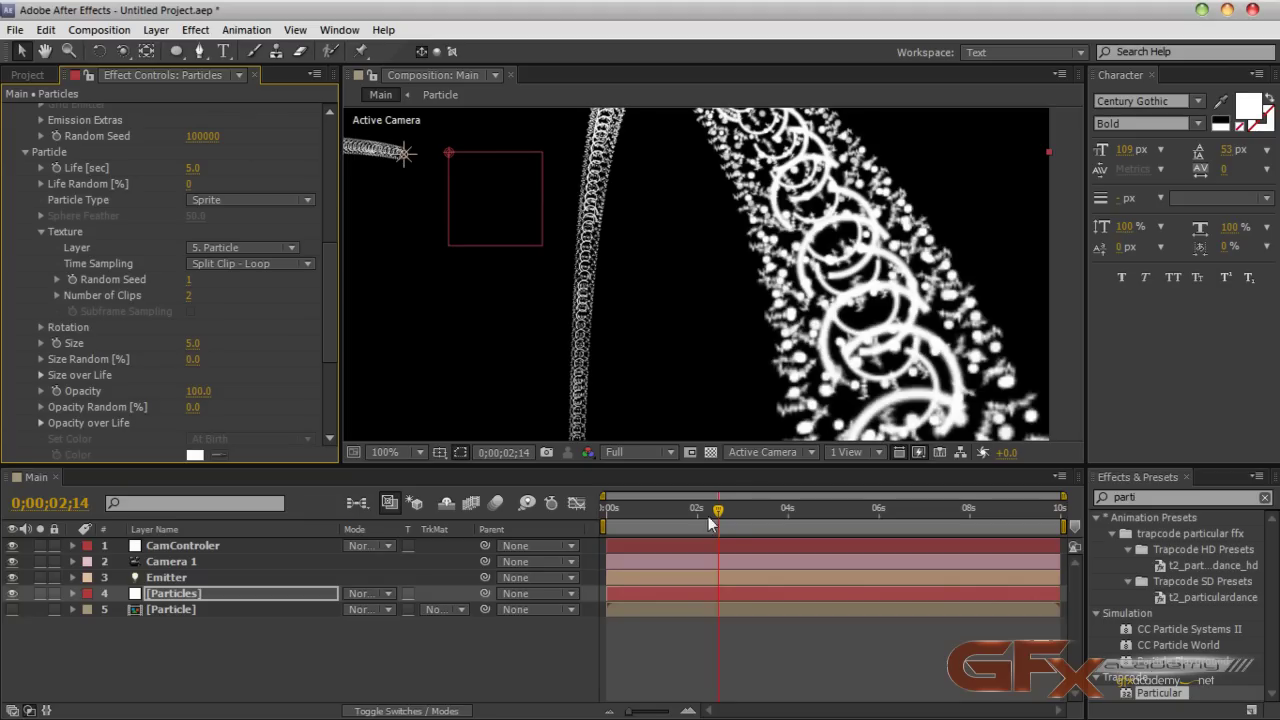
mouse_move(718, 510)
left_mouse_down()
mouse_move(697, 510)
mouse_move(758, 515)
mouse_move(702, 514)
mouse_move(725, 514)
left_mouse_up()
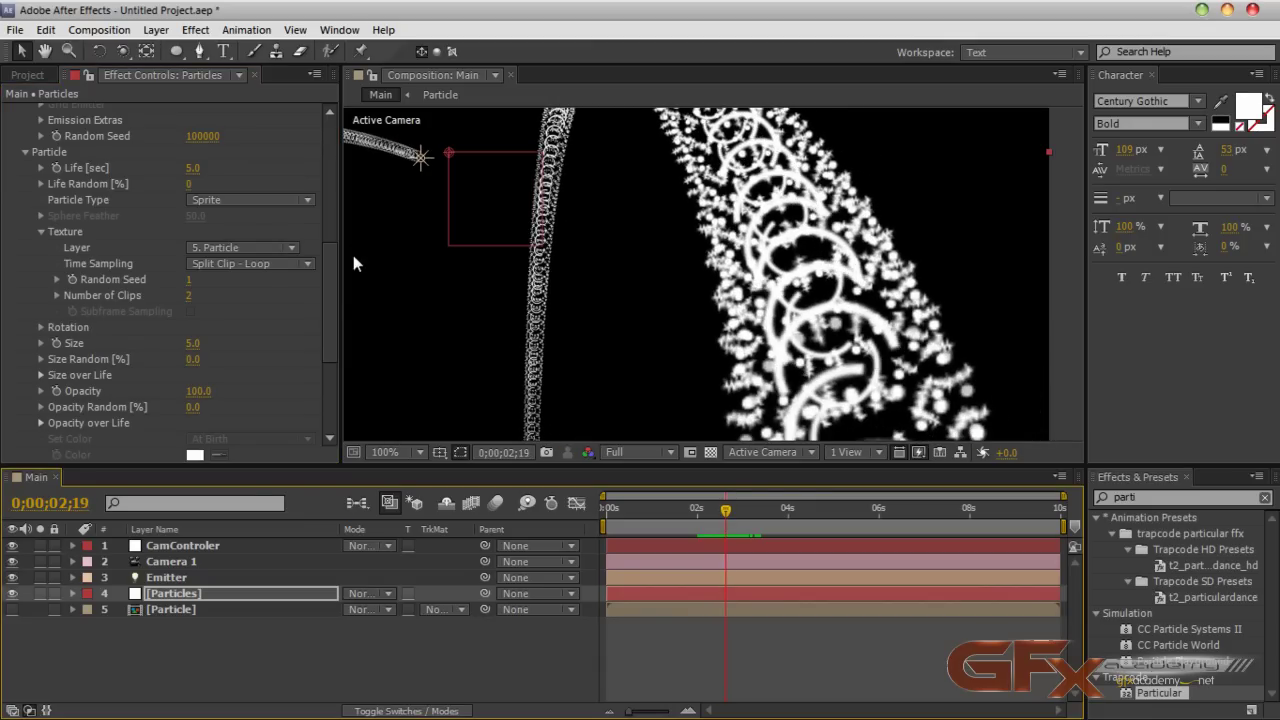
Step: Set the sprite texture's number of clips to 50
left_click_drag(189, 300, 303, 302)
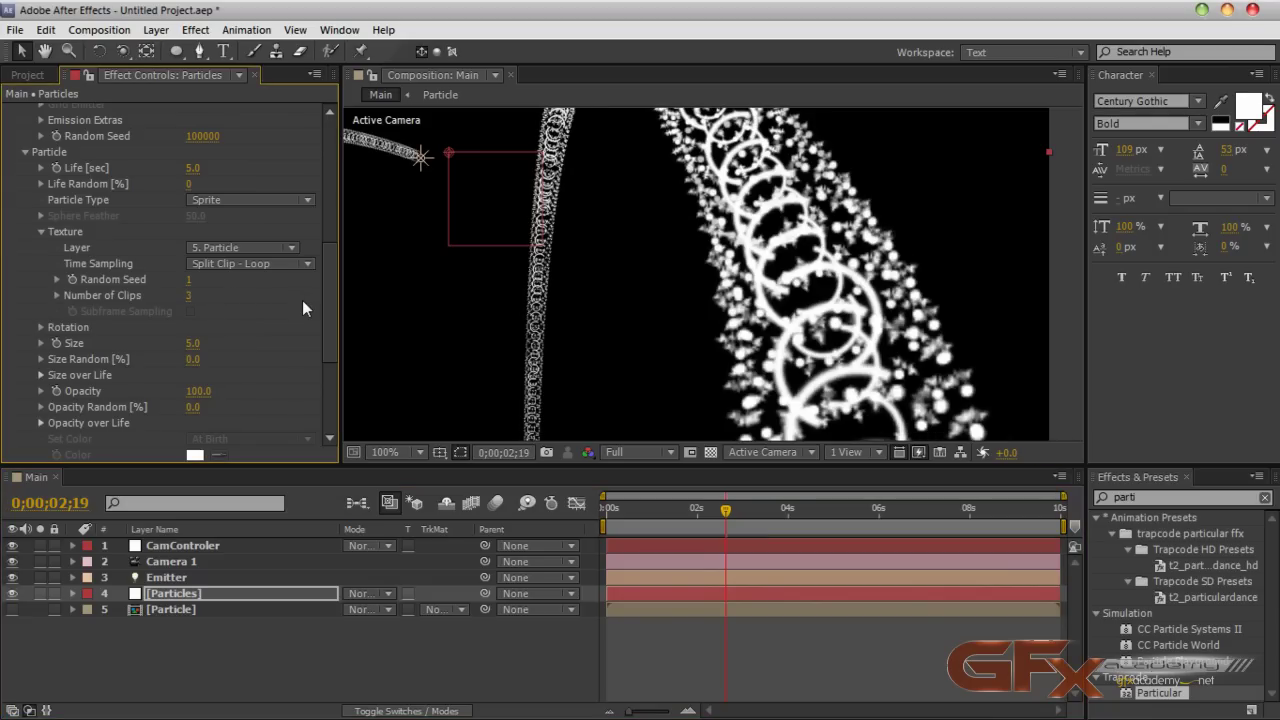
left_click(188, 297)
type("50")
key("Return")
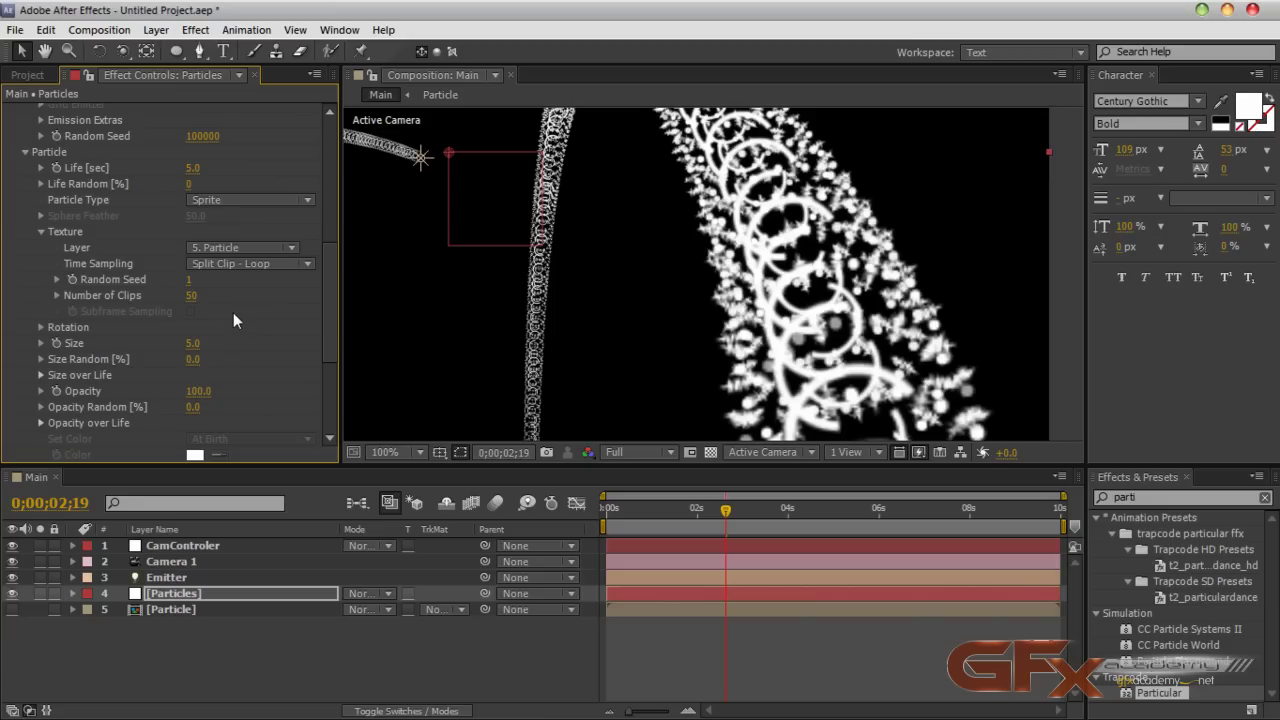
Step: Try Split Clip - Stretch as the texture's time sampling and switch back to Split Clip - Loop
left_click(252, 264)
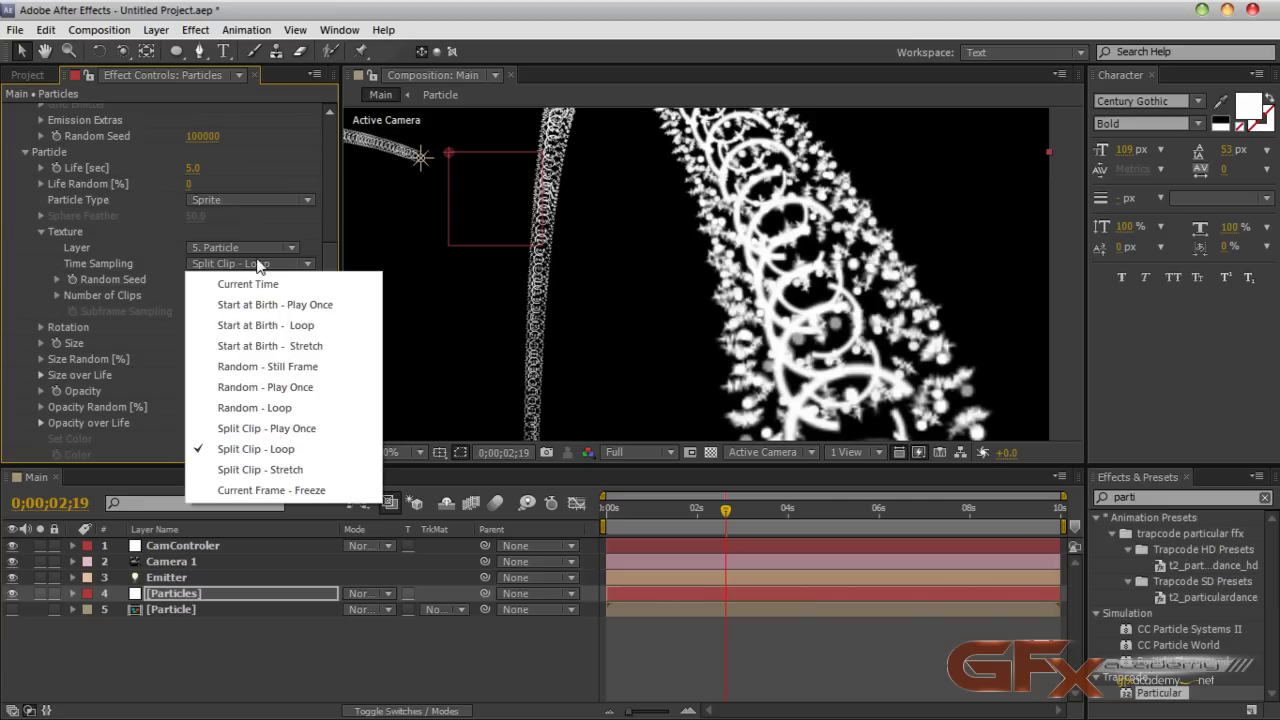
left_click(311, 470)
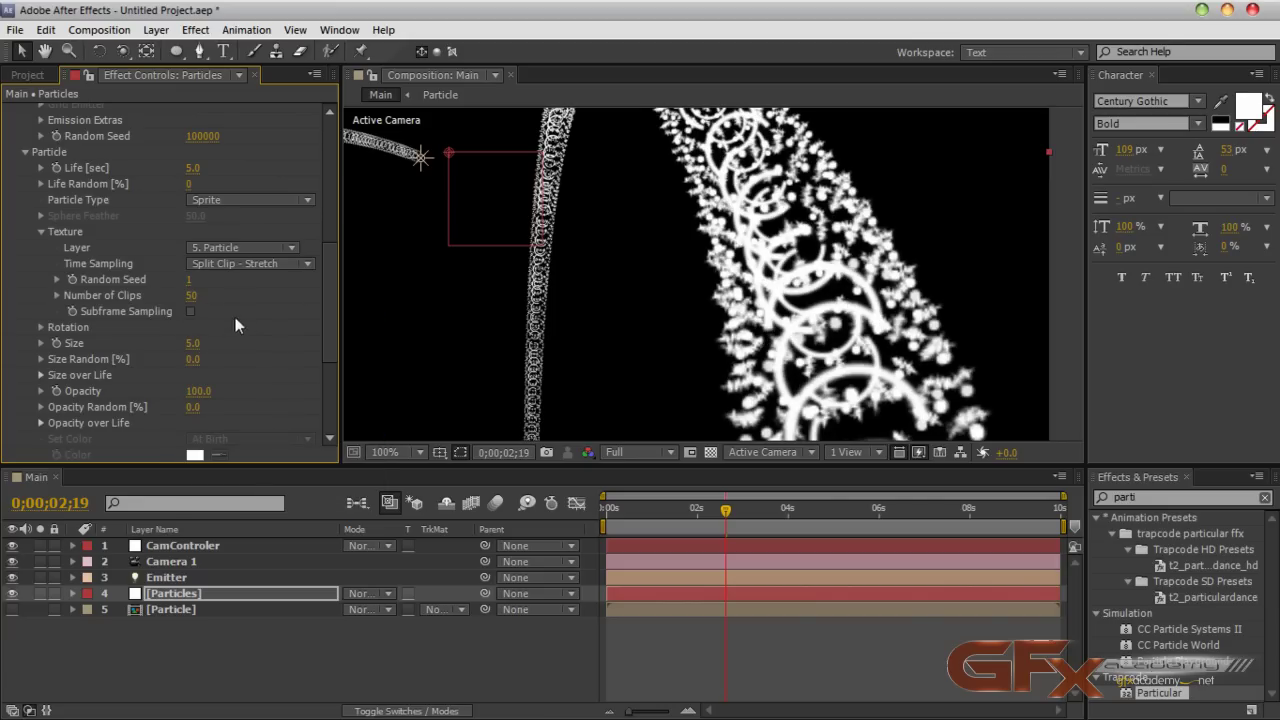
left_click(253, 268)
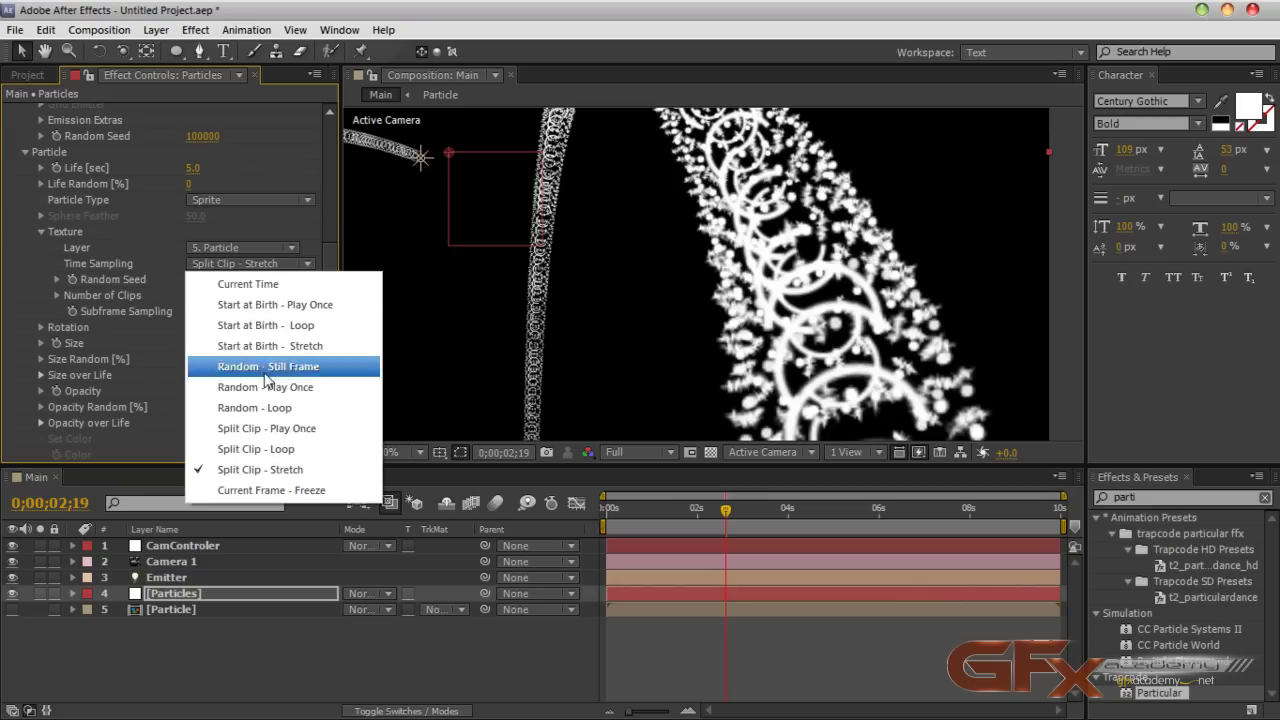
left_click(272, 449)
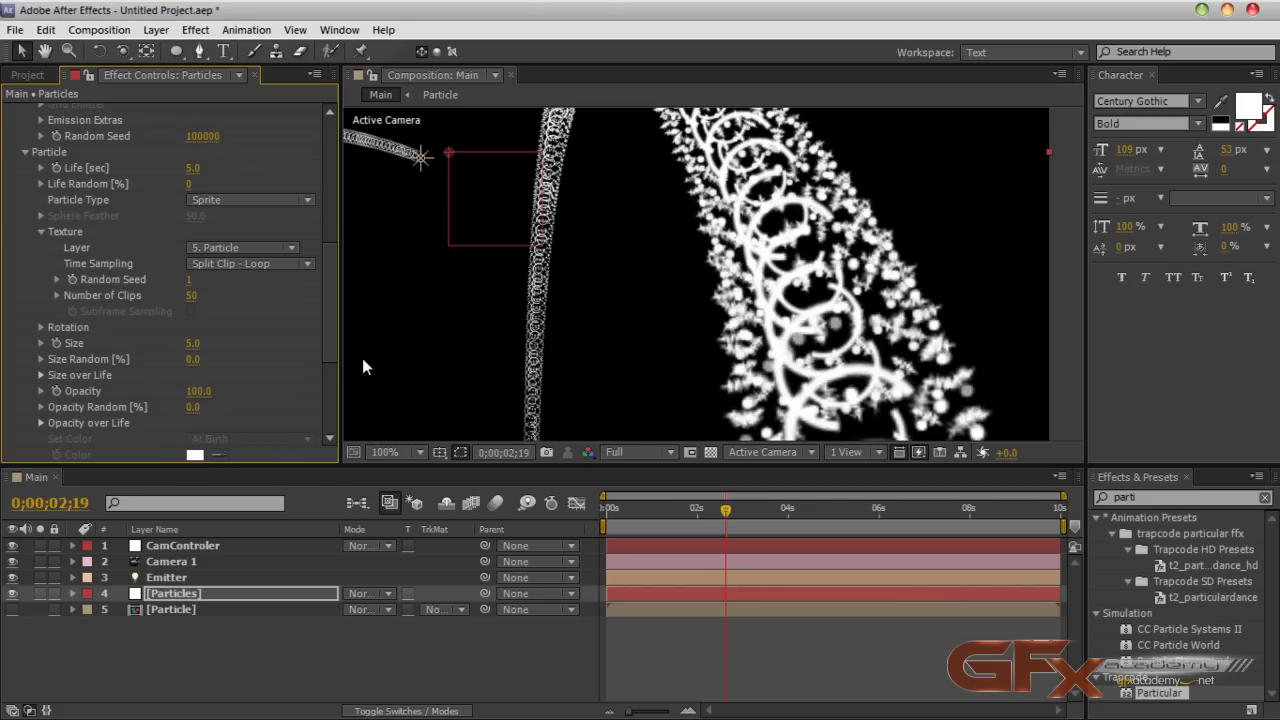
Step: Set the texture's random seed to 141 and the particle size to 9
left_click_drag(191, 282, 202, 281)
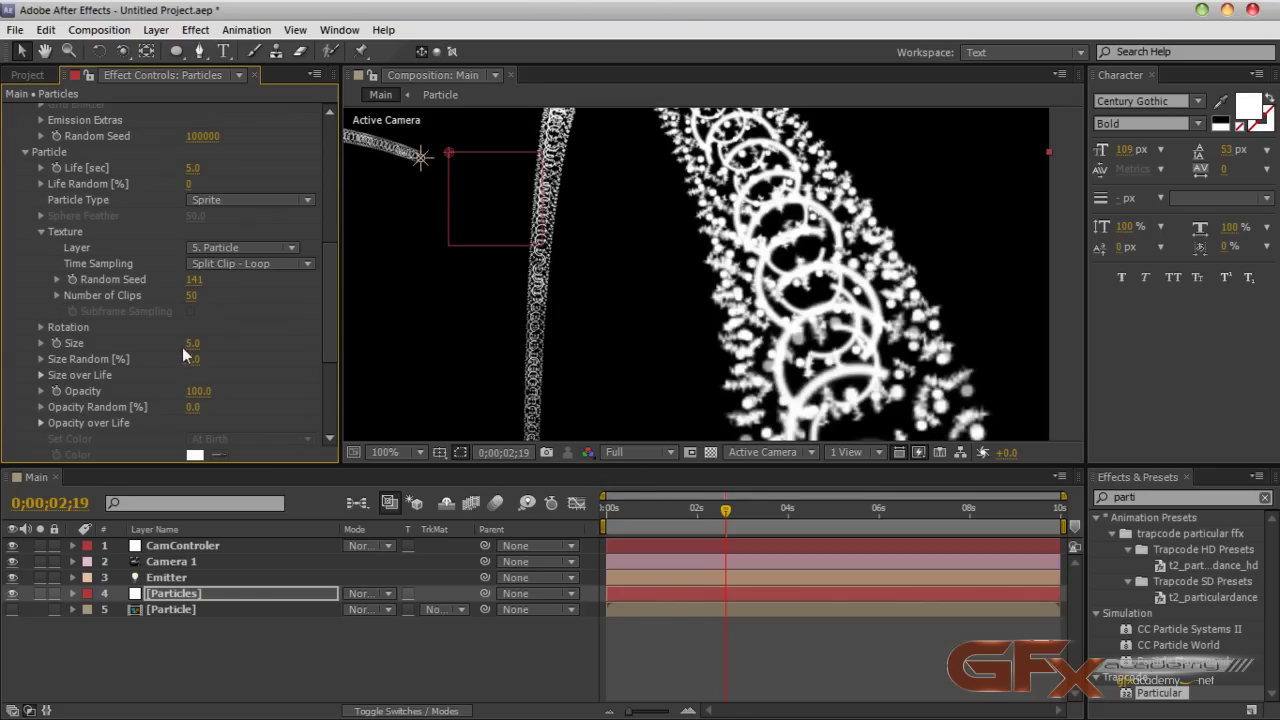
mouse_move(191, 345)
left_mouse_down()
mouse_move(212, 345)
mouse_move(197, 345)
left_mouse_up()
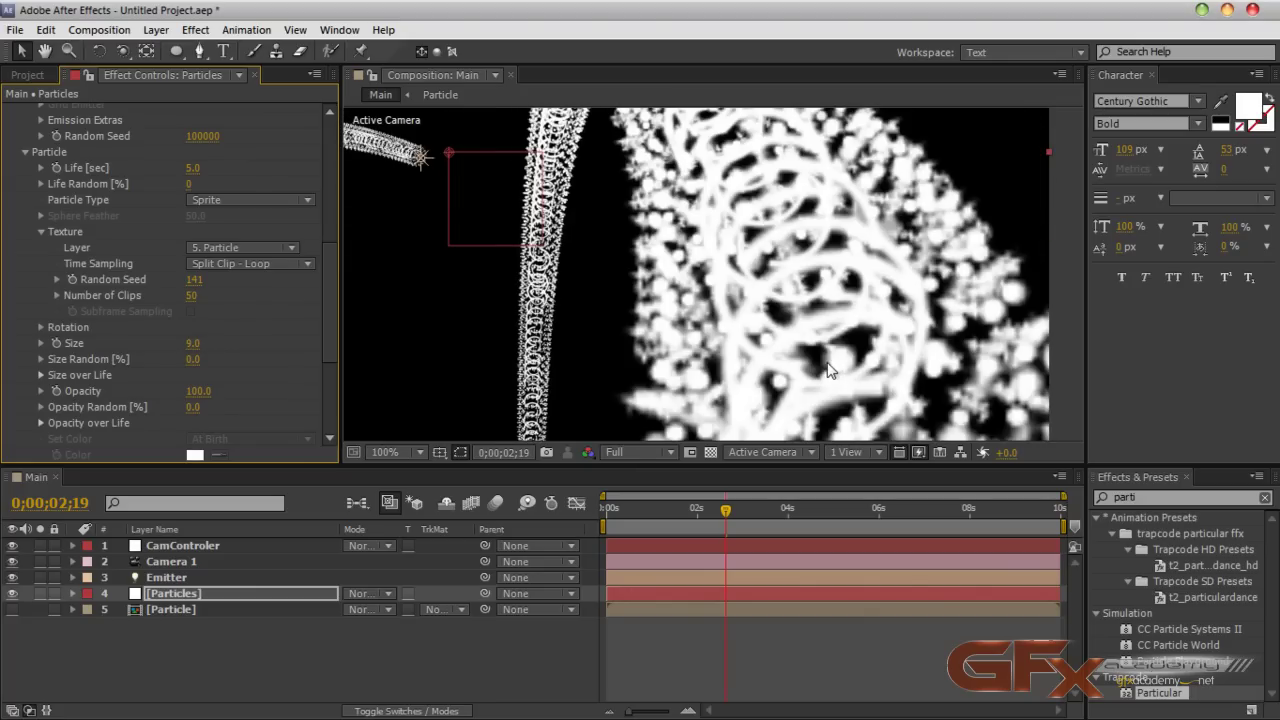
scroll(828, 368, "down", 2)
left_click_drag(828, 368, 903, 408)
Step: Set the Particular emitter to 200 particles per second
left_click_drag(330, 327, 333, 190)
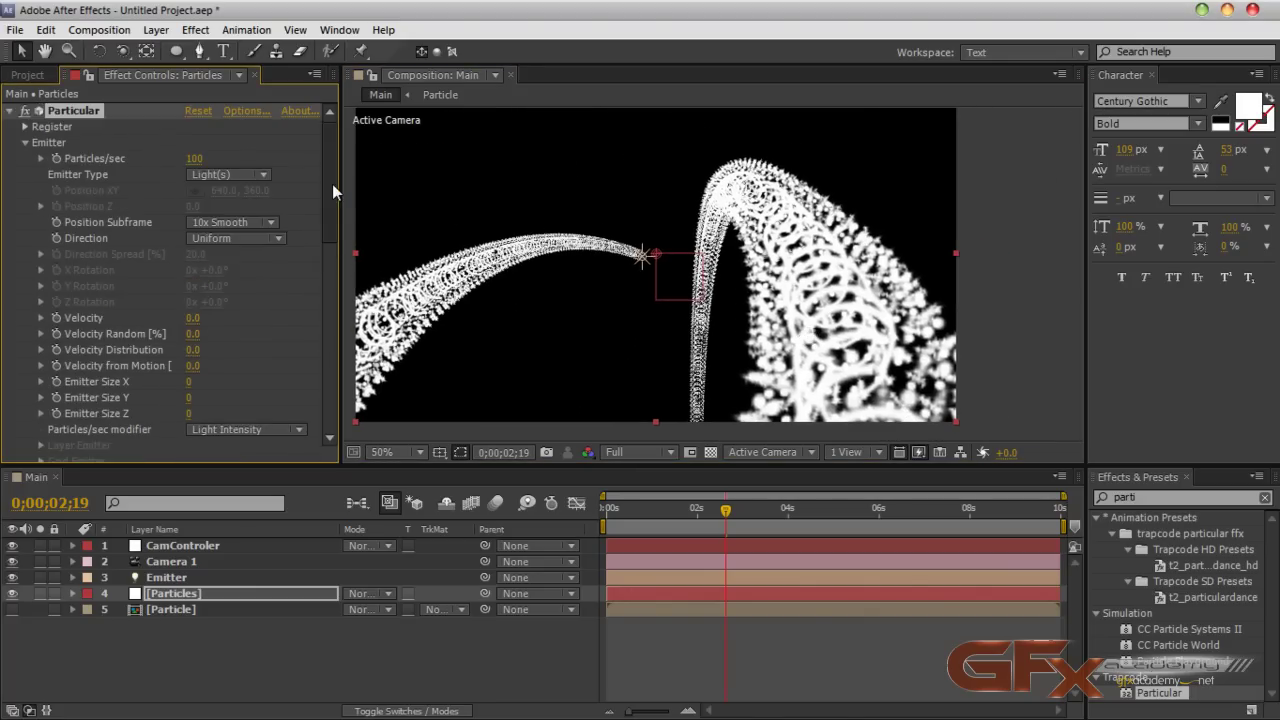
left_click(194, 158)
type("200")
key("Return")
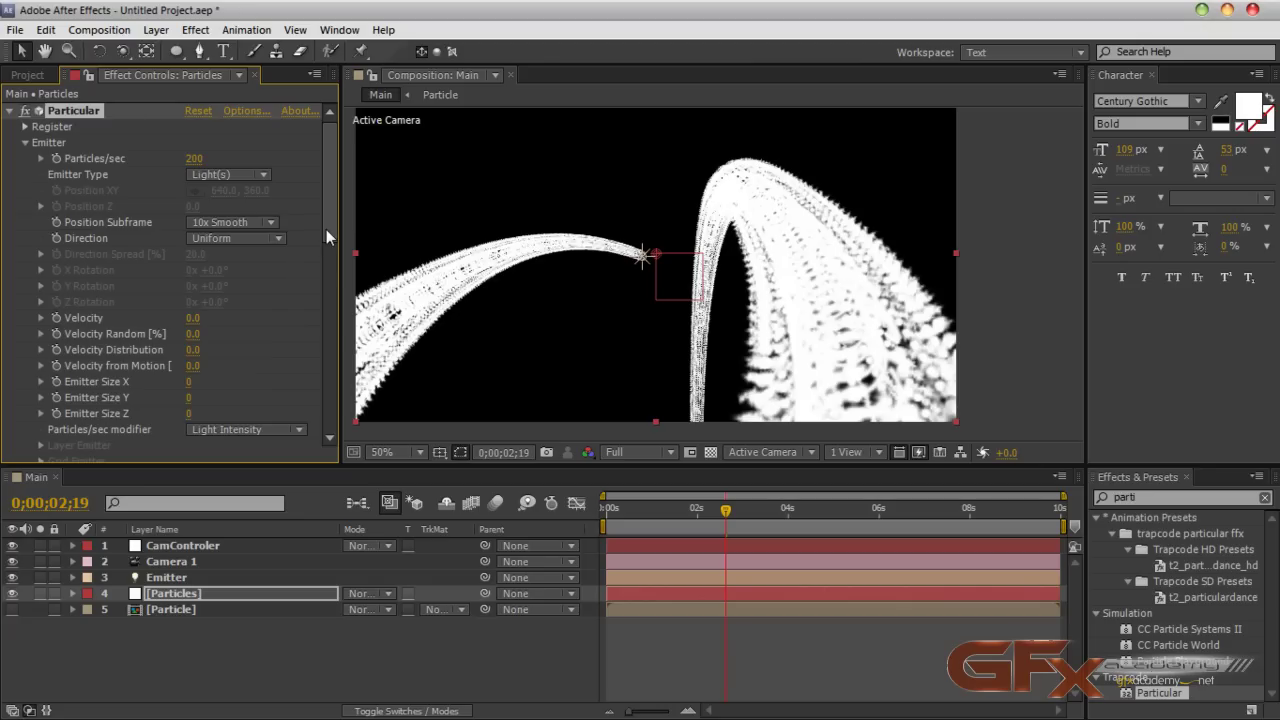
Step: Set the particle opacity to 30 and the emitter's Particles/sec to 590
left_click_drag(326, 229, 328, 429)
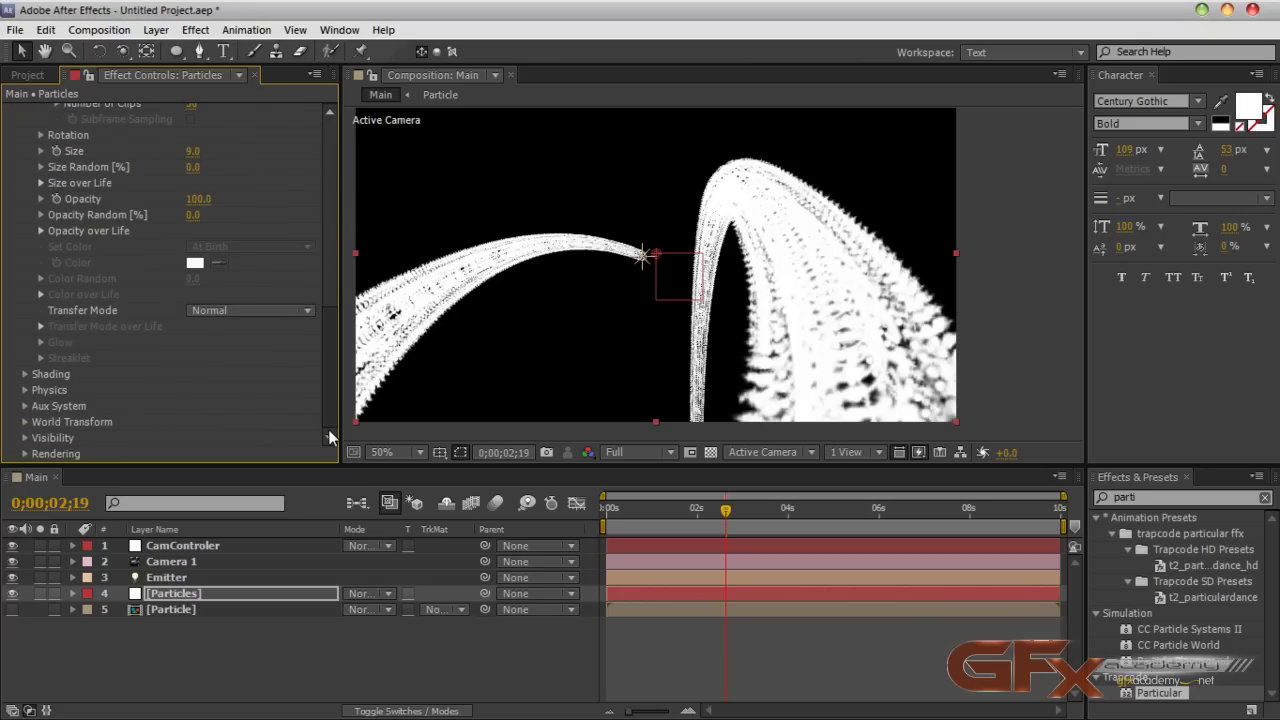
left_click(196, 200)
type("30")
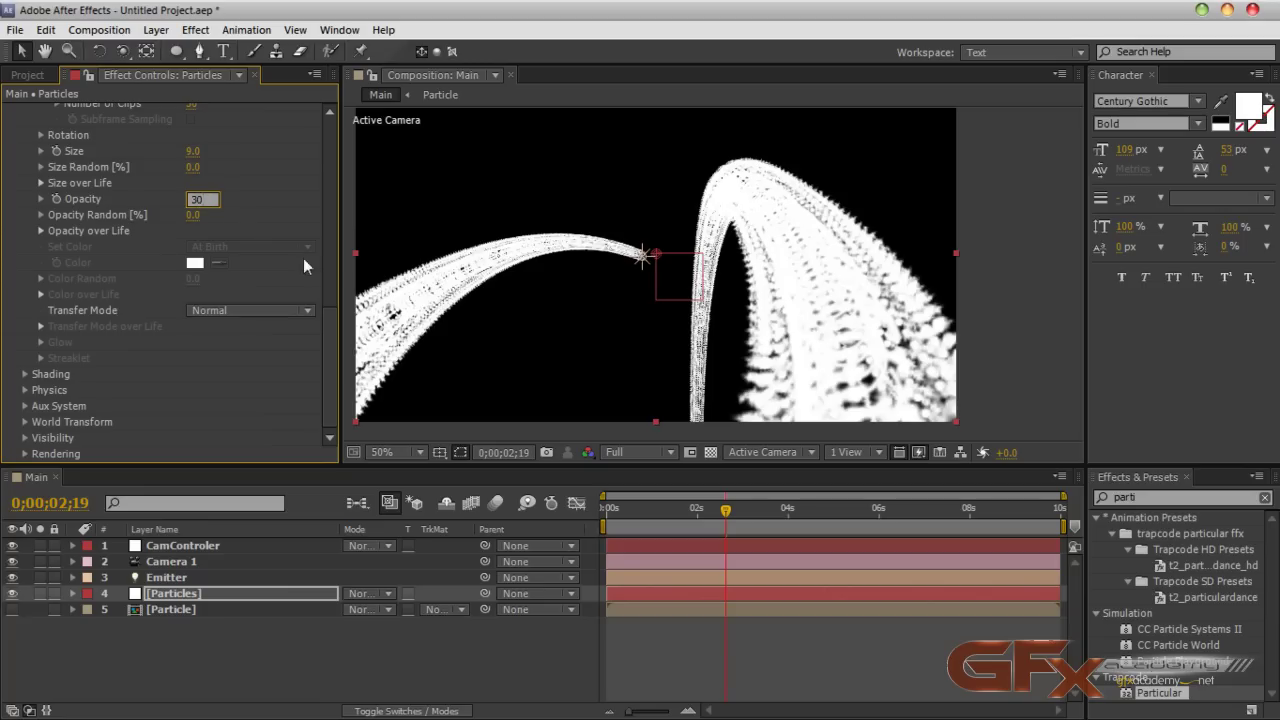
key("Return")
left_click_drag(333, 346, 324, 142)
left_click_drag(196, 165, 240, 162)
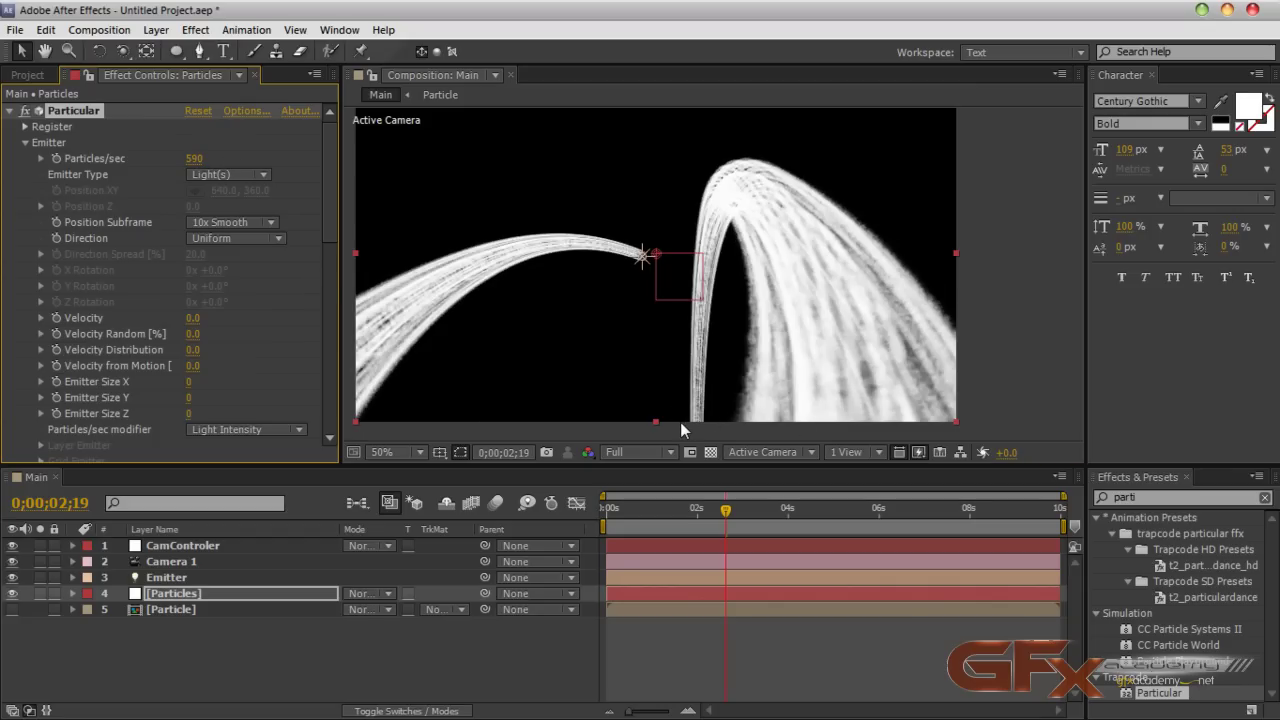
Step: Create an adjustment layer and place it between the Emitter and Particles layers
left_click(290, 594)
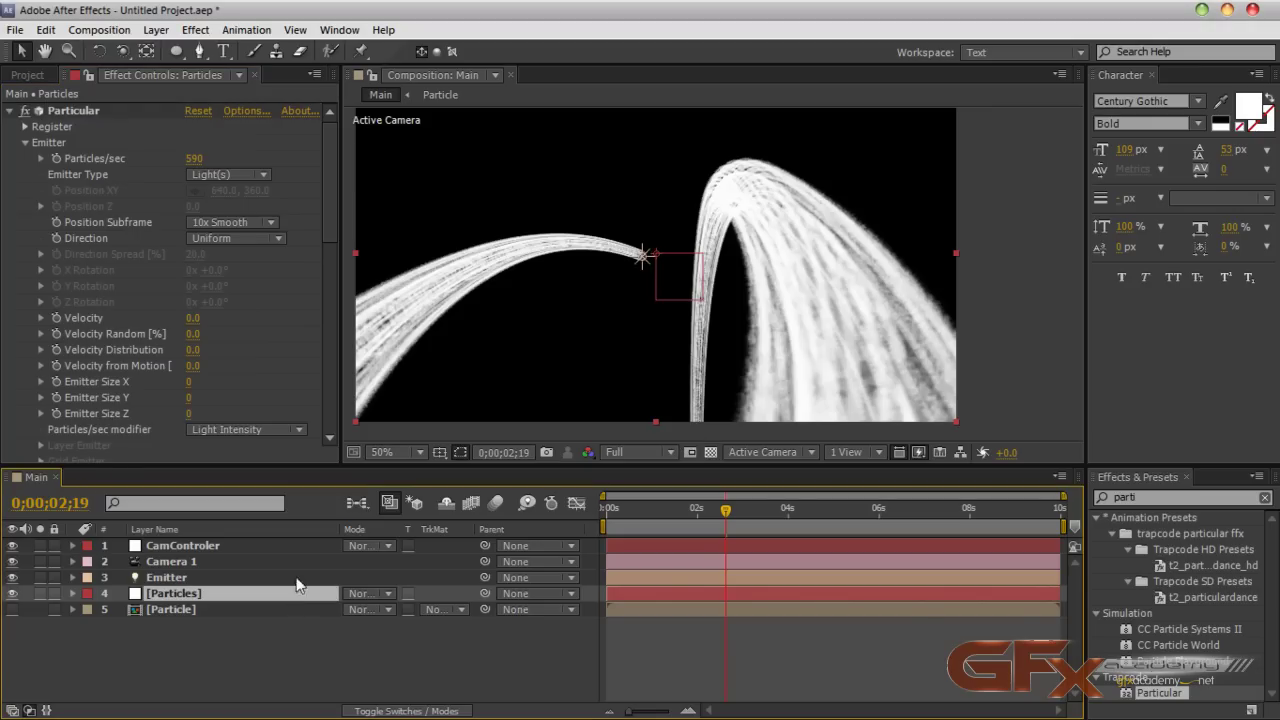
left_click_drag(328, 218, 328, 380)
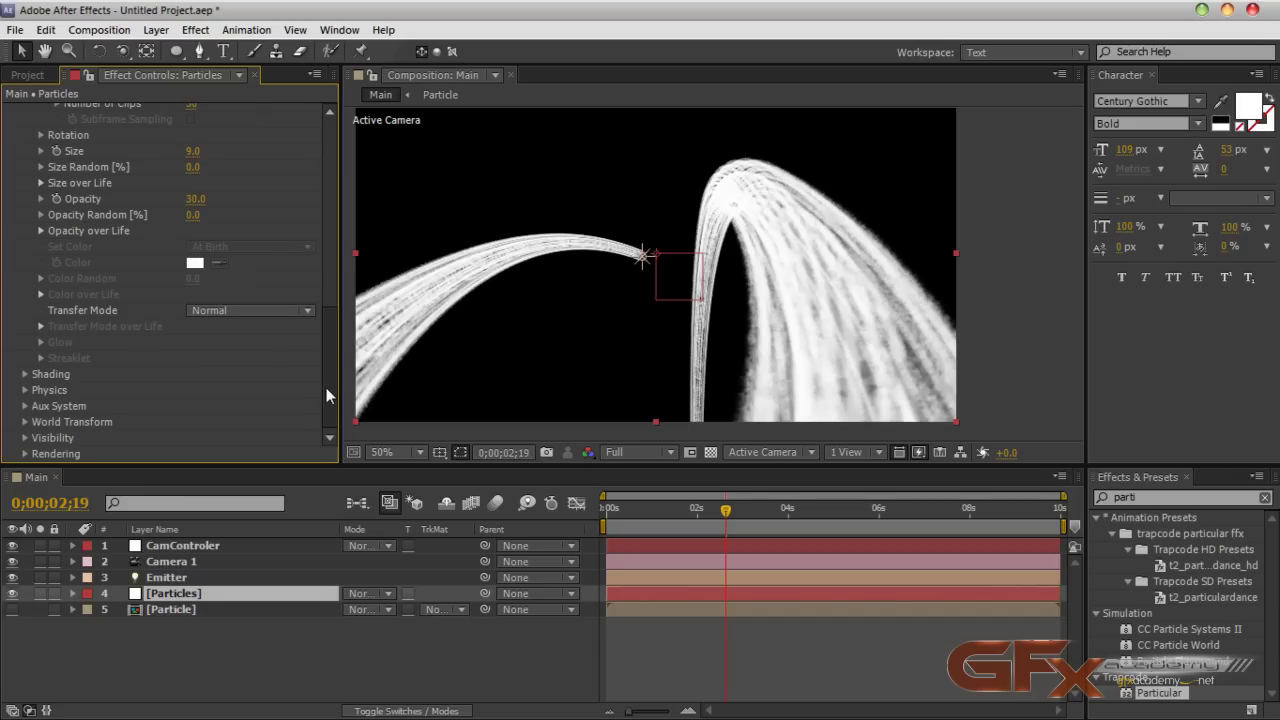
left_click(156, 30)
mouse_move(256, 58)
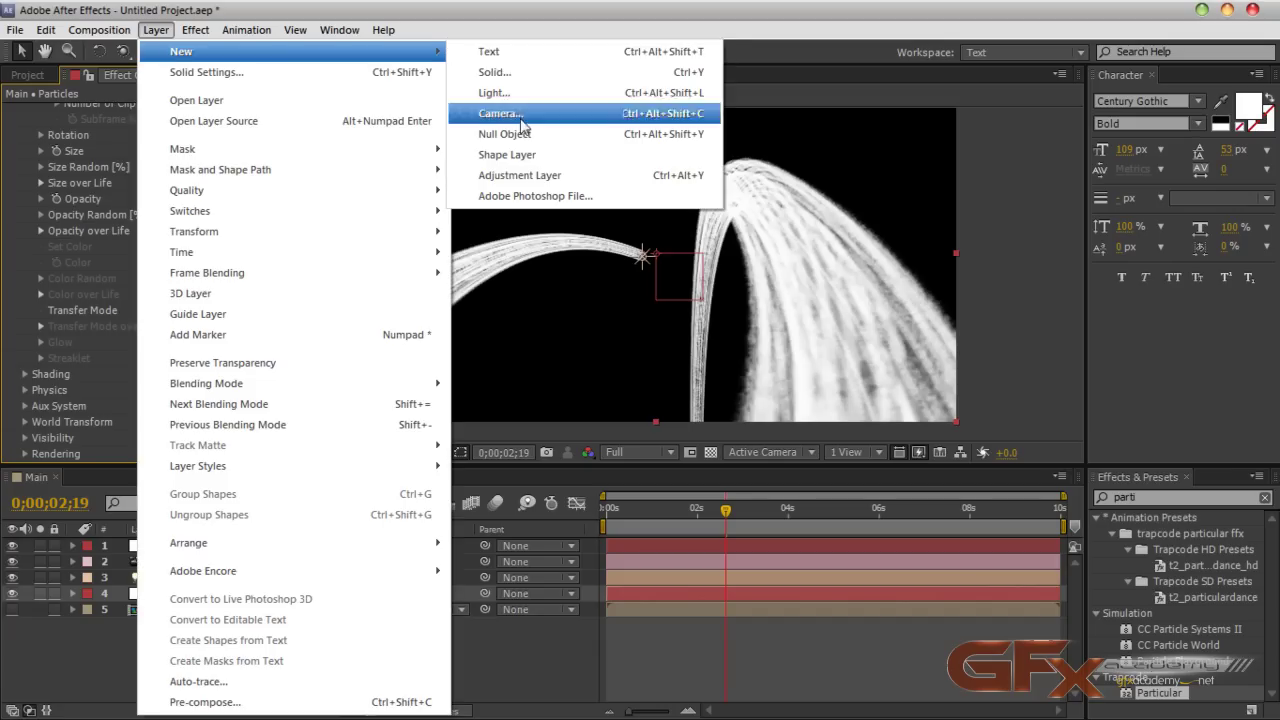
left_click(522, 176)
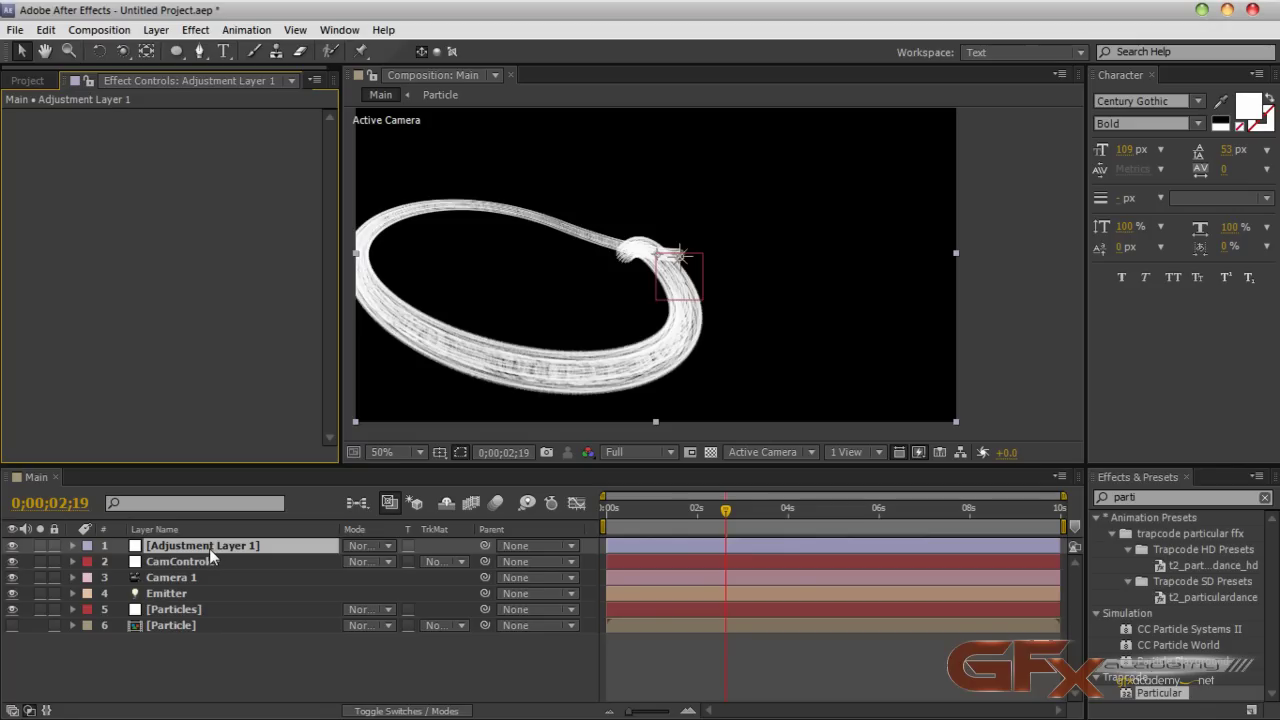
left_click_drag(209, 546, 210, 599)
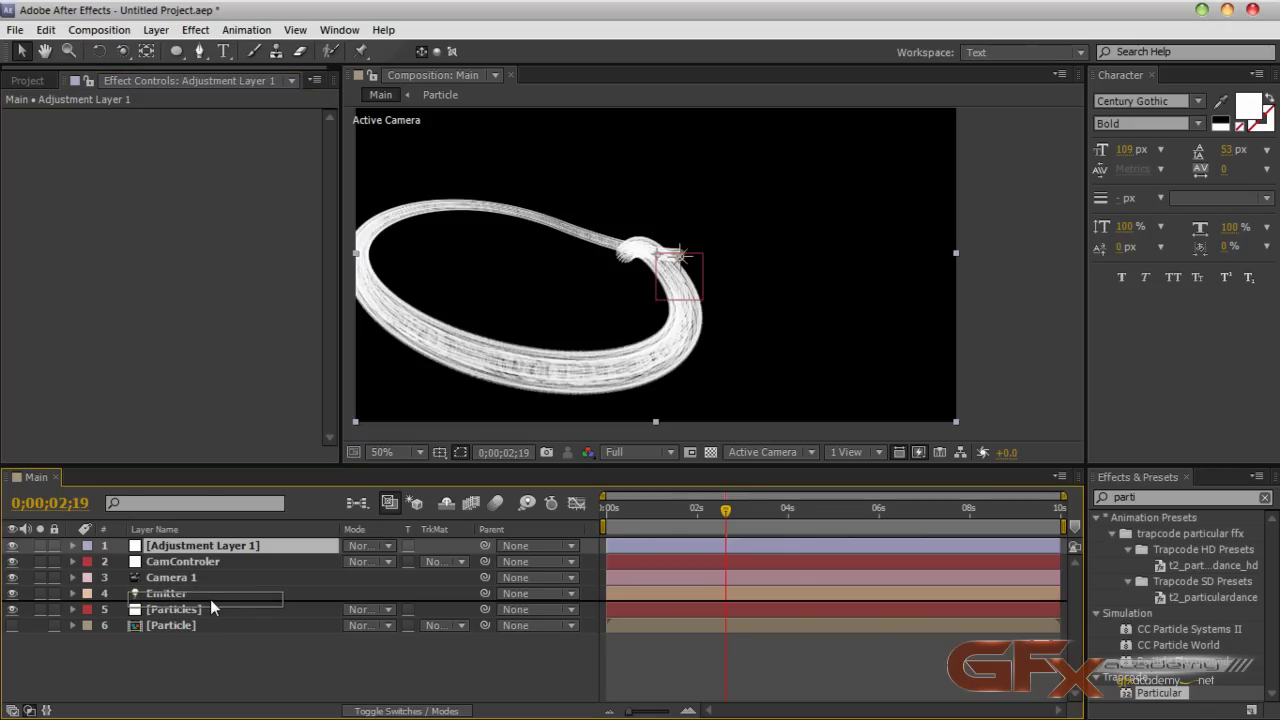
left_click_drag(210, 599, 210, 599)
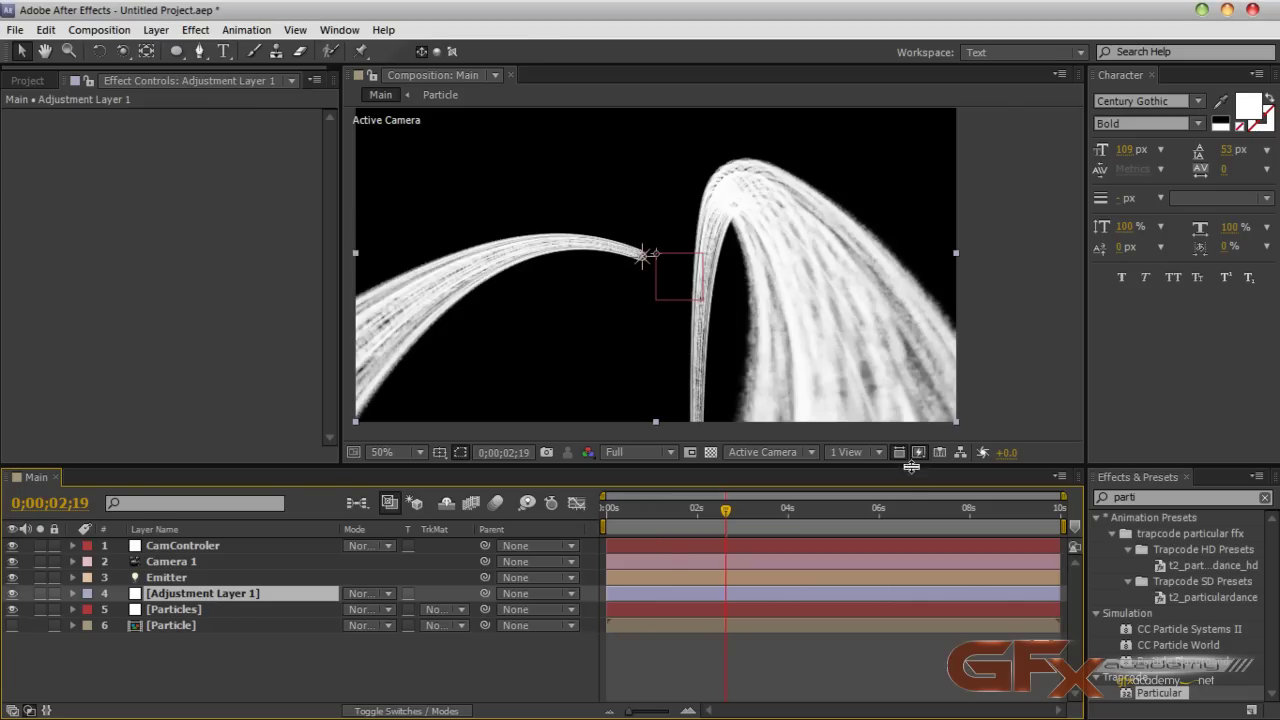
Step: Apply the Hue/Saturation effect to the adjustment layer and enable Colorize
left_click(1155, 497)
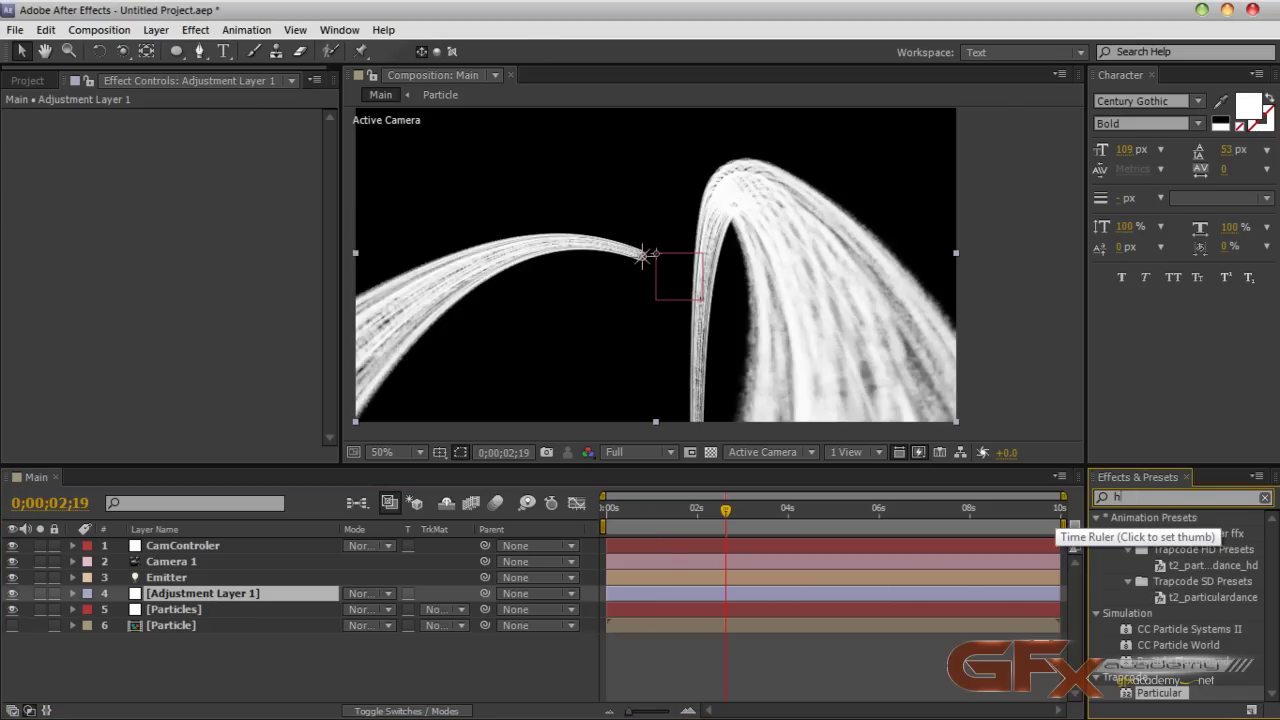
type("hue")
left_click(1187, 598)
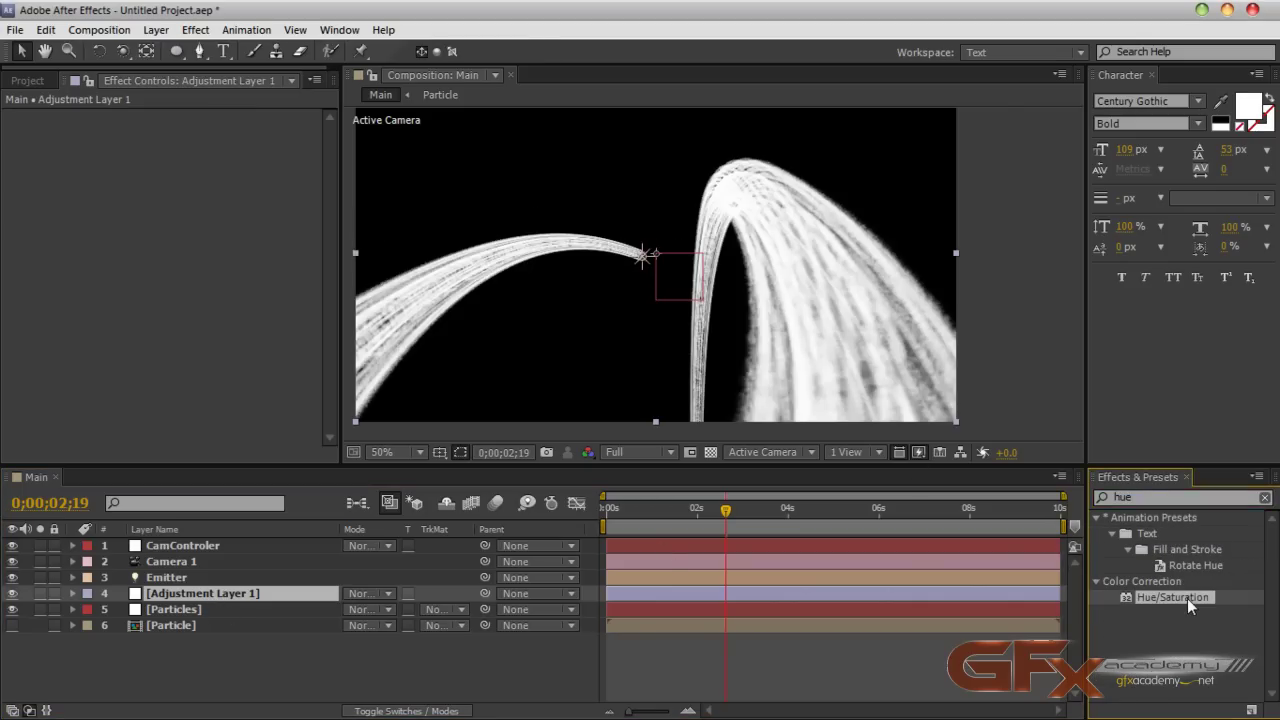
double_click(1187, 598)
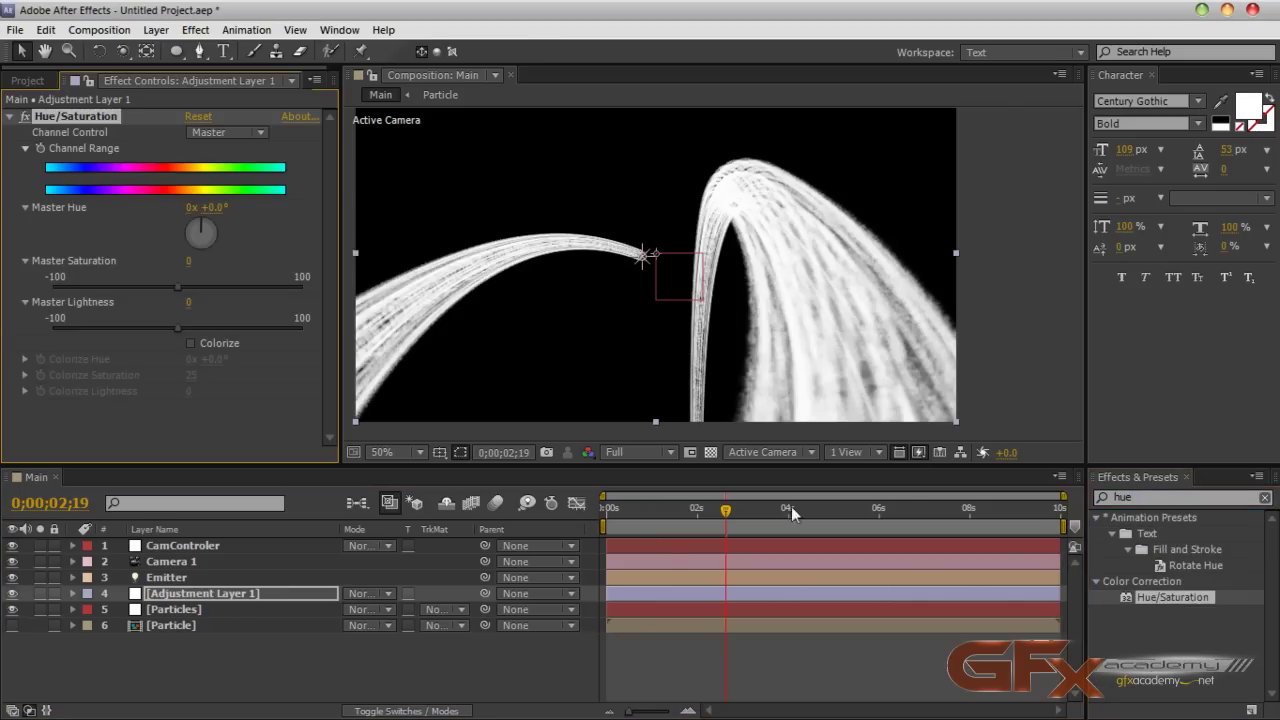
left_click(191, 343)
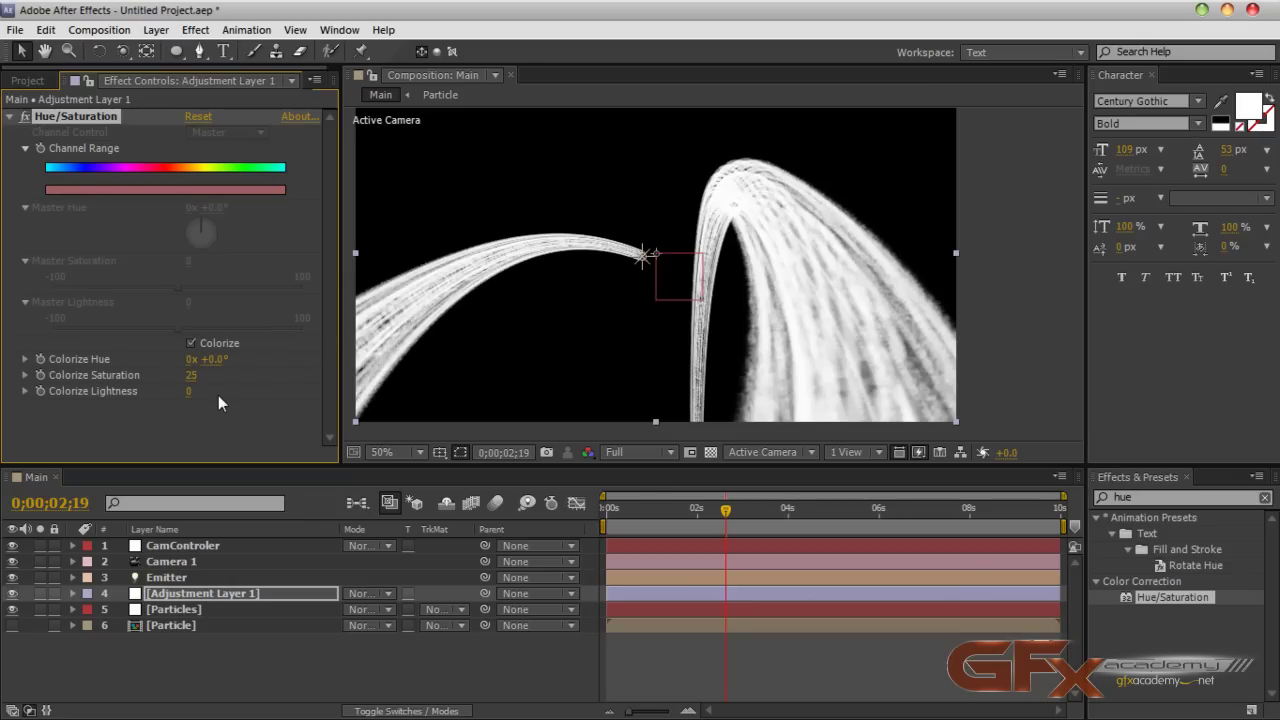
Step: Set the adjustment layer's Colorize Hue to 48°
left_click(285, 600)
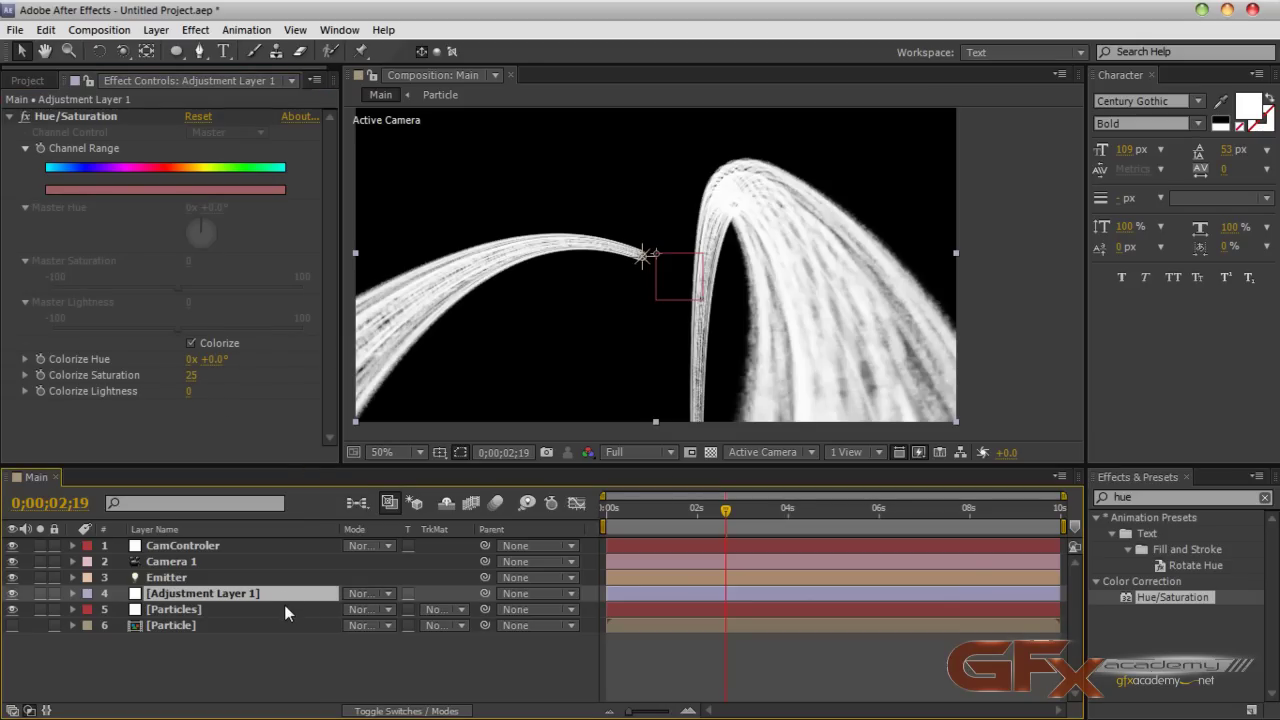
left_click(224, 609)
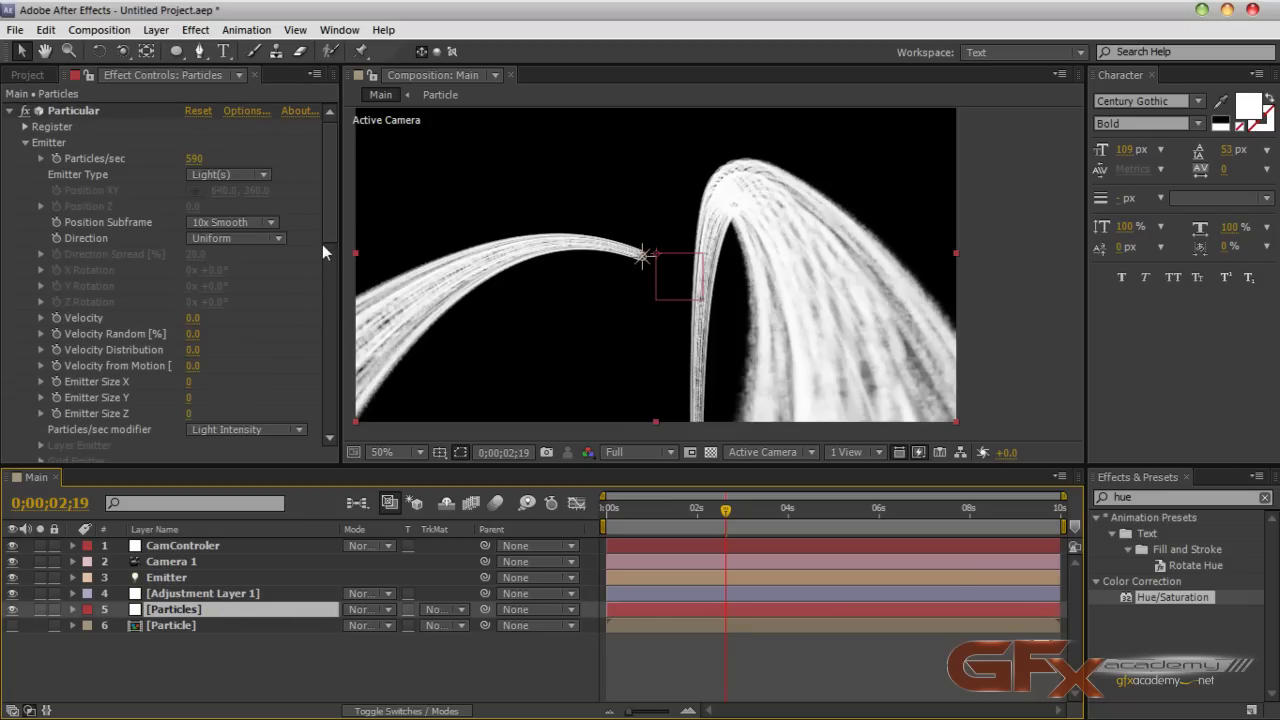
left_click_drag(324, 250, 326, 403)
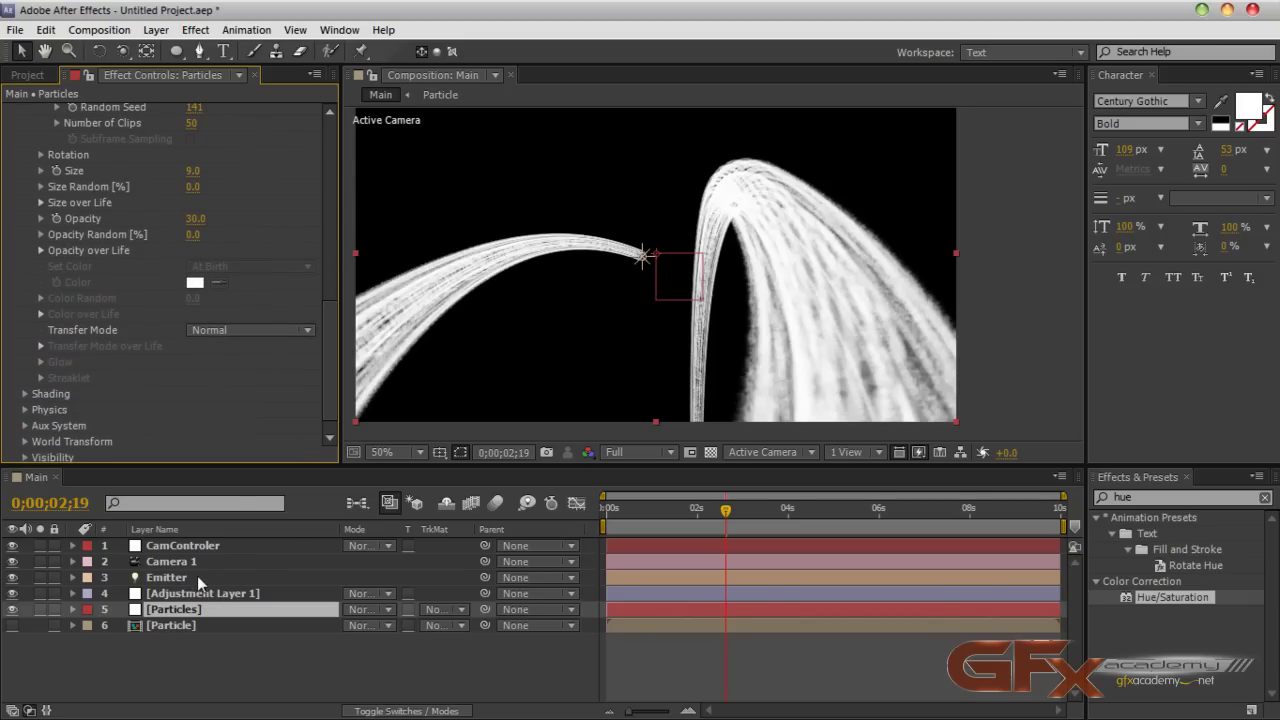
left_click_drag(327, 340, 330, 183)
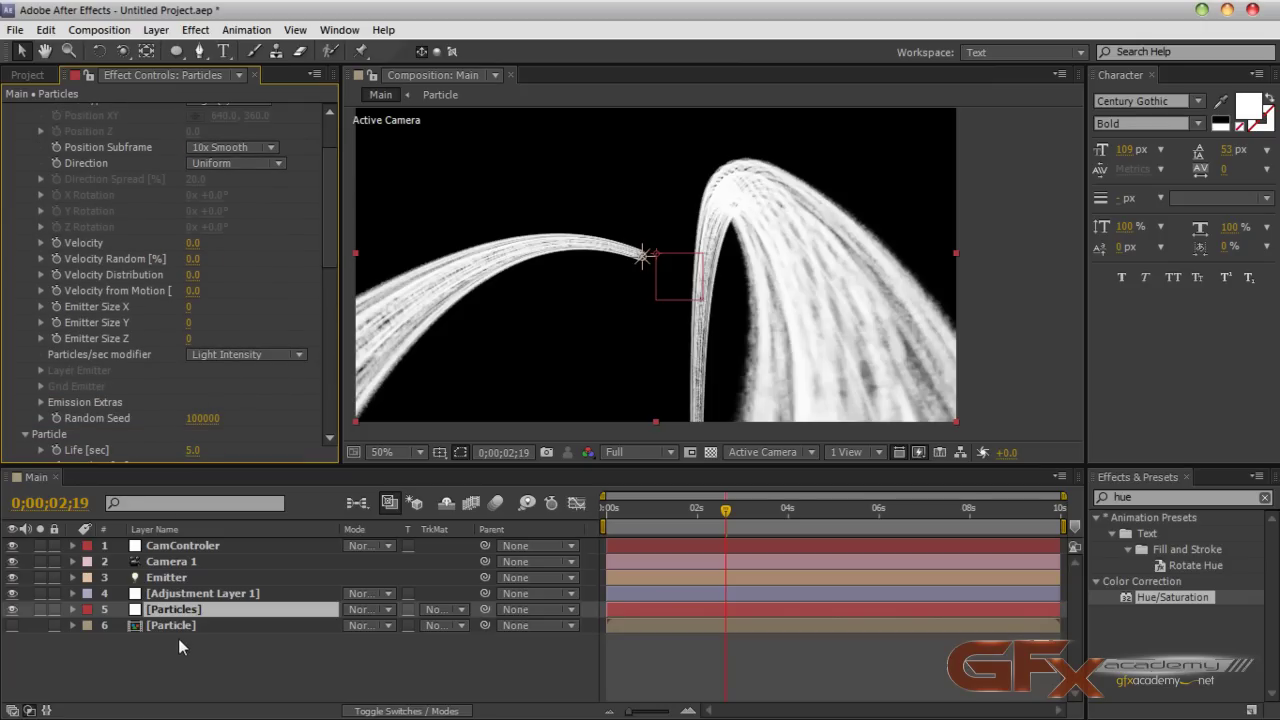
left_click(199, 594)
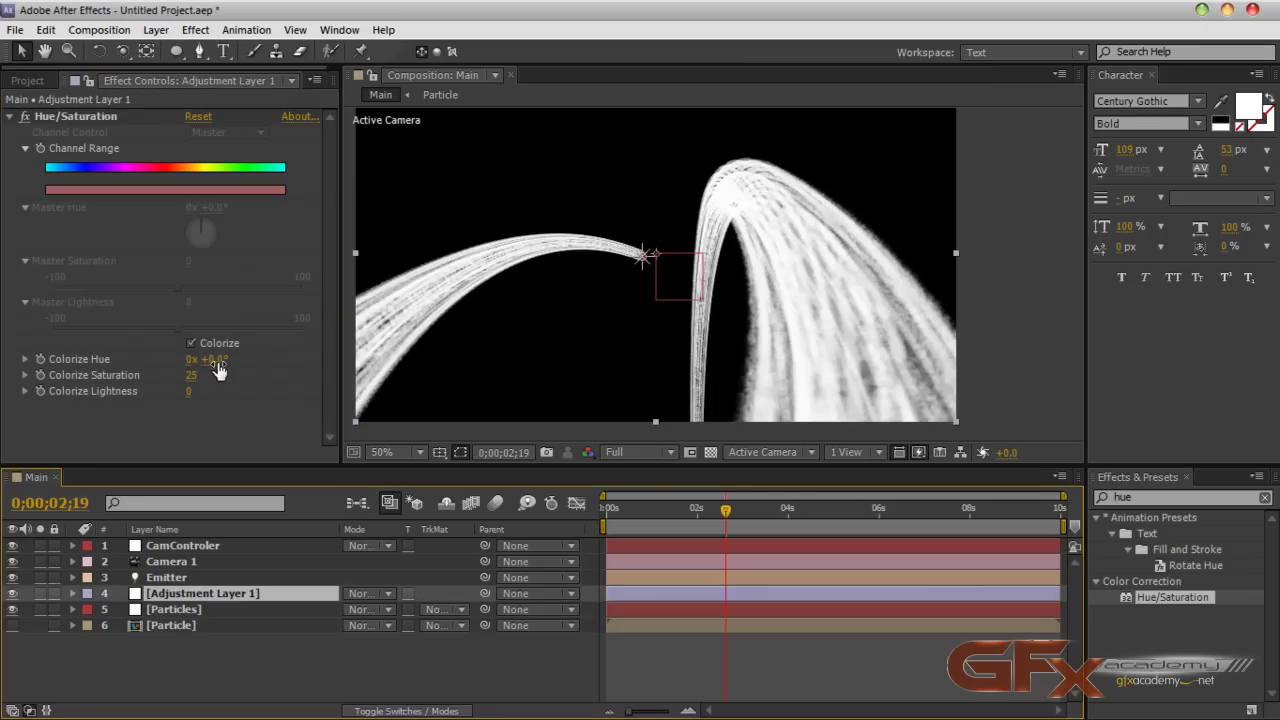
mouse_move(214, 360)
left_mouse_down()
mouse_move(279, 369)
mouse_move(174, 368)
mouse_move(213, 380)
left_mouse_up()
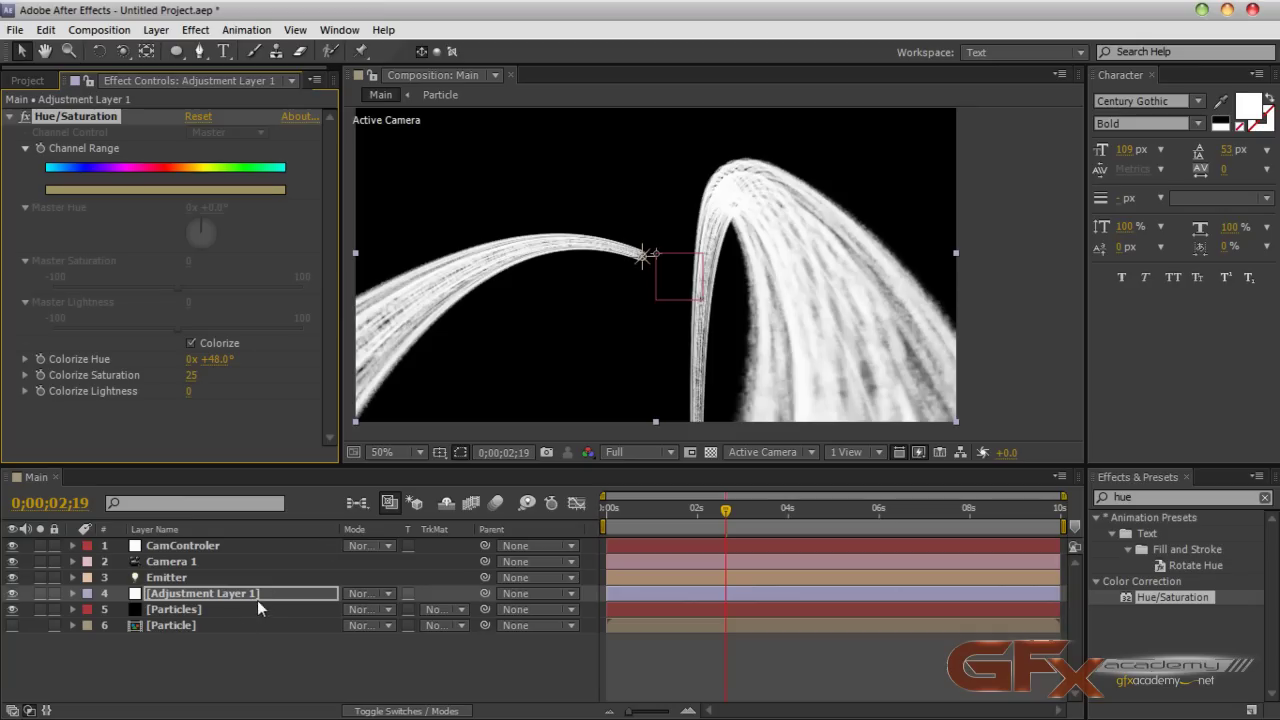
Step: Create a black 1280 × 720 solid named "bg" and place it directly below the Particles layer
left_click(229, 607)
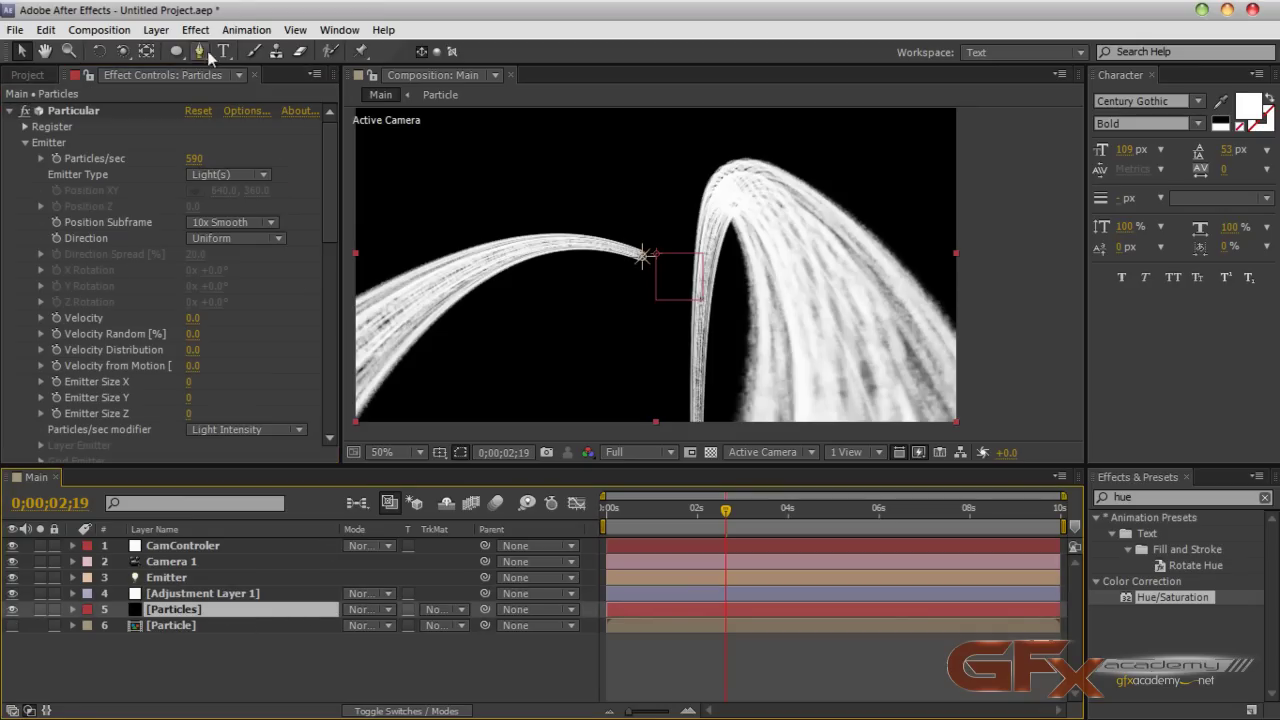
left_click(156, 29)
mouse_move(178, 48)
left_click(510, 71)
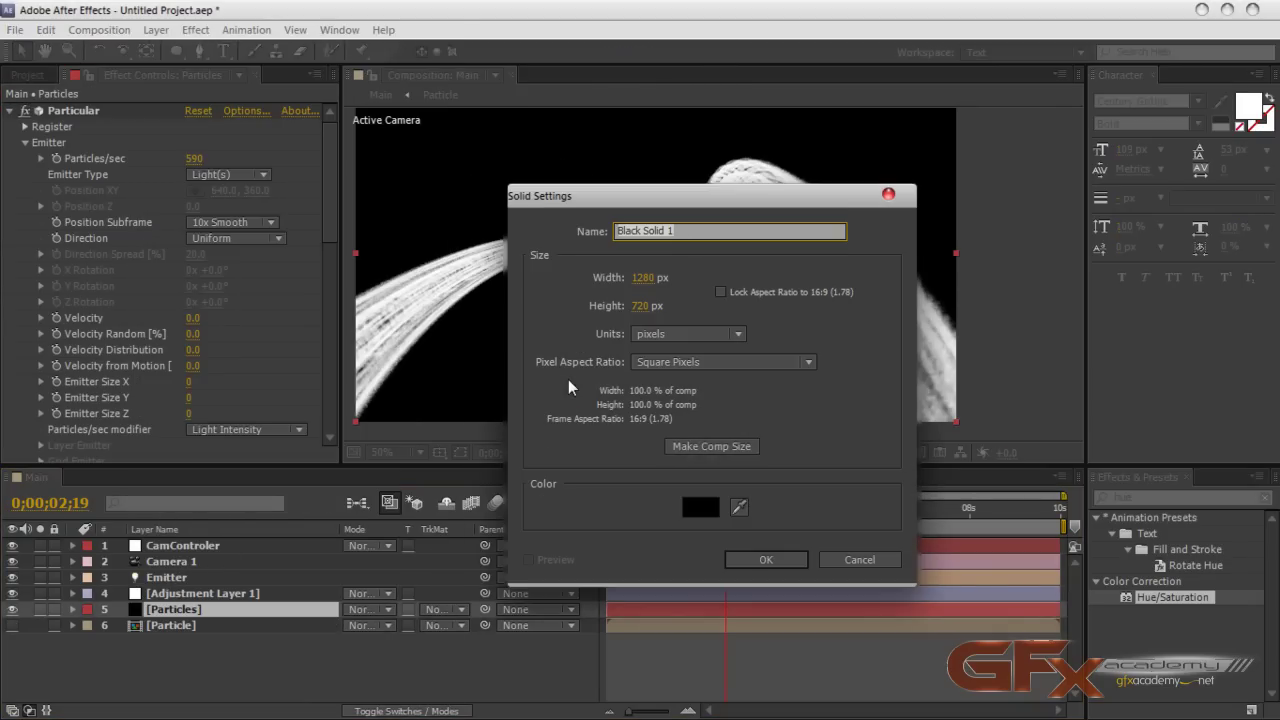
type("bg")
left_click(757, 560)
left_click_drag(228, 545, 222, 631)
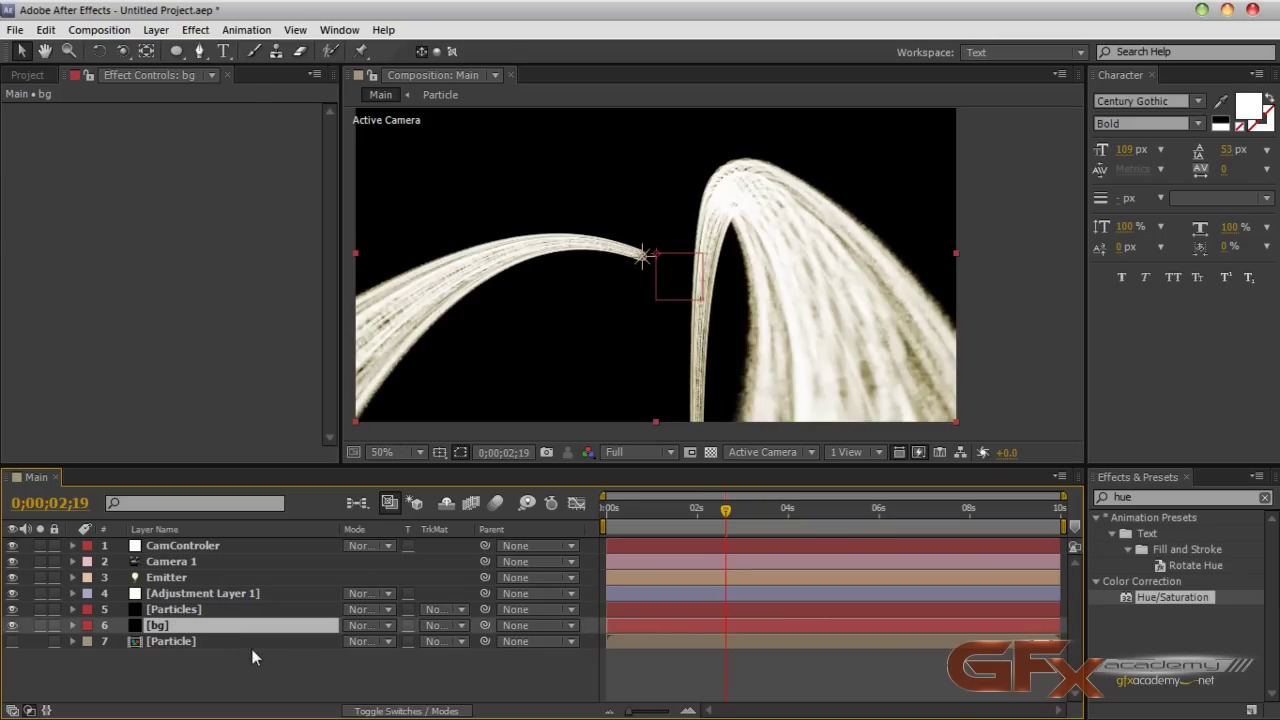
left_click(242, 614)
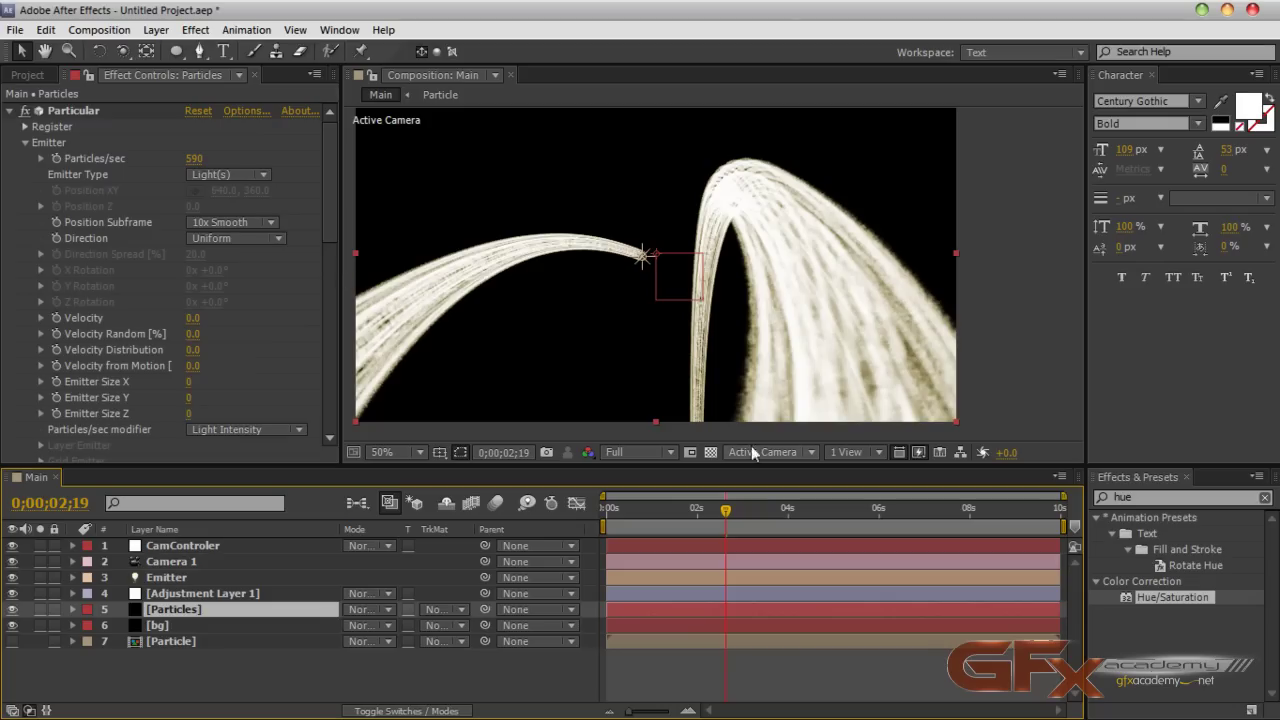
Step: In the Particle composition, set the Box layer's Wiggle Paths Size to 0 and return to Main to check the trail
double_click(191, 642)
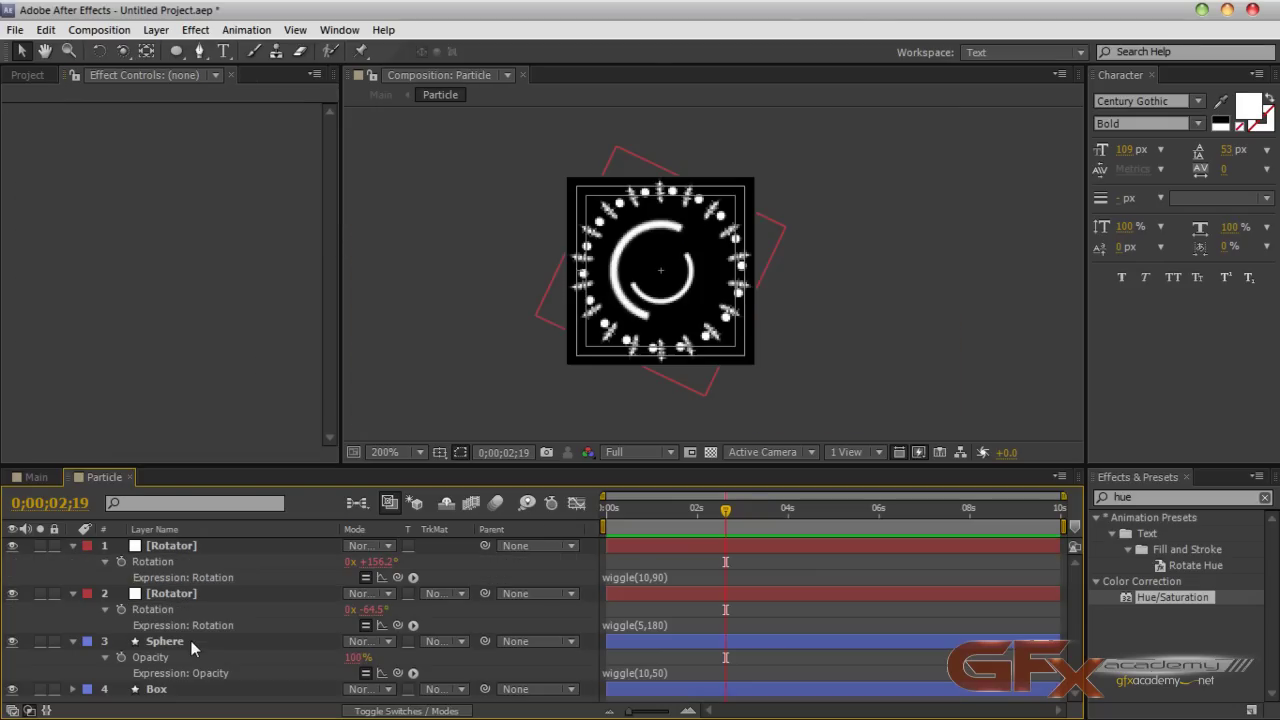
left_click(164, 690)
left_click(73, 689)
scroll(150, 690, "down", 5)
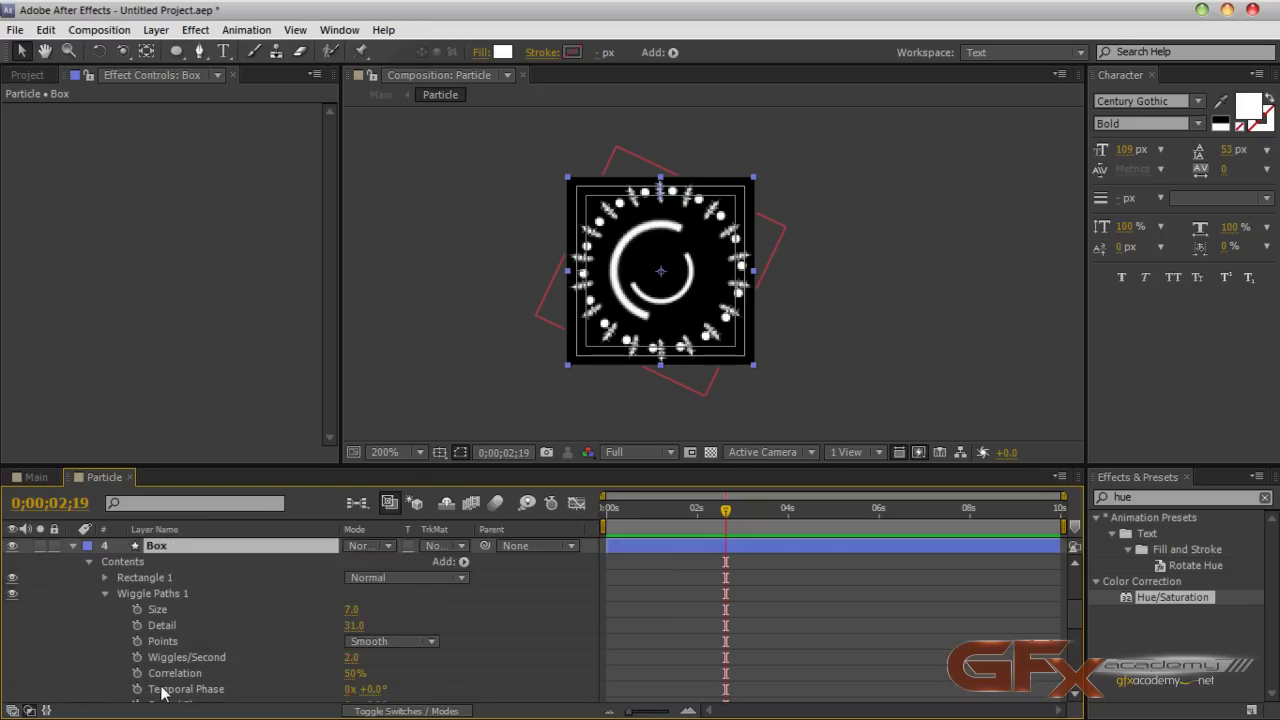
scroll(215, 675, "down", 4)
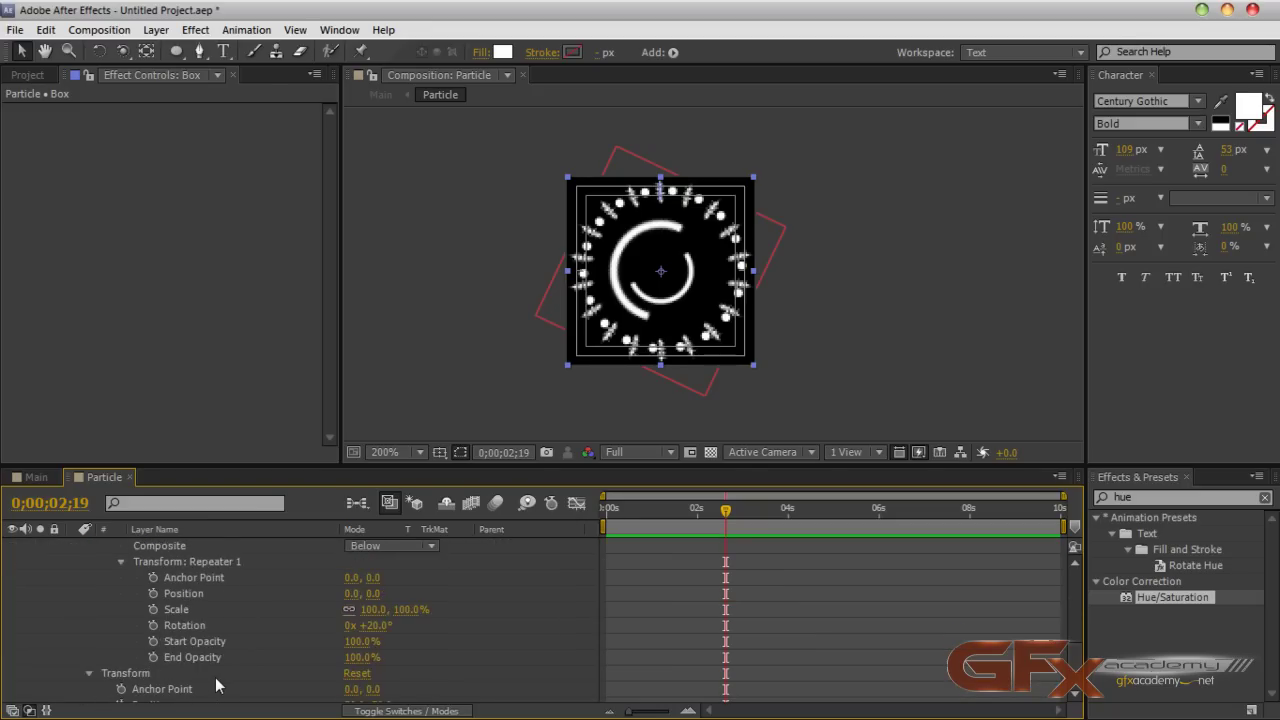
scroll(217, 680, "up", 2)
scroll(217, 680, "up", 5)
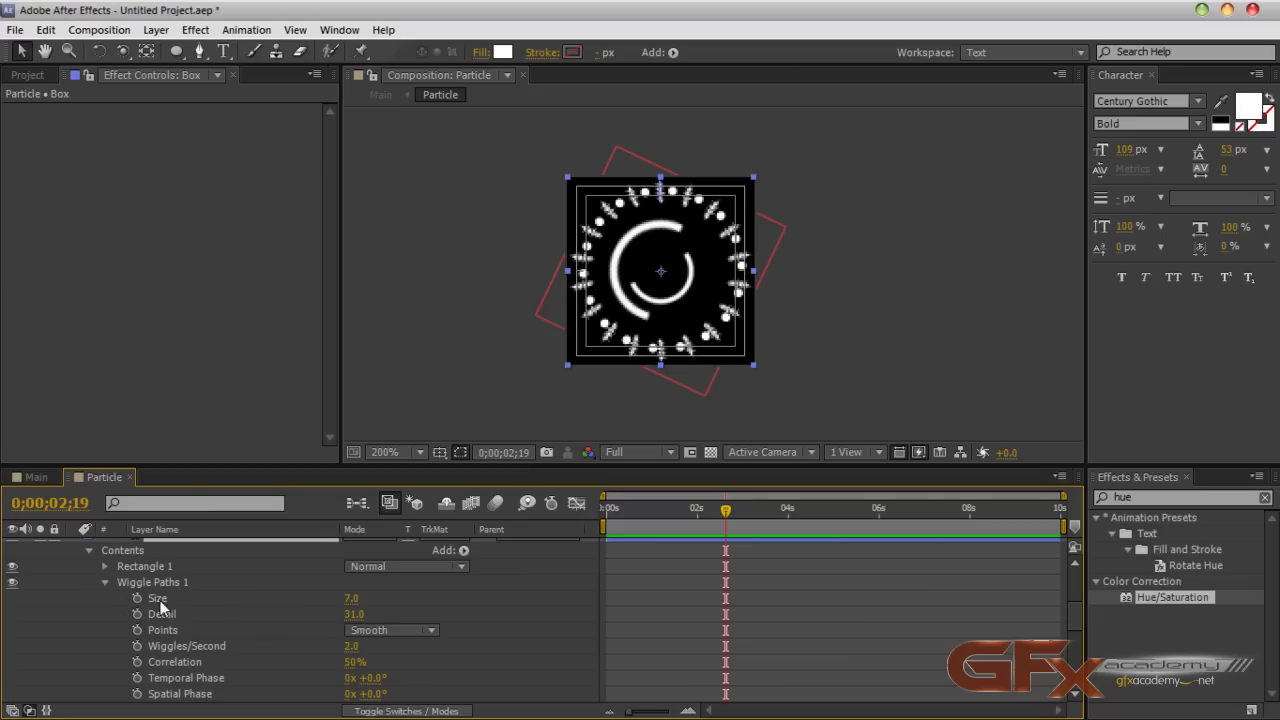
left_click(352, 598)
type("0")
key("Return")
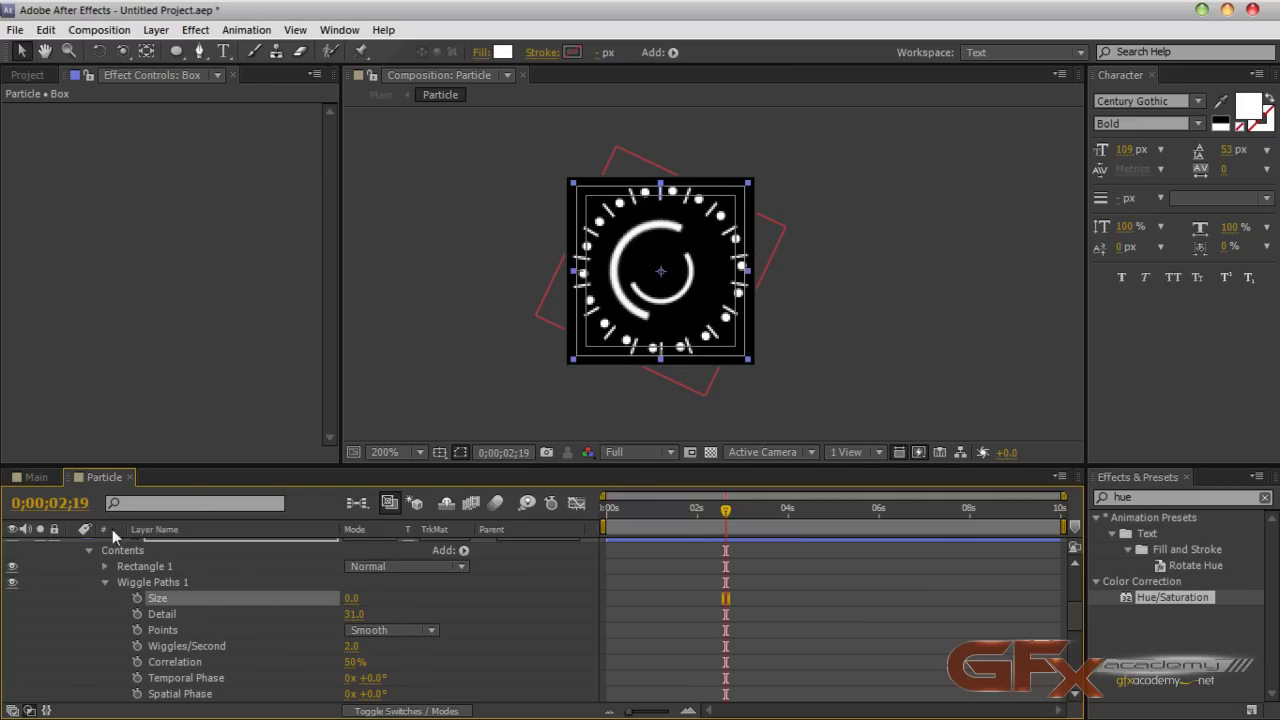
left_click(33, 477)
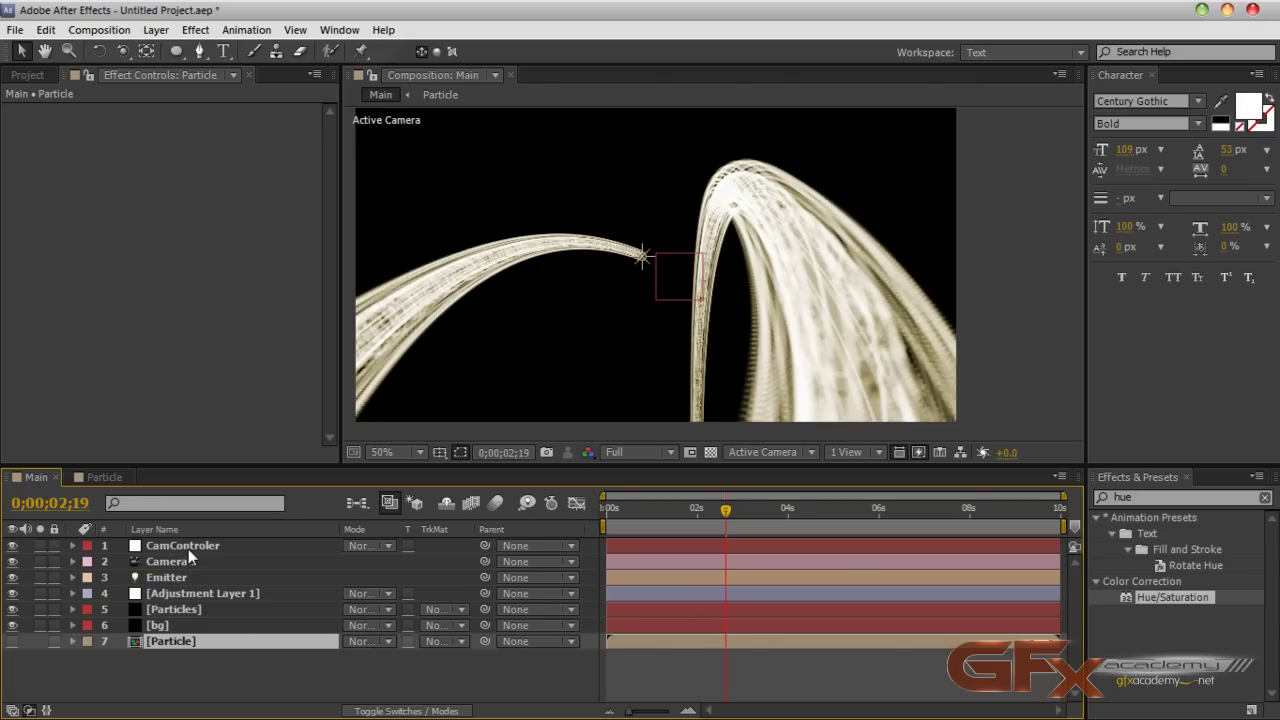
Step: In the Particle composition, set the Box layer's Wiggle Paths Detail to 0 and Size to 1, and return to Main
double_click(172, 641)
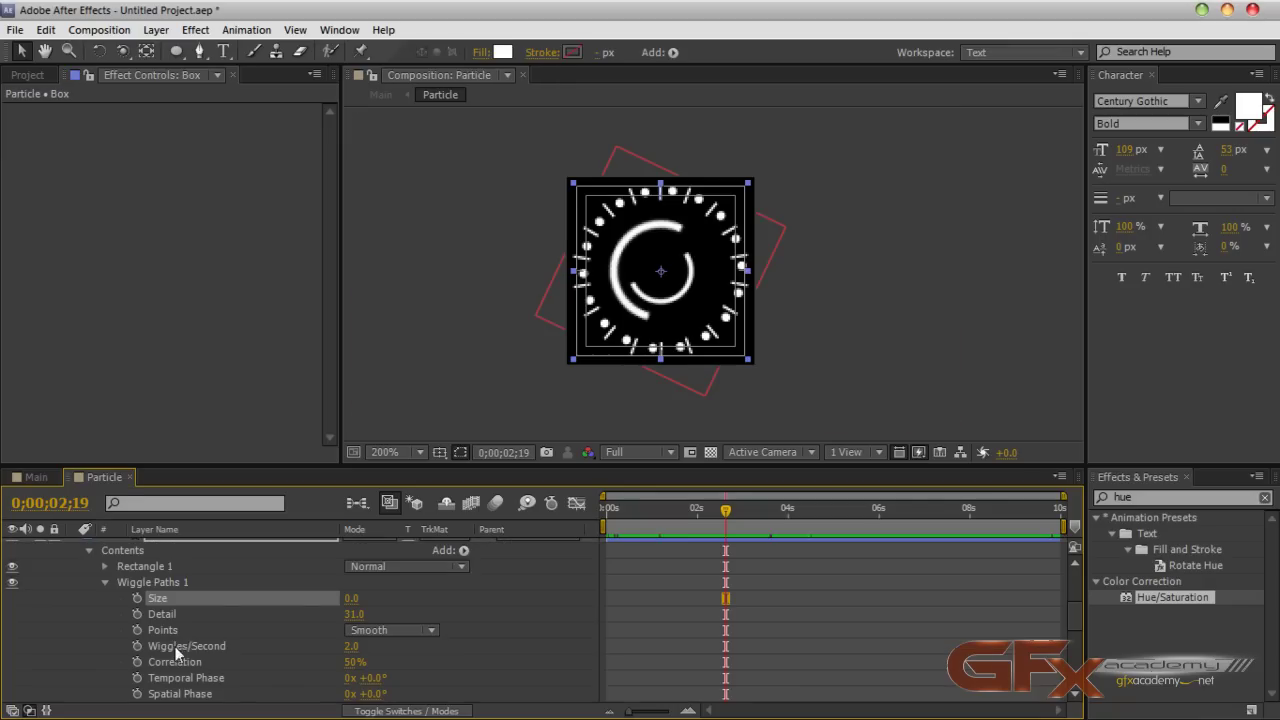
left_click_drag(351, 615, 310, 620)
left_click(351, 598)
type("1")
key("Return")
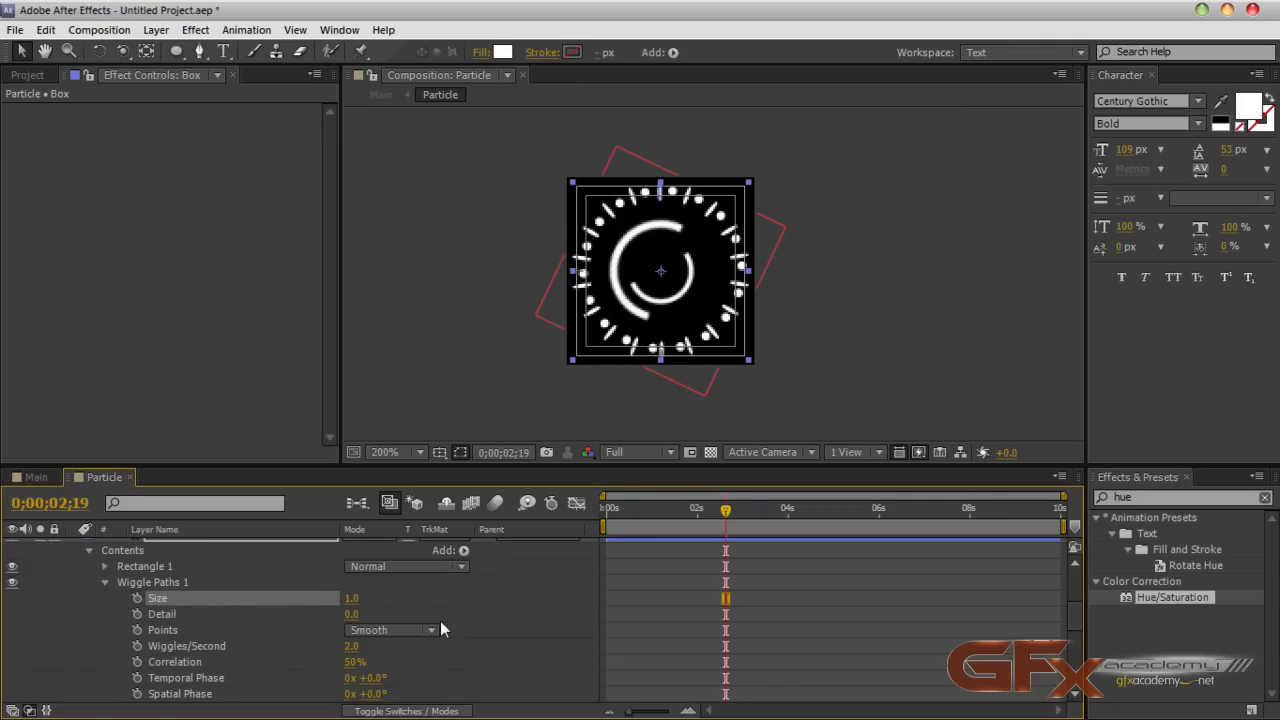
left_click(36, 477)
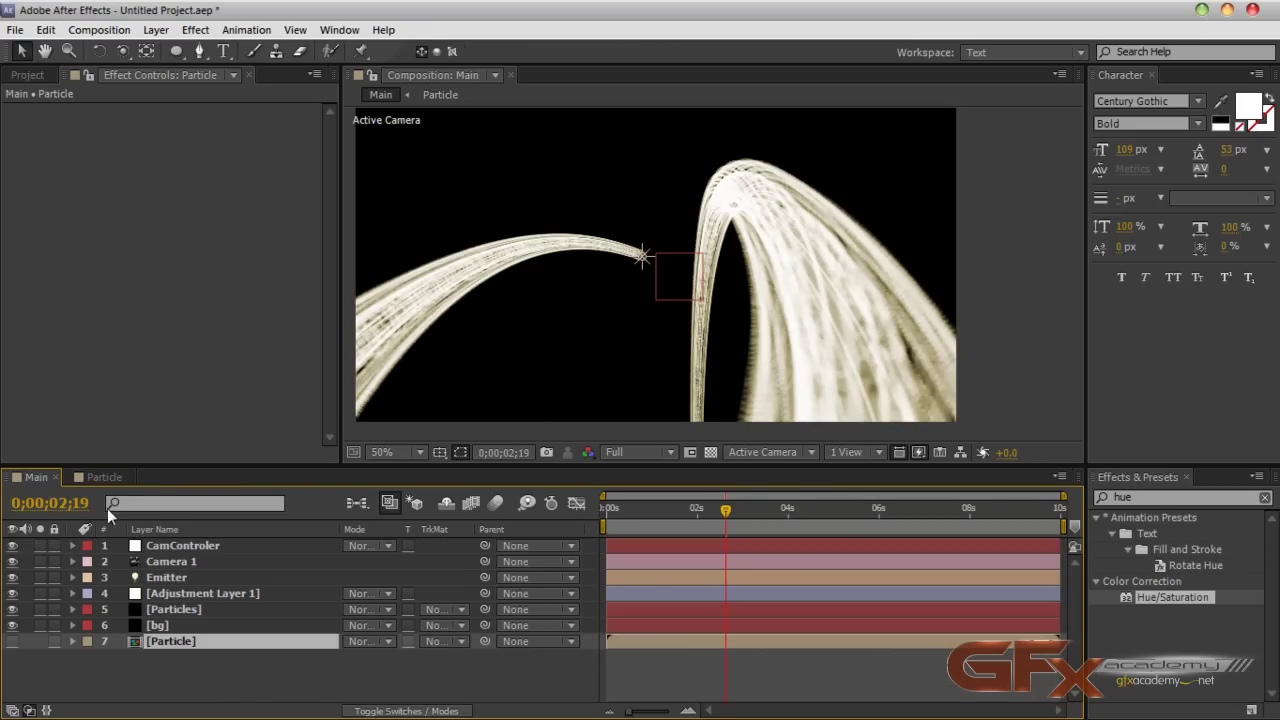
Step: Set the adjustment layer's Colorize Hue to 37° and Colorize Saturation to 93
left_click(198, 594)
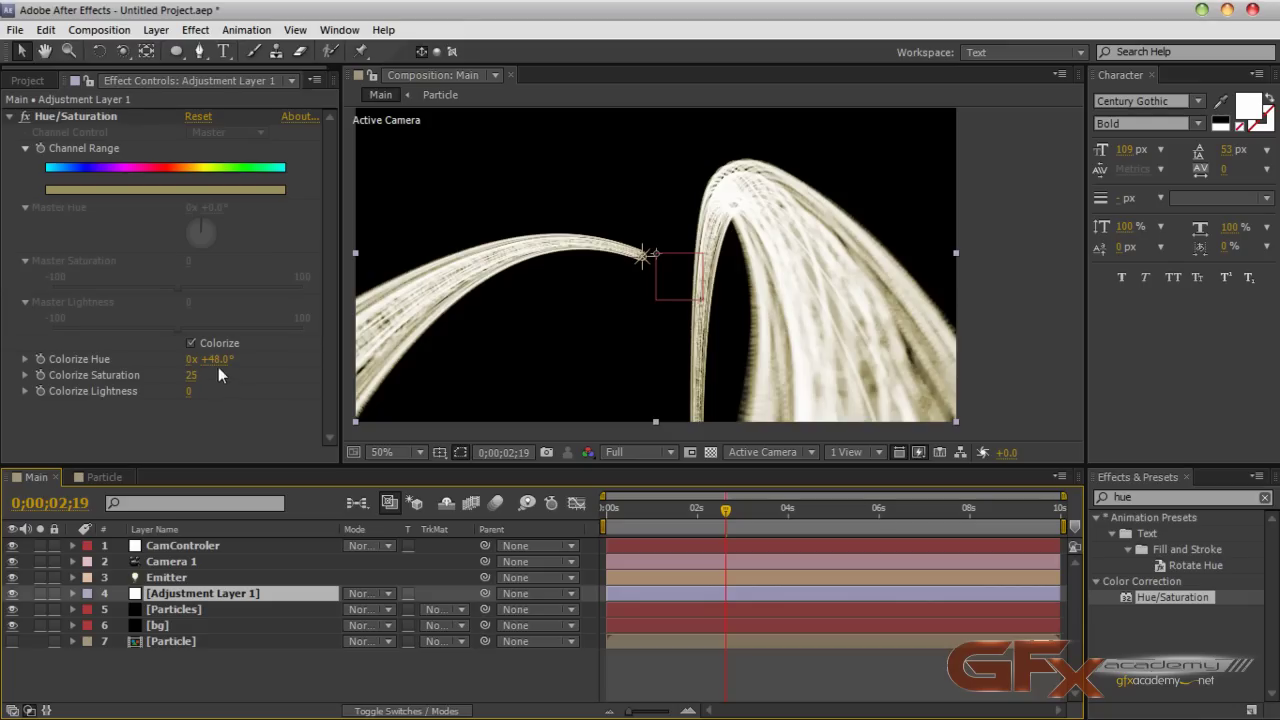
left_click_drag(191, 376, 231, 383)
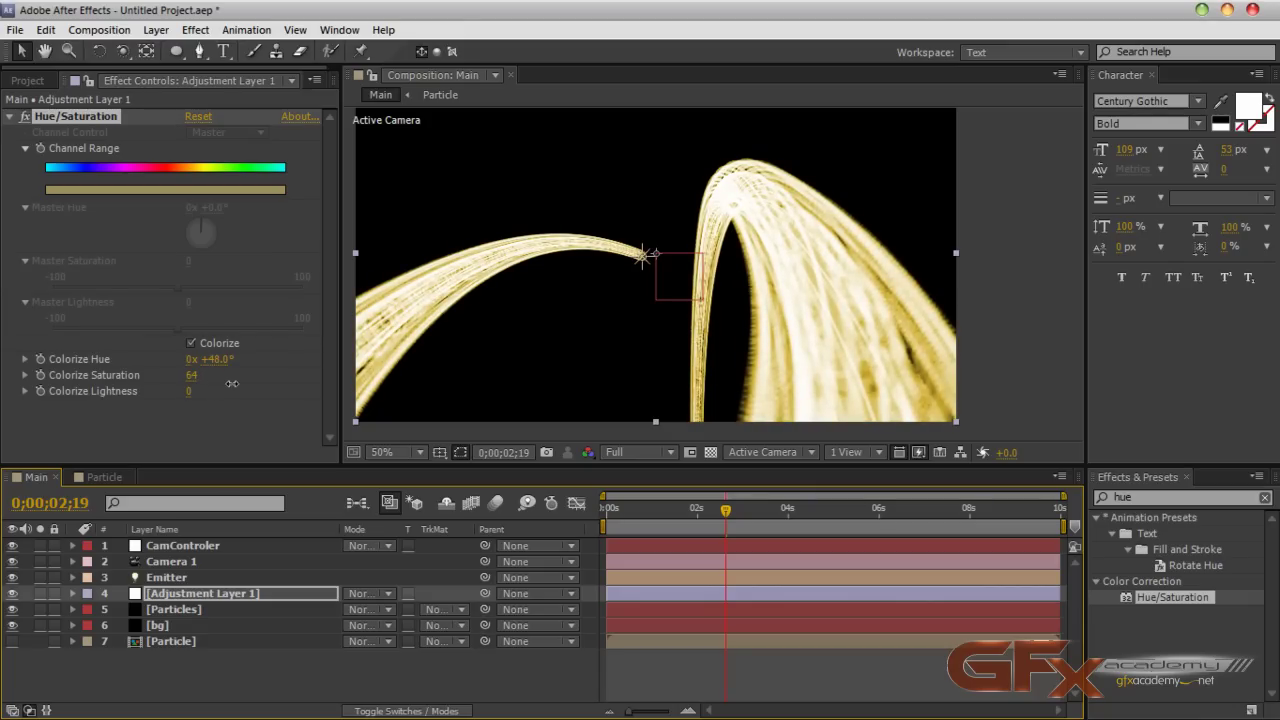
left_click(218, 361)
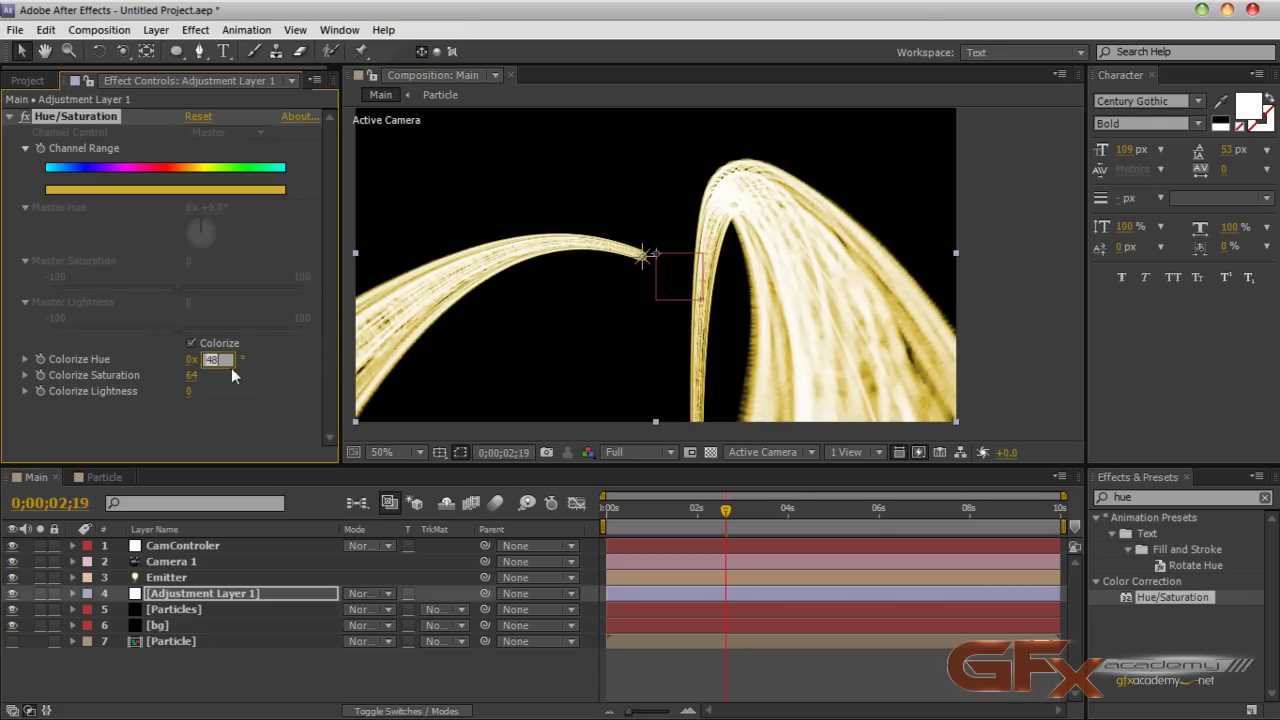
type("737")
key("Return")
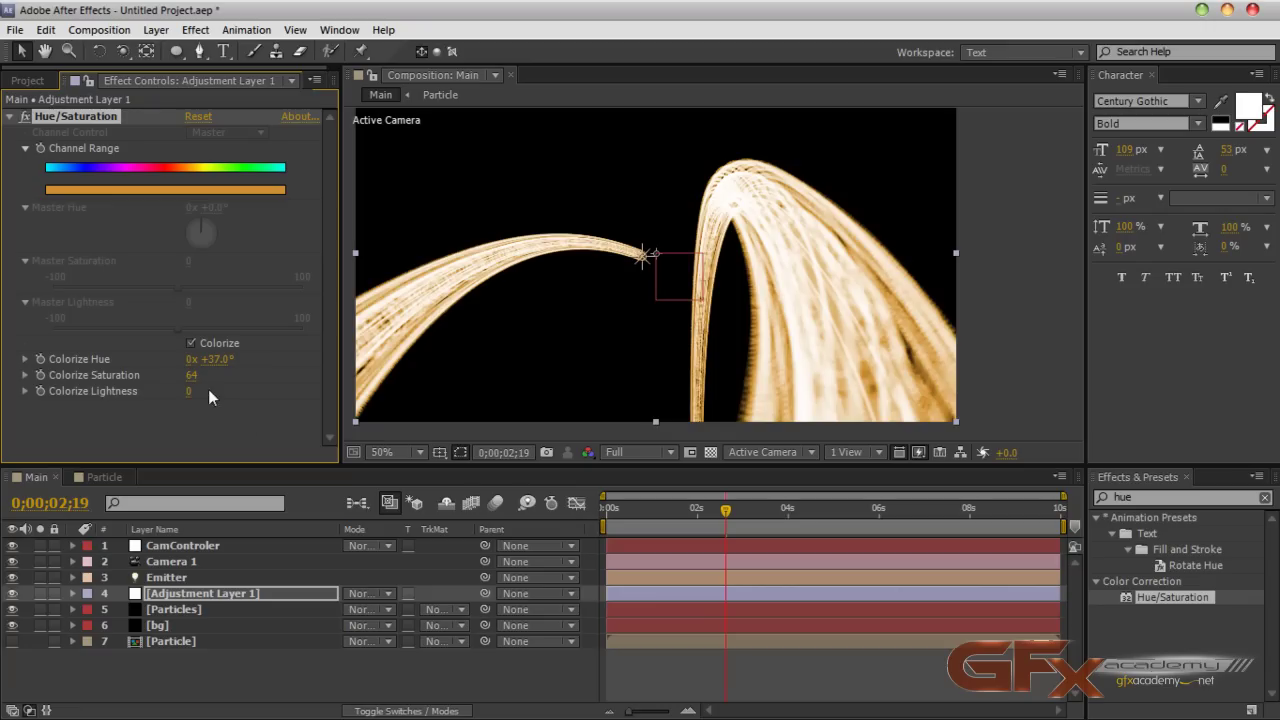
left_click_drag(189, 377, 237, 390)
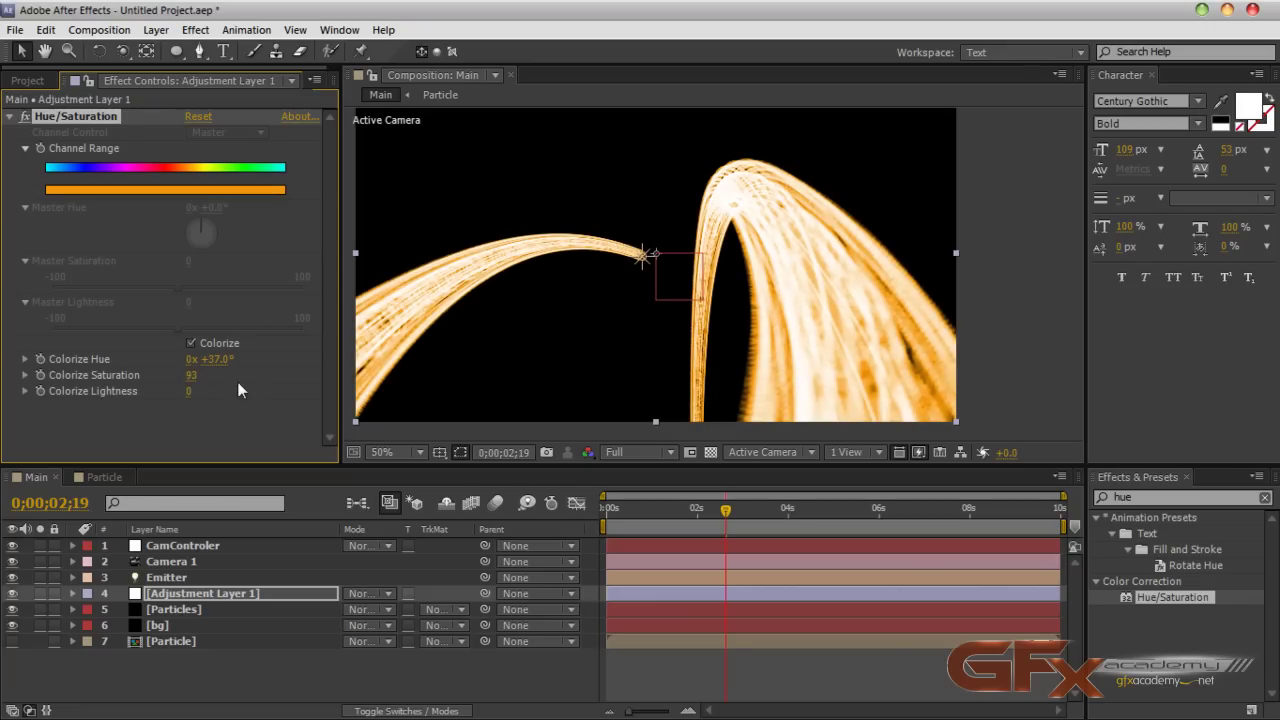
Step: Set the particle Opacity of the Particles layer's Particular effect to 10
left_click(175, 611)
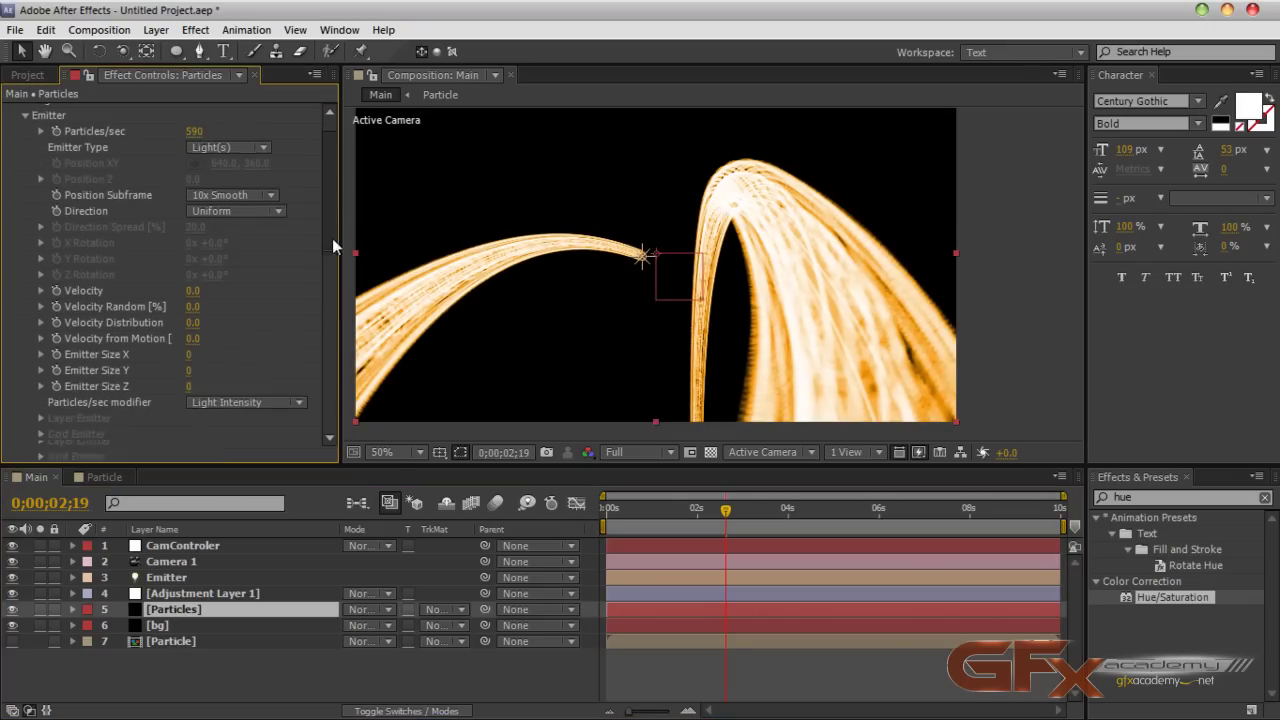
left_click_drag(332, 238, 332, 352)
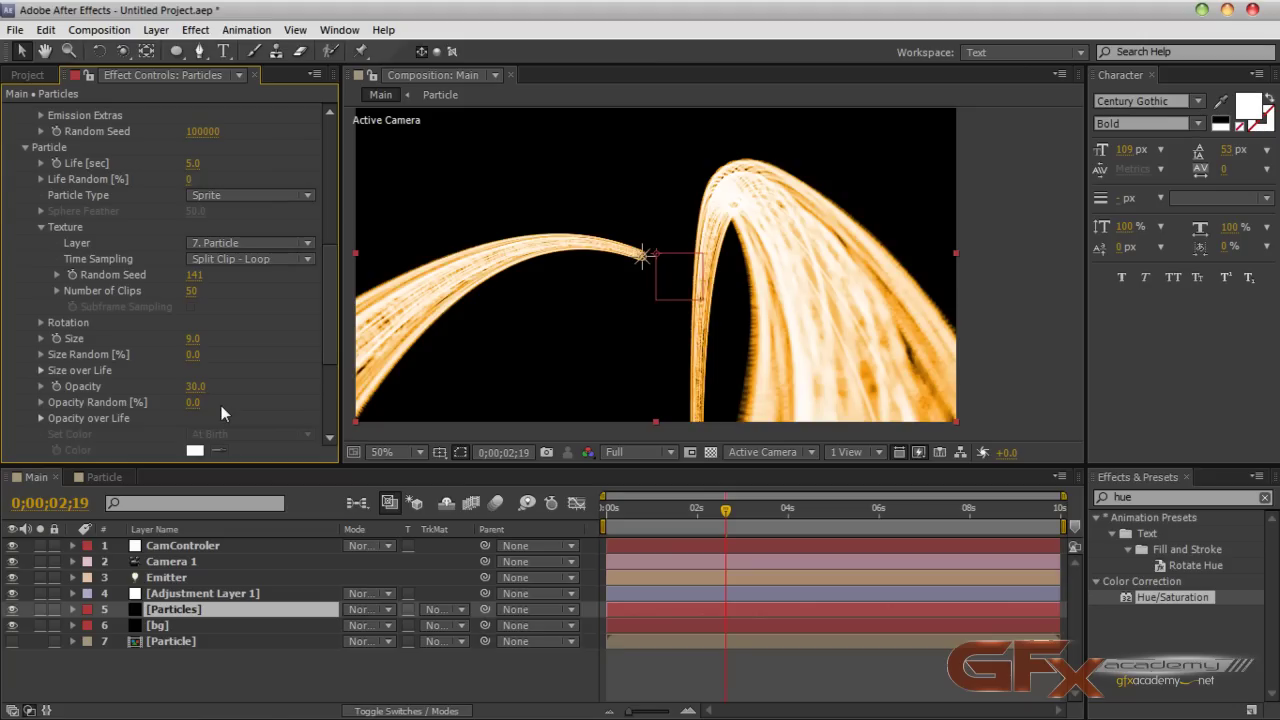
left_click(196, 387)
type("10")
key("Return")
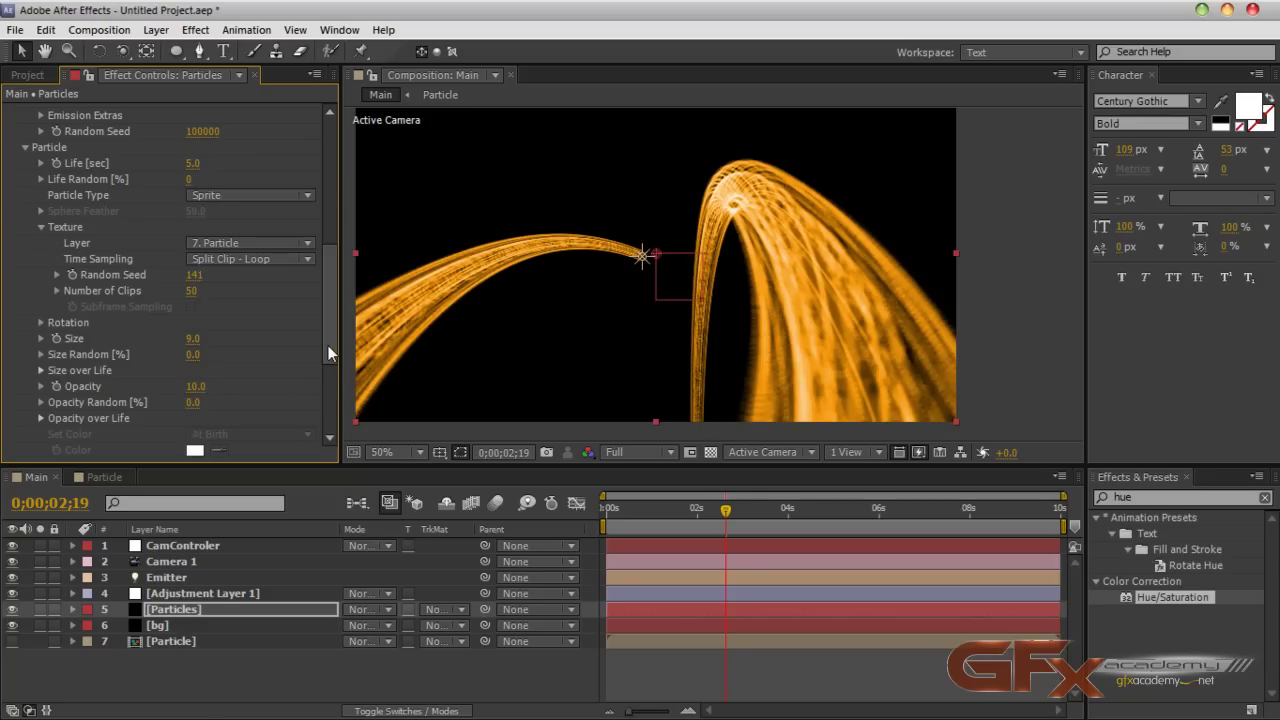
left_click(235, 593)
key("BackSpace")
key("BackSpace")
key("BackSpace")
type("g")
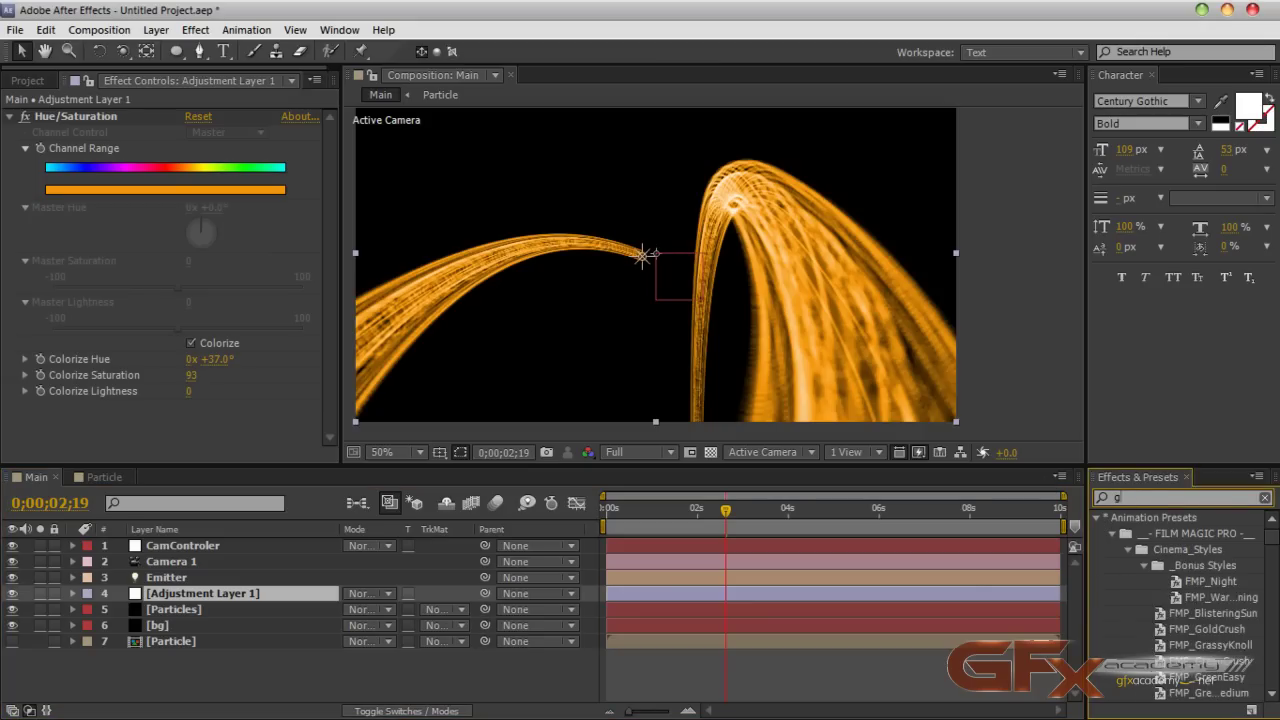
type("lo")
key("BackSpace")
key("BackSpace")
key("BackSpace")
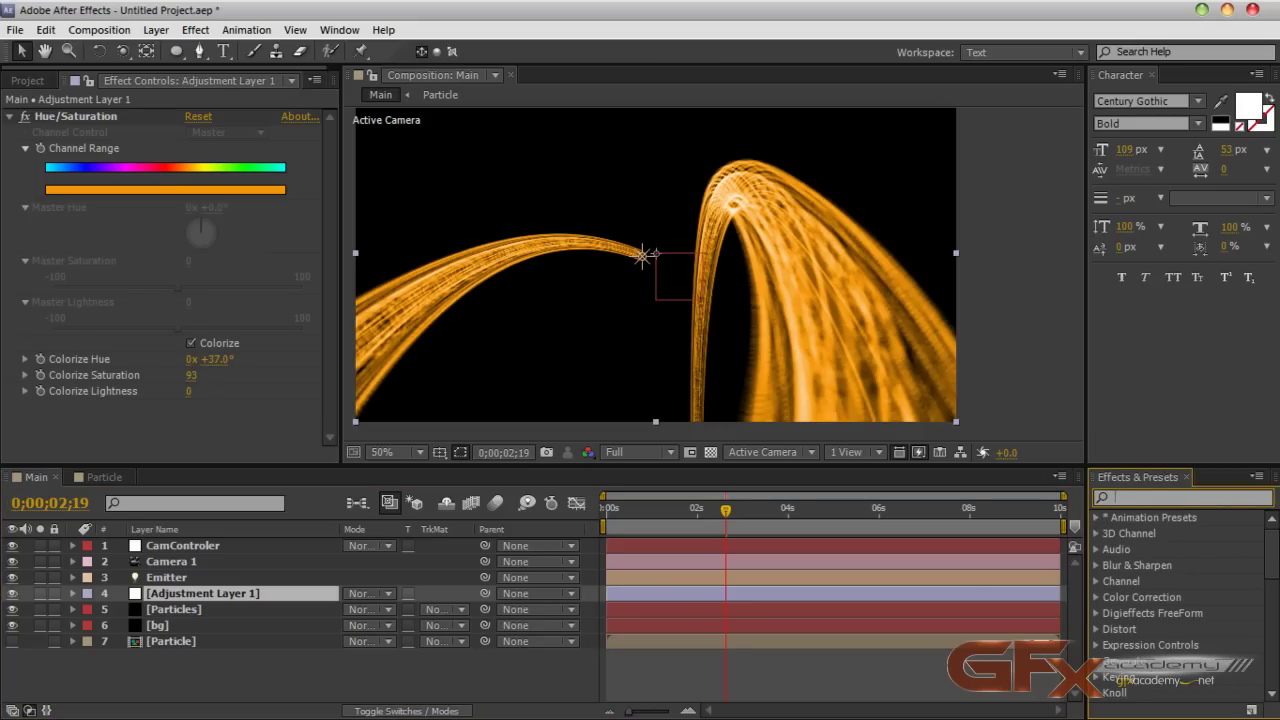
Step: Search the effects for "light b" and apply CC Light Burst 2.5 to the adjustment layer
type("light")
left_click_drag(1270, 545, 1270, 672)
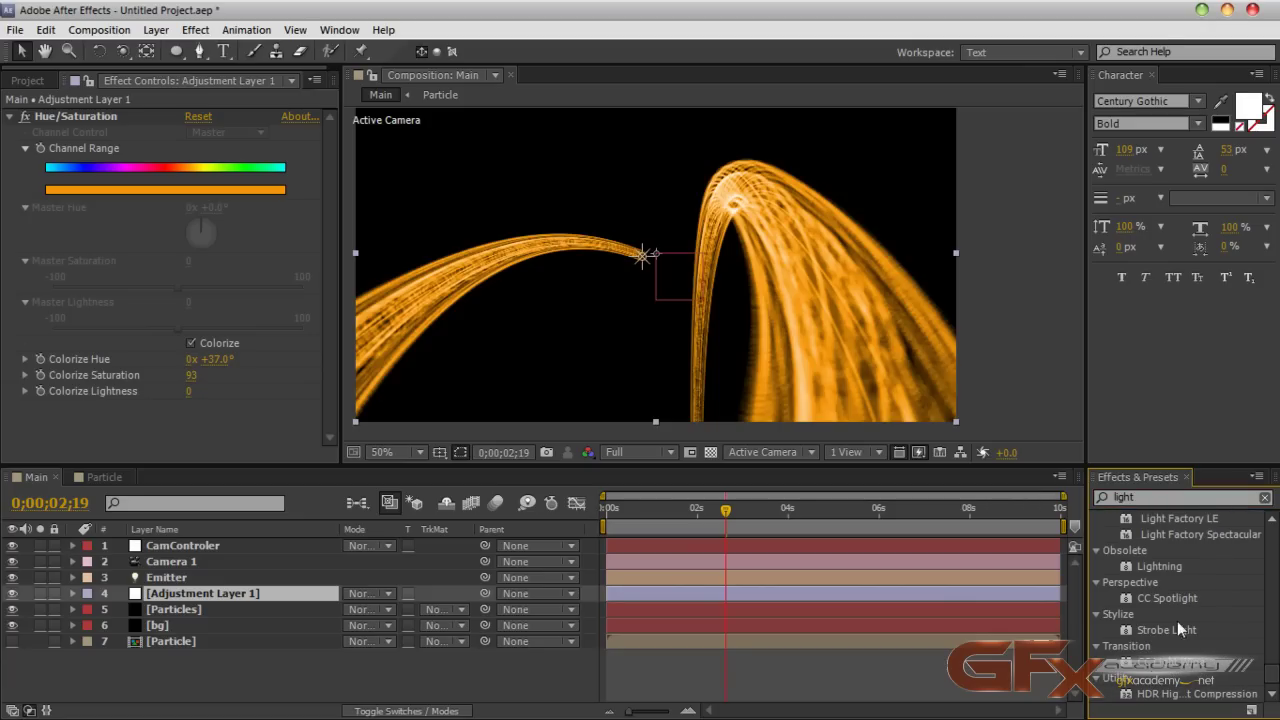
left_click(1163, 497)
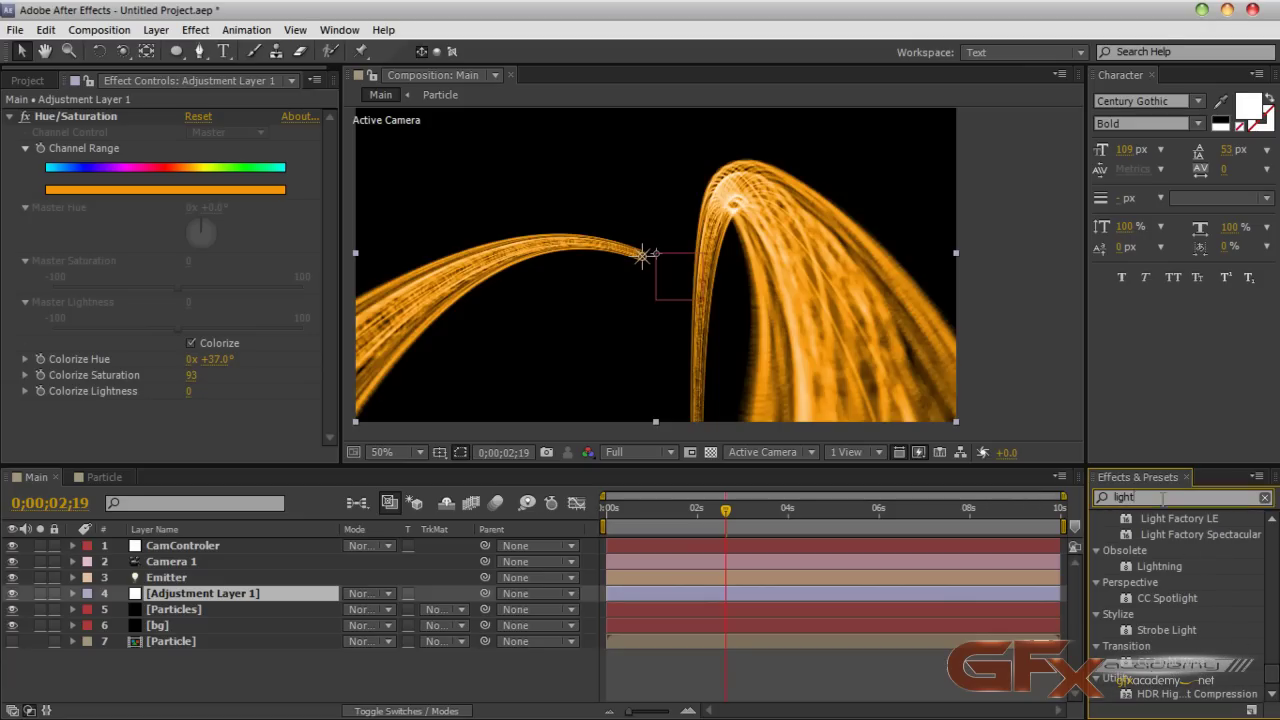
type("b")
left_click_drag(1201, 536, 164, 594)
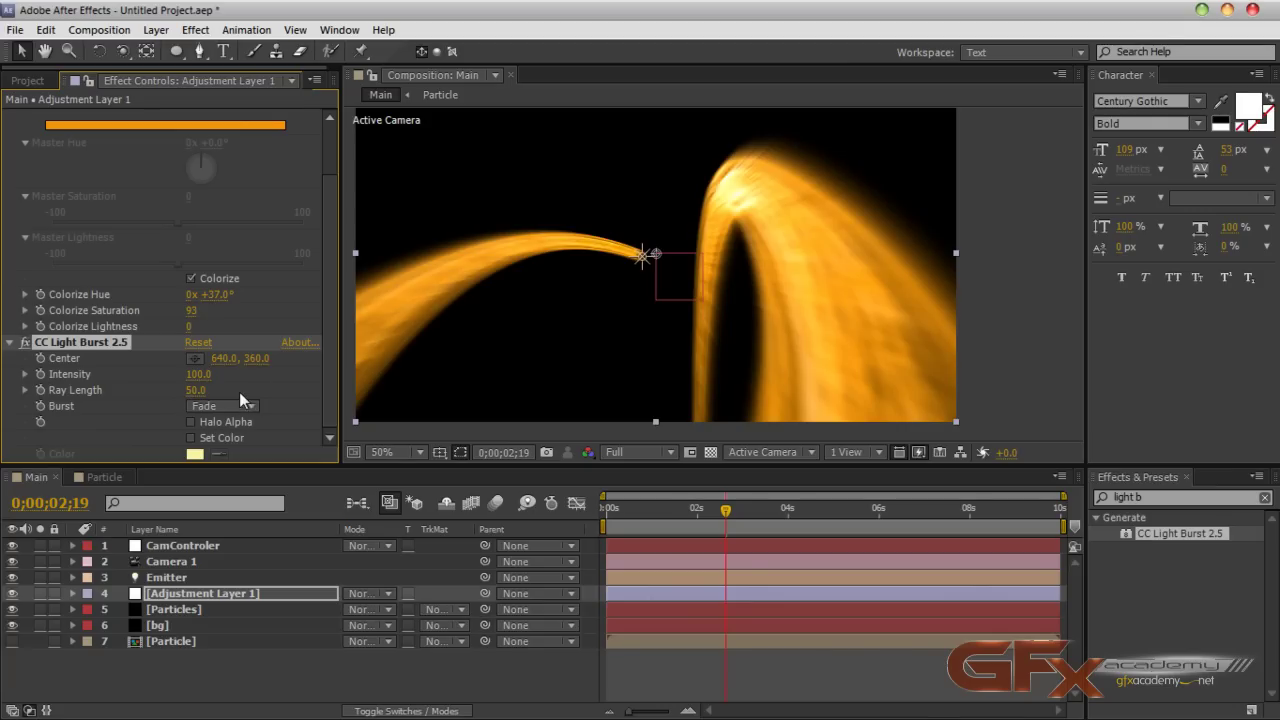
Step: Set CC Light Burst 2.5 to Intensity 930, Ray Length 3 and Burst Center, and switch the effect off
left_click_drag(195, 390, 269, 379)
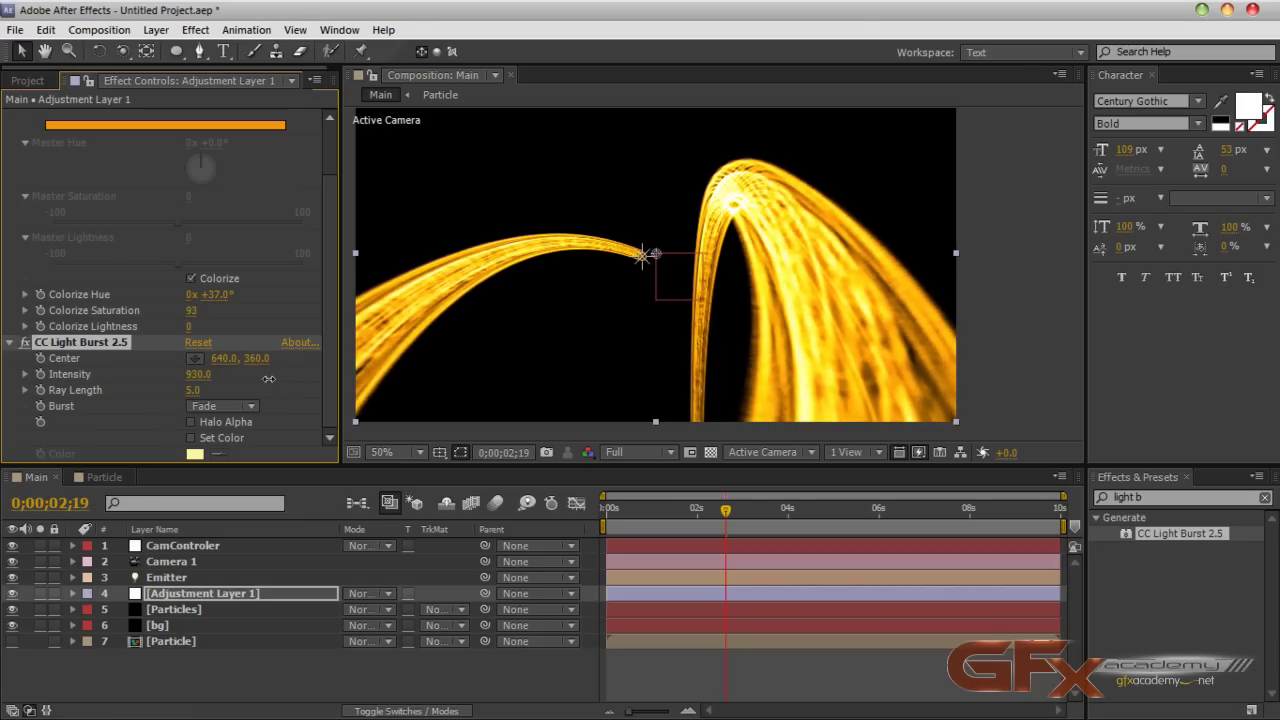
left_click_drag(190, 391, 188, 391)
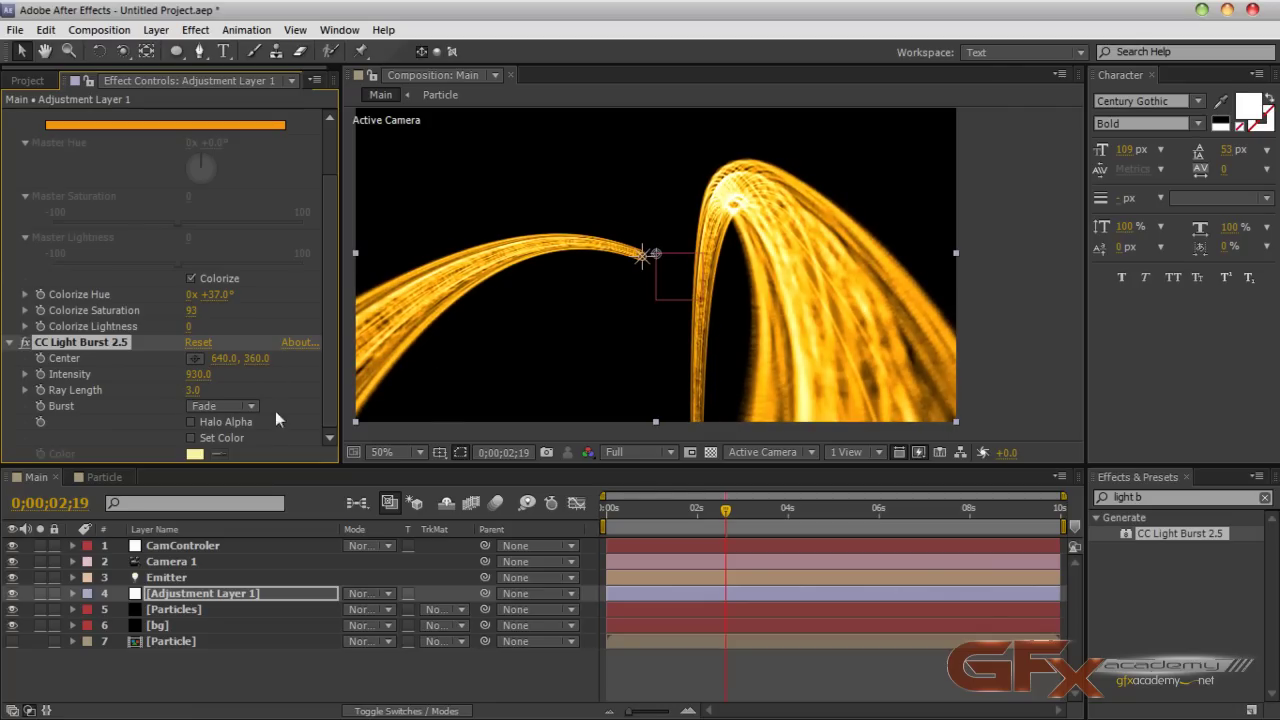
left_click(237, 407)
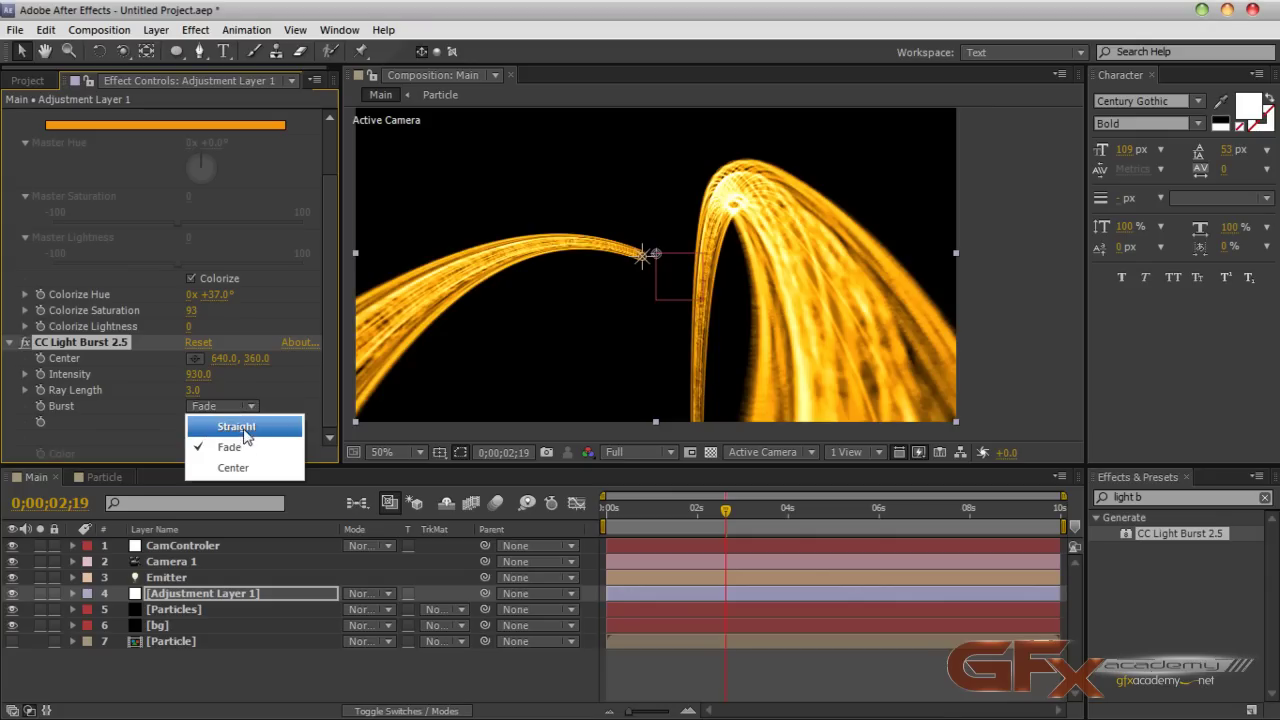
left_click(243, 424)
left_click(237, 407)
left_click(225, 463)
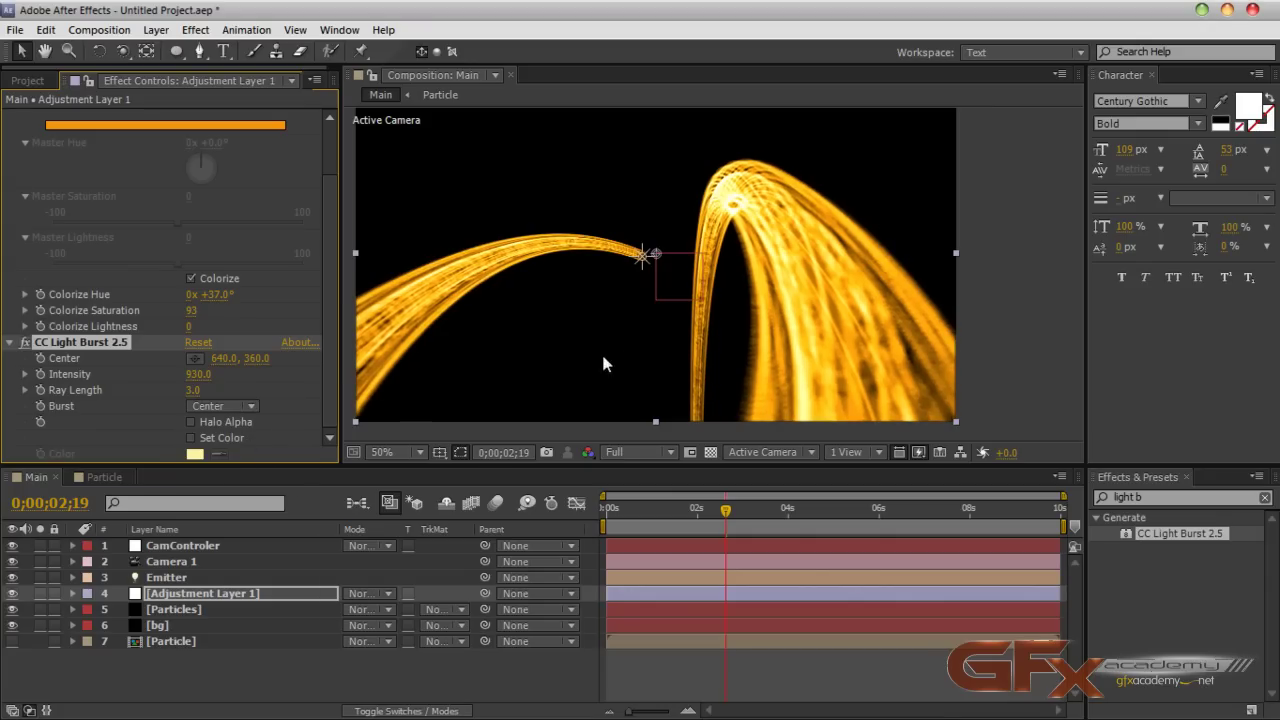
left_click(25, 342)
Step: Search the effects for "glow", and try Starglow on the adjustment layer before removing it
left_click(1185, 497)
type("glow")
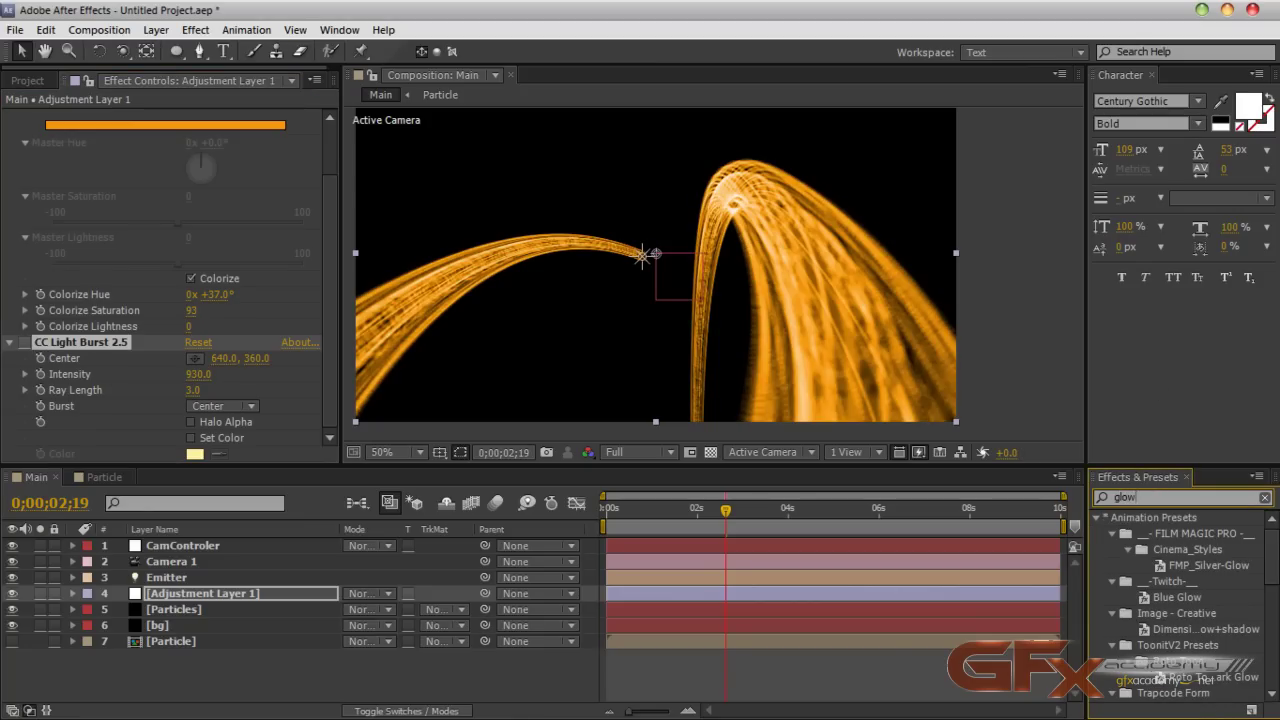
scroll(1260, 575, "down", 5)
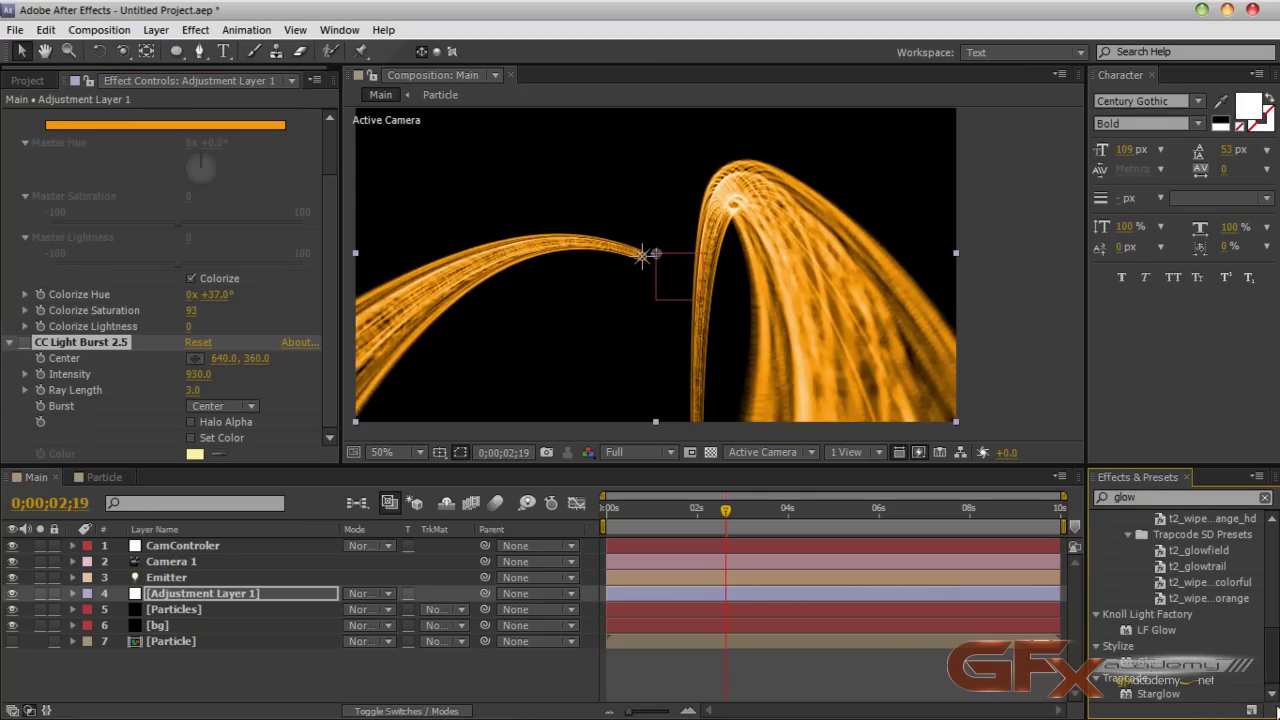
left_click_drag(1155, 693, 170, 598)
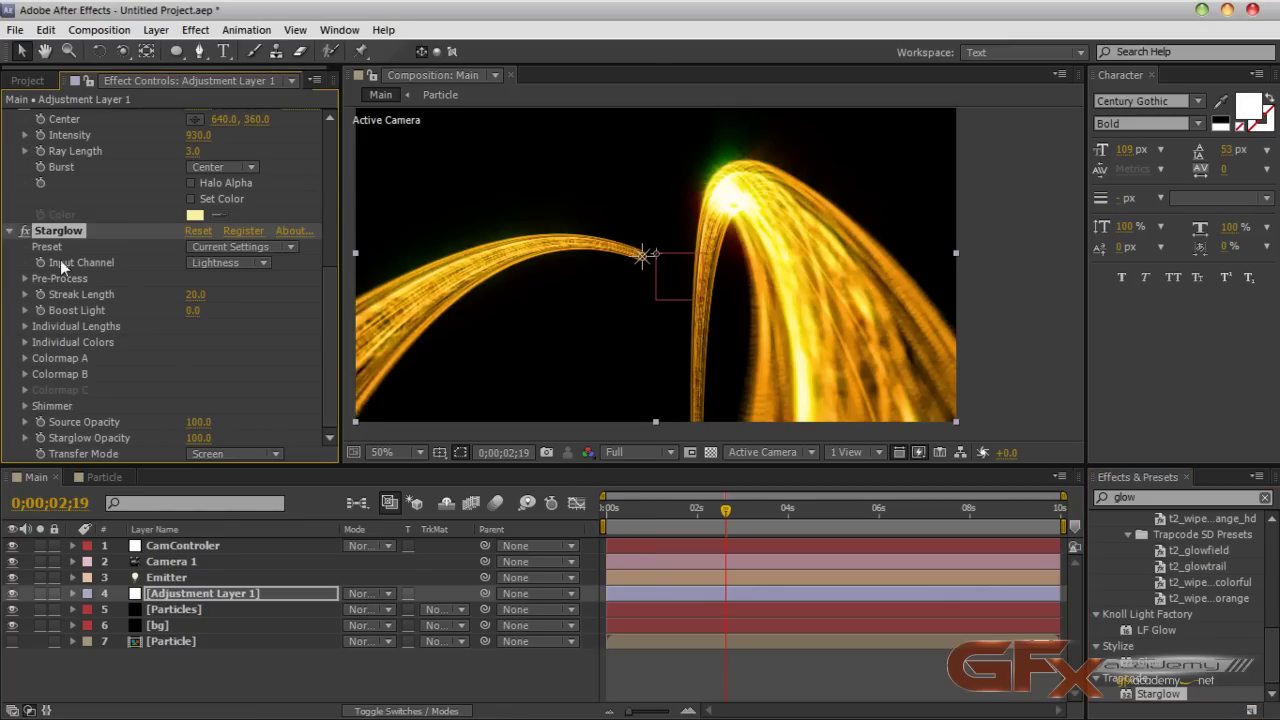
key("Delete")
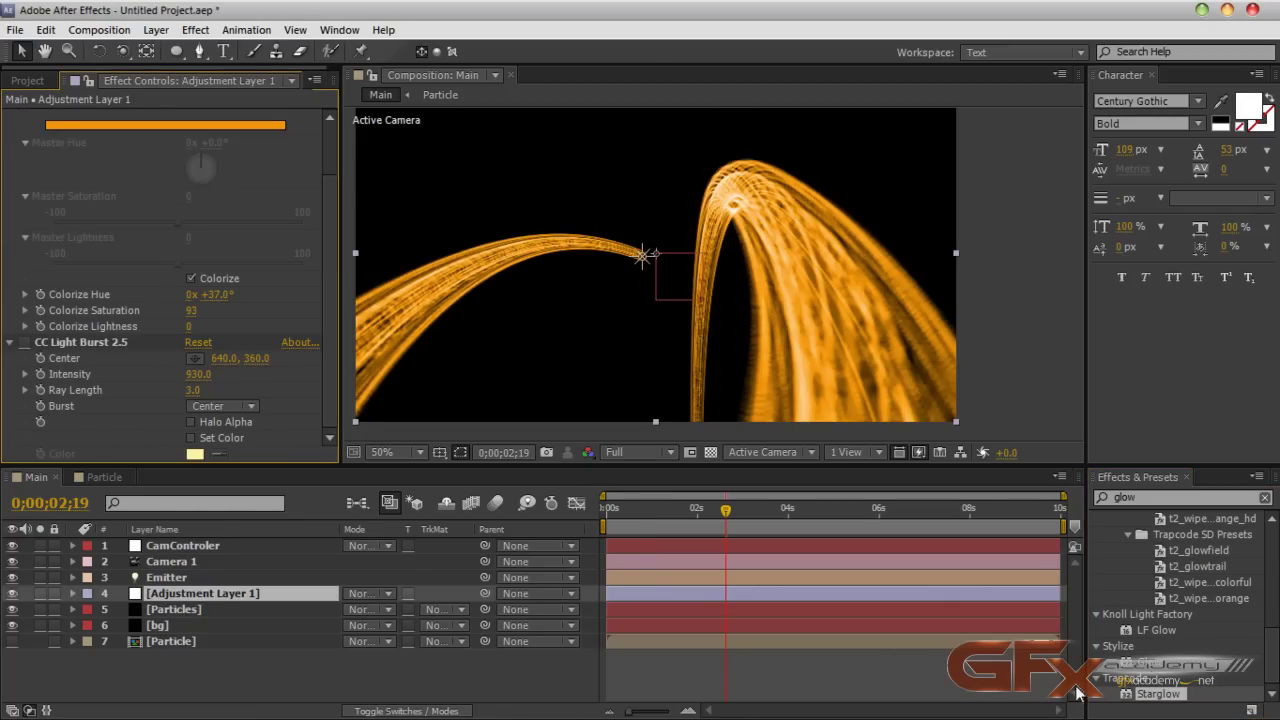
Step: Apply Glow to the adjustment layer with Glow Threshold 76.1% and Glow Radius 44, and preview Main from the start
left_click_drag(1148, 664, 193, 598)
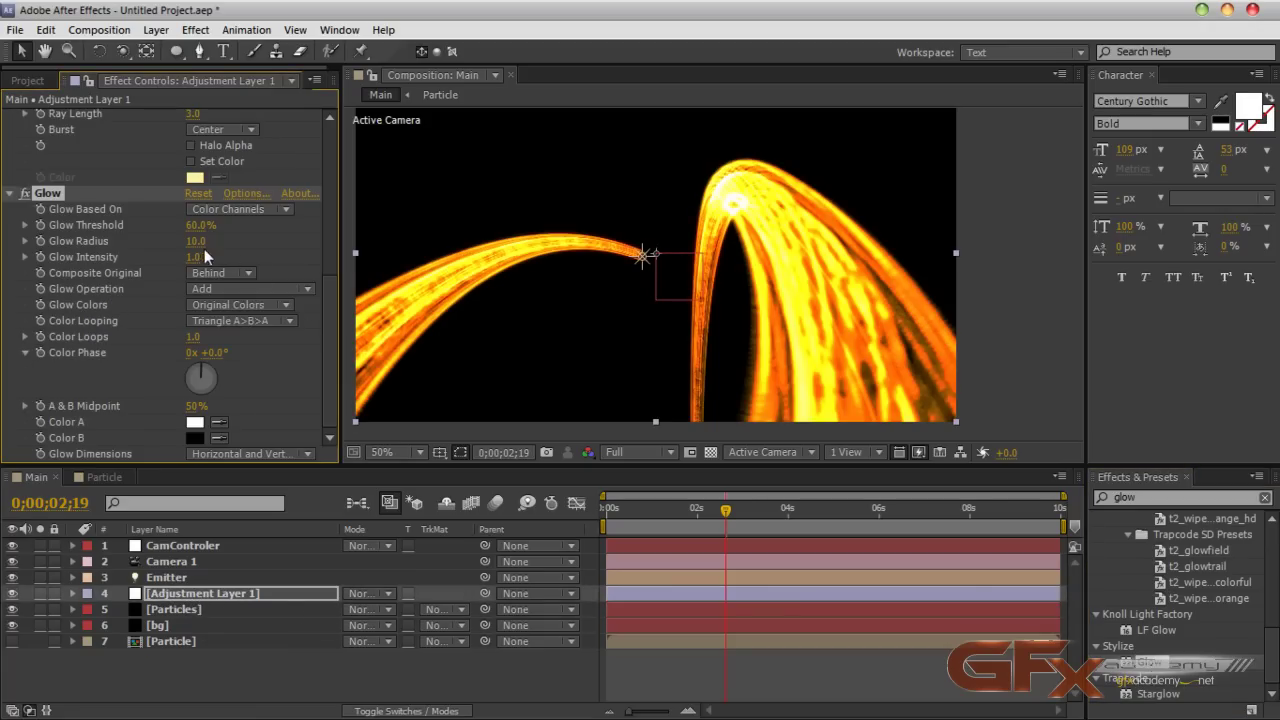
left_click_drag(198, 225, 228, 247)
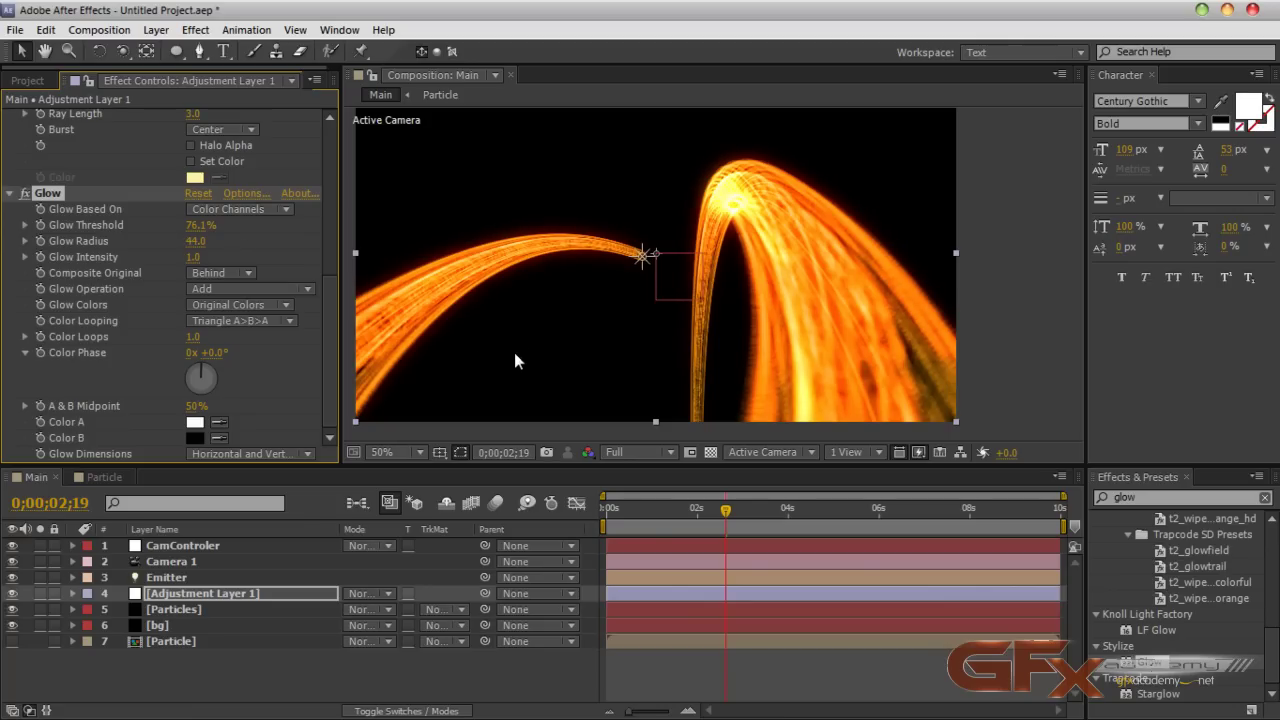
left_click_drag(613, 517, 579, 507)
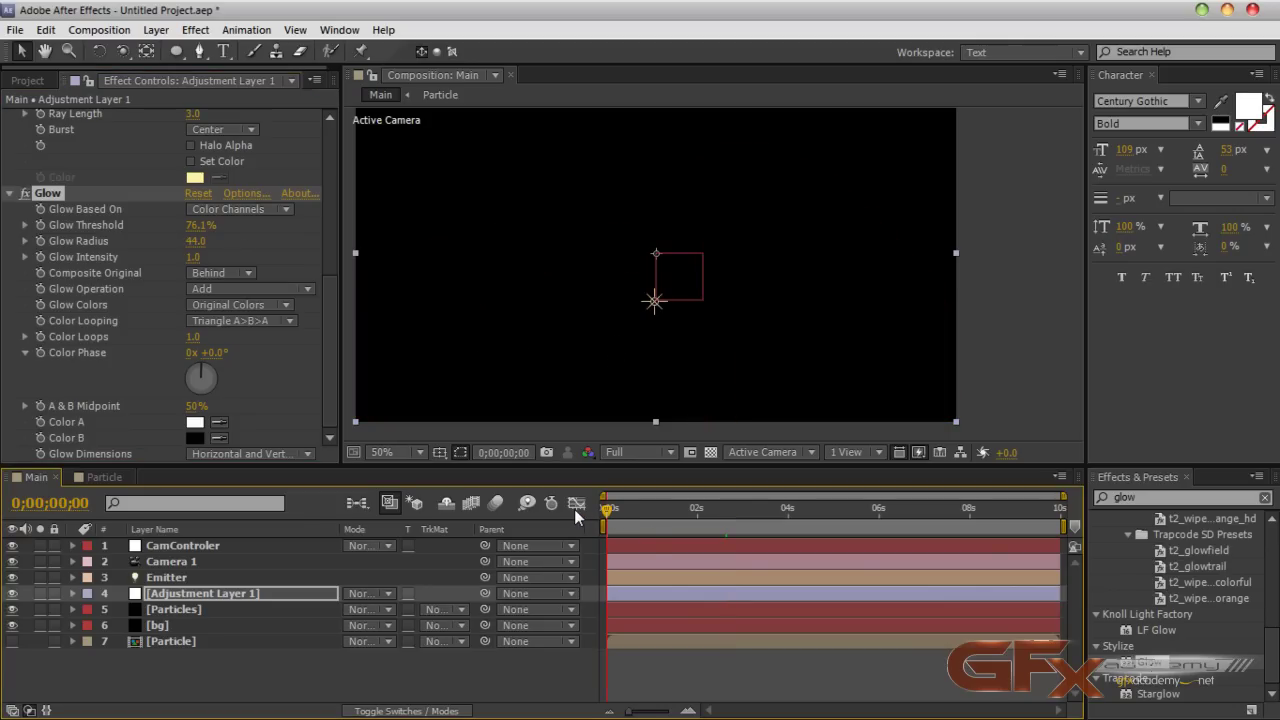
key("KP_0")
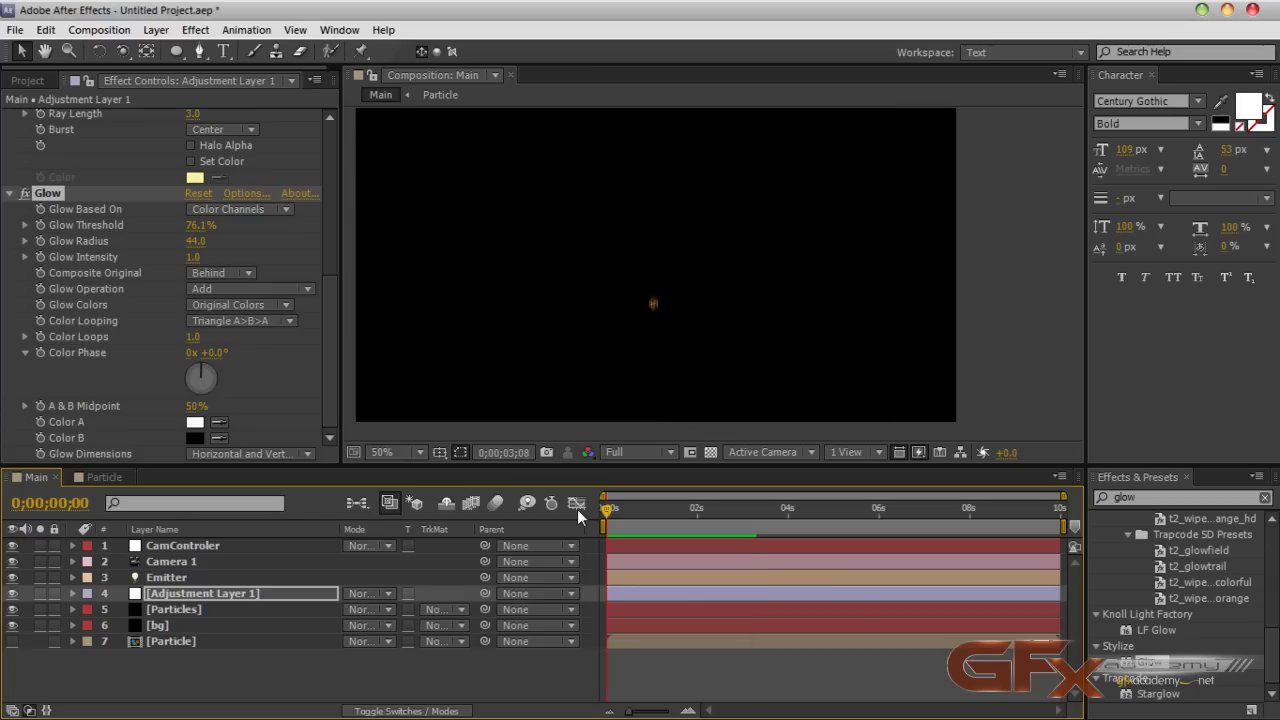
key("space")
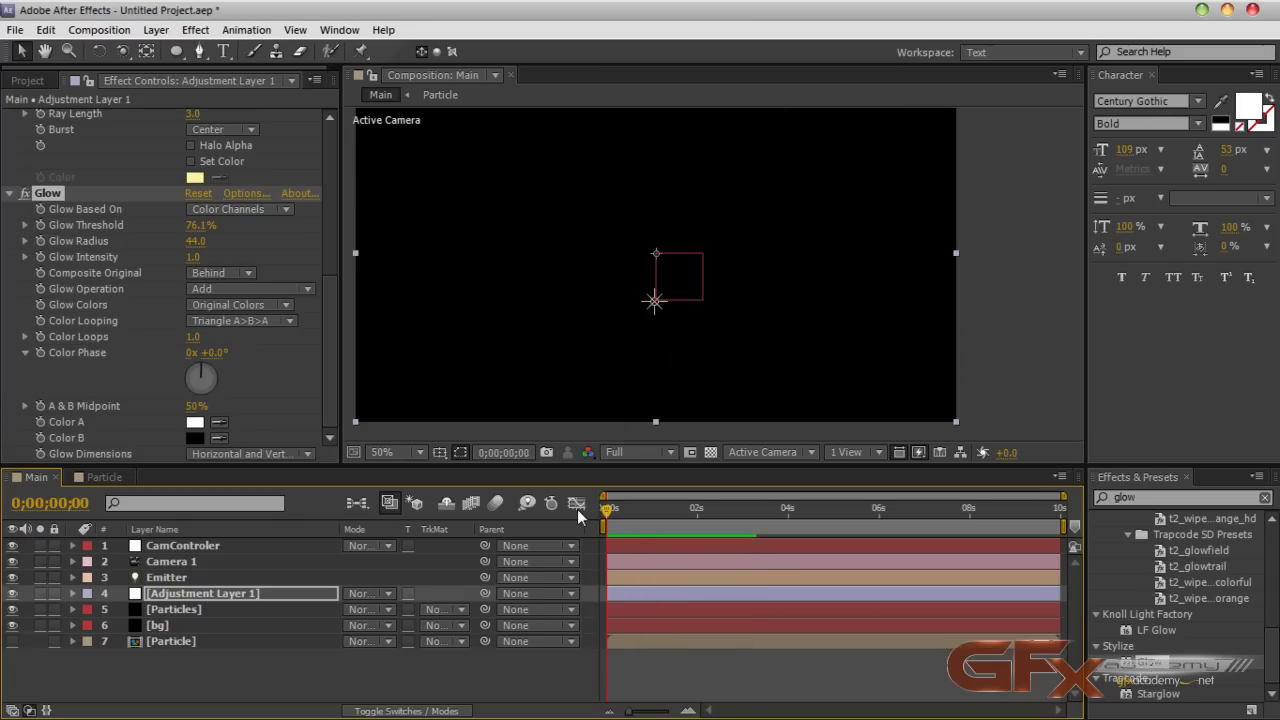
Step: At 0;00;02;22, set Particles/sec to 700 in the Particles layer's Particular effect
mouse_move(609, 512)
left_mouse_down()
mouse_move(758, 532)
mouse_move(732, 536)
left_mouse_up()
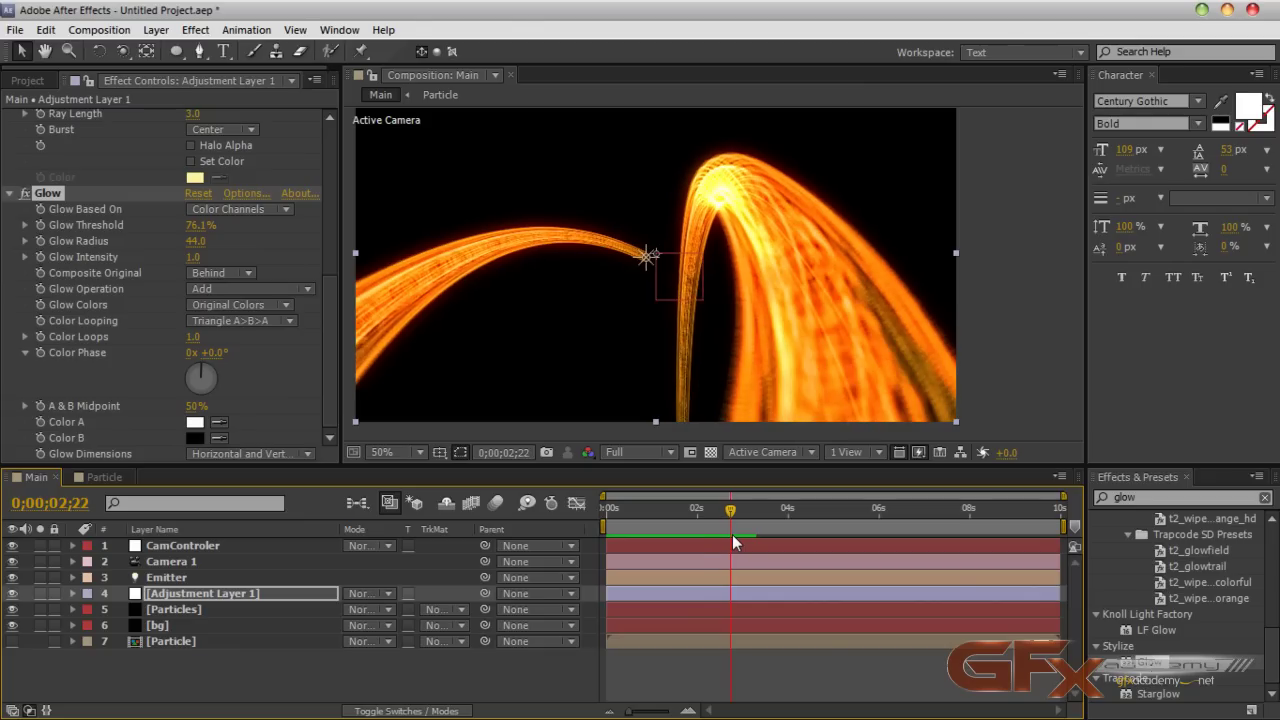
left_click(214, 609)
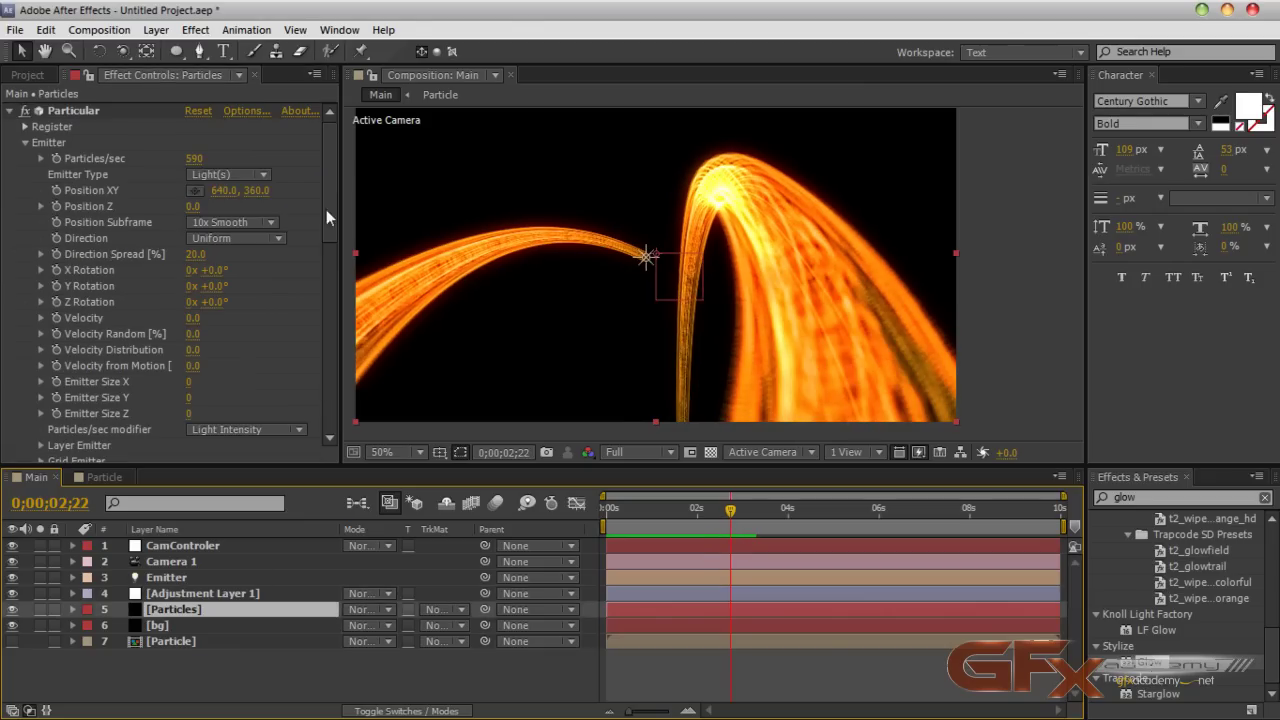
left_click(199, 159)
type("700")
key("Return")
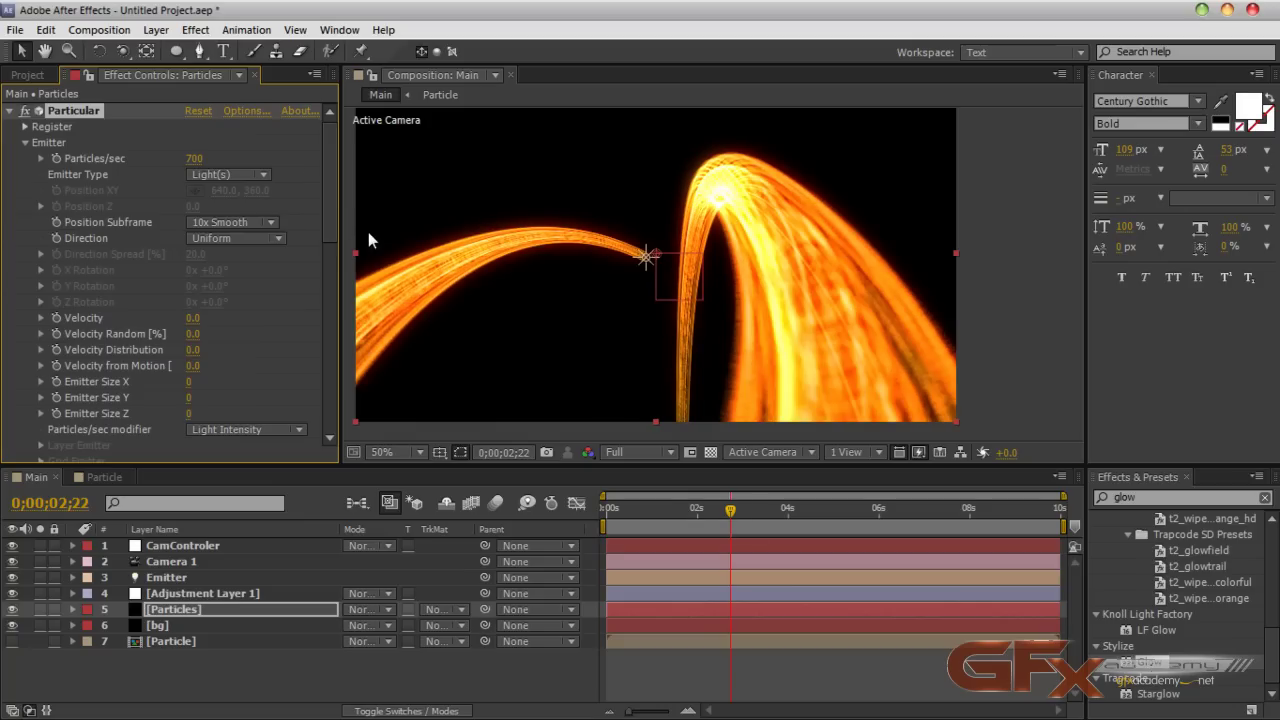
Step: In the Particle composition, delete Wiggle Paths 1 from the Box layer and collapse all layers' properties
double_click(164, 641)
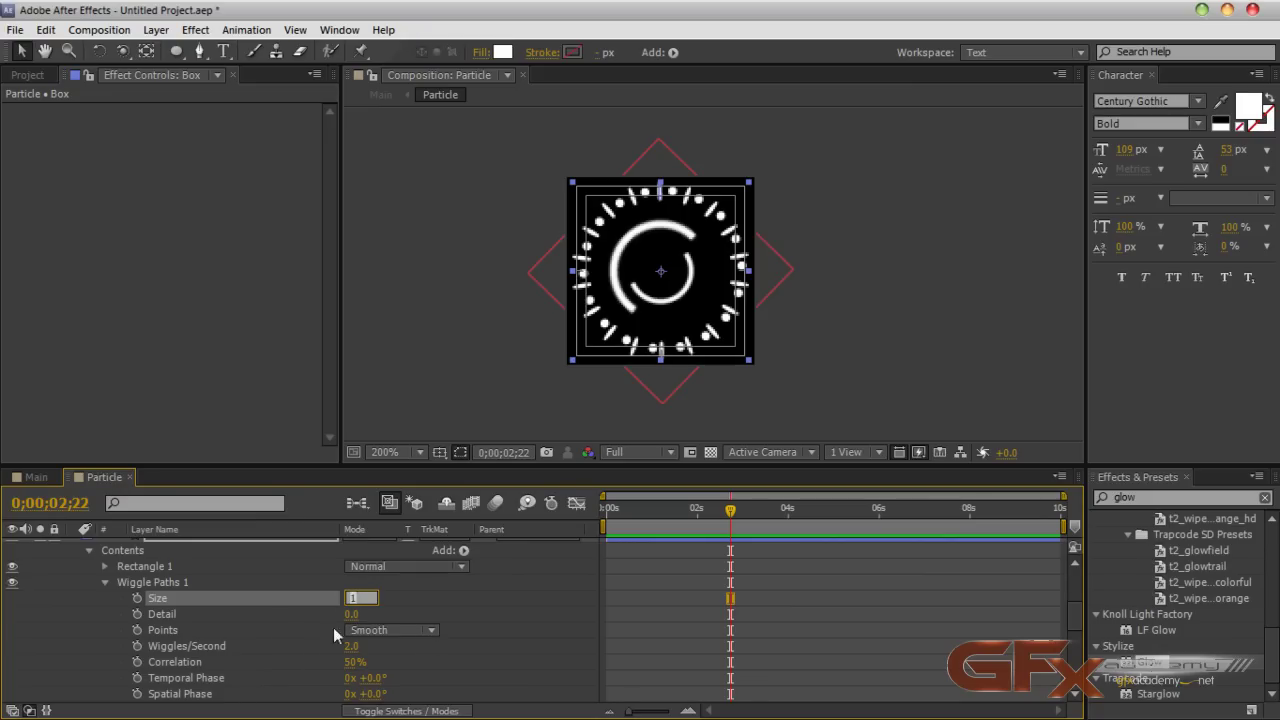
left_click(175, 585)
key("Delete")
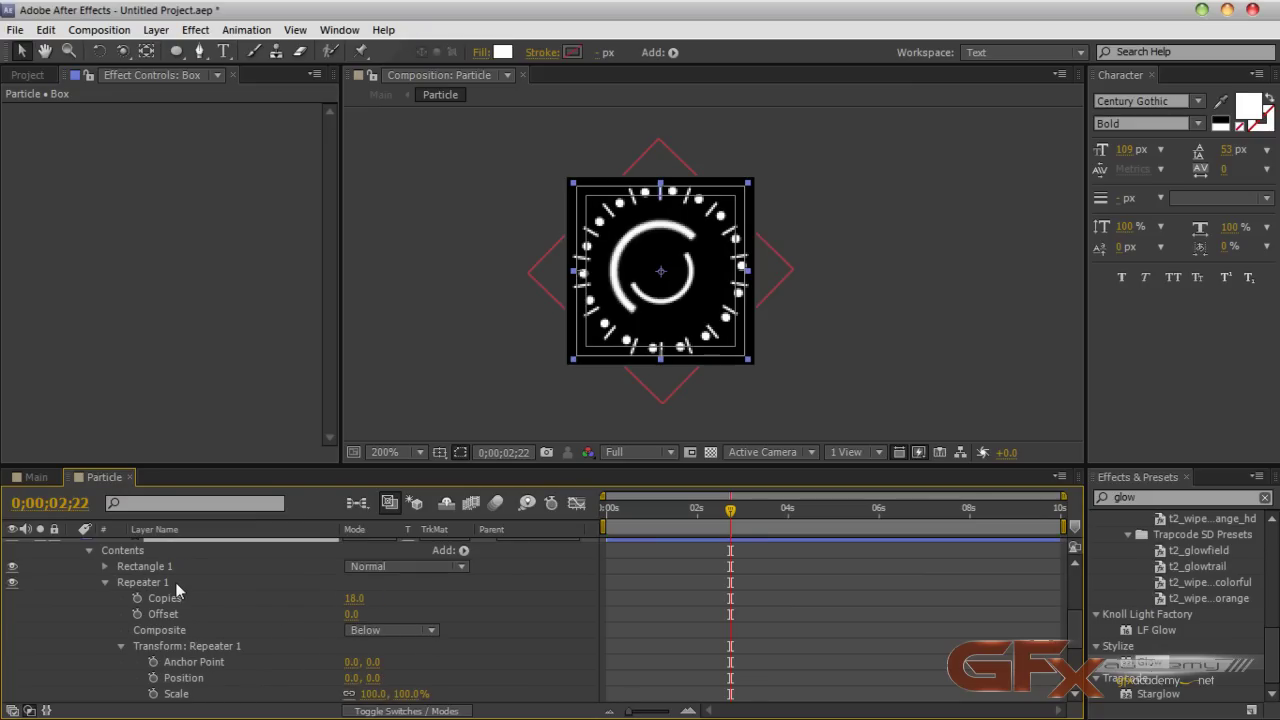
scroll(151, 614, "up", 2)
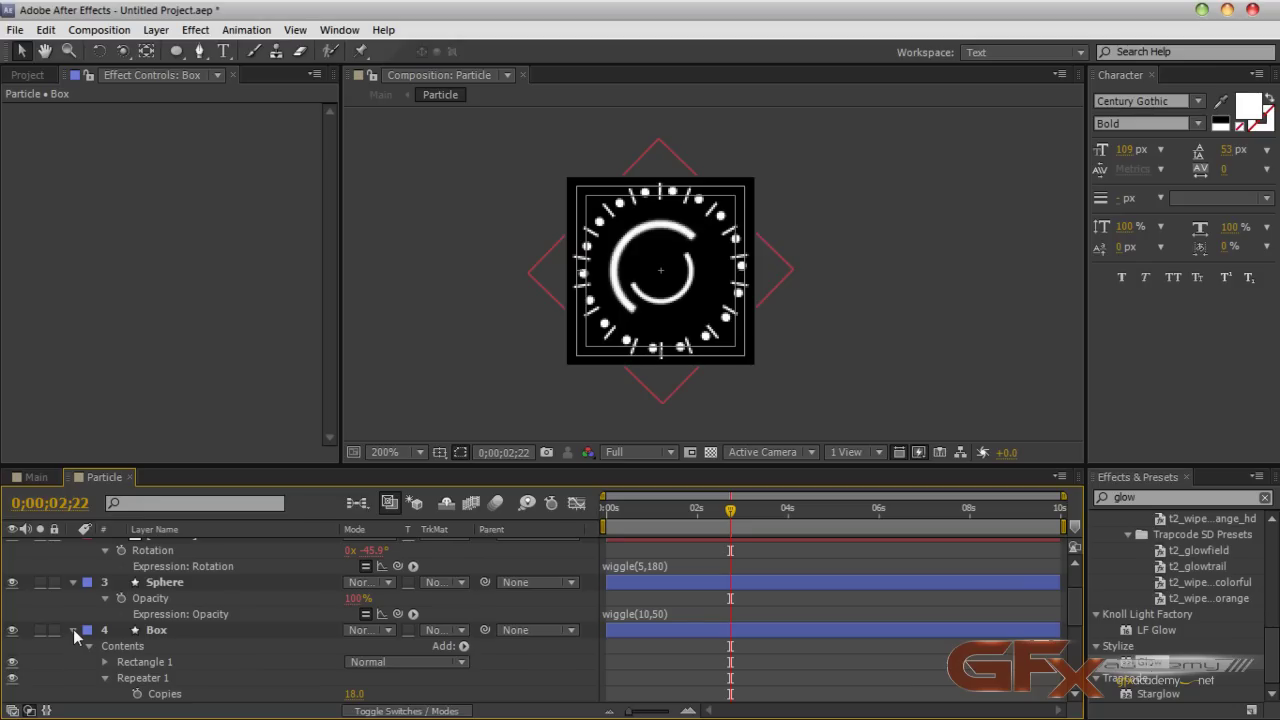
left_click(73, 630)
left_click(73, 641)
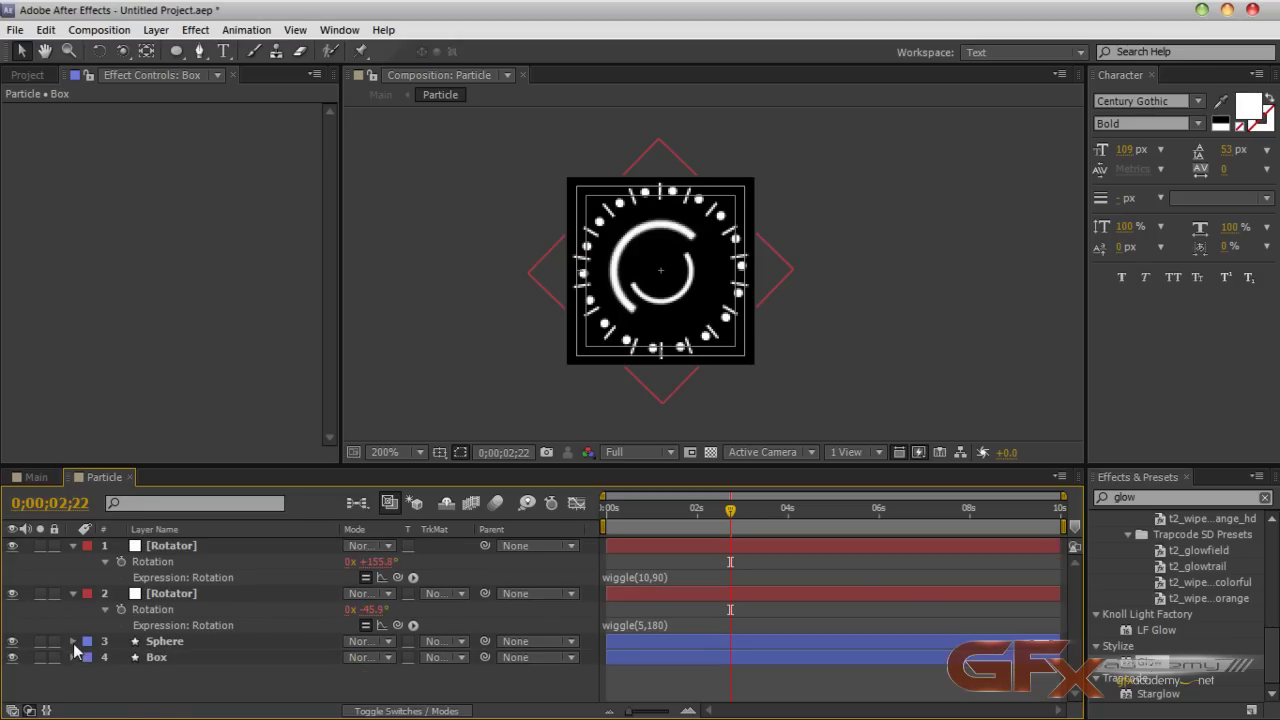
left_click(161, 658)
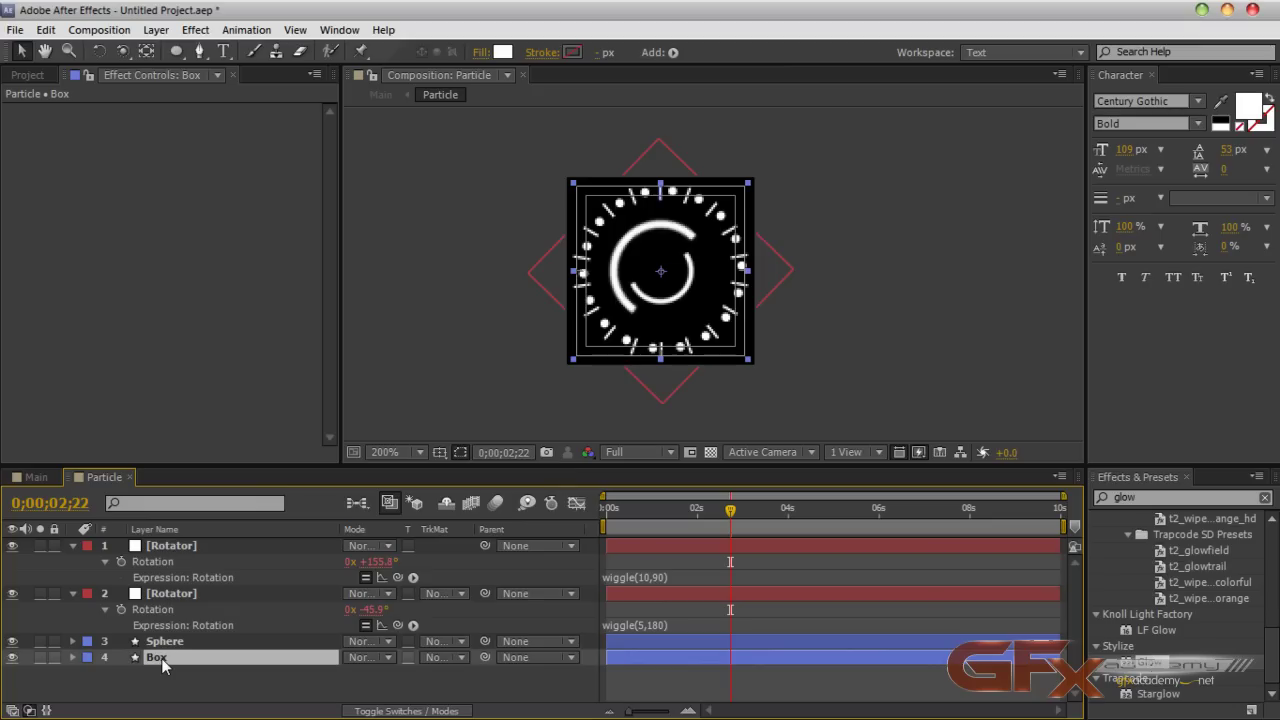
left_click(72, 595)
left_click(71, 546)
Step: Compare how the Sphere and Box layers are centred by selecting them alternately
left_click(177, 579)
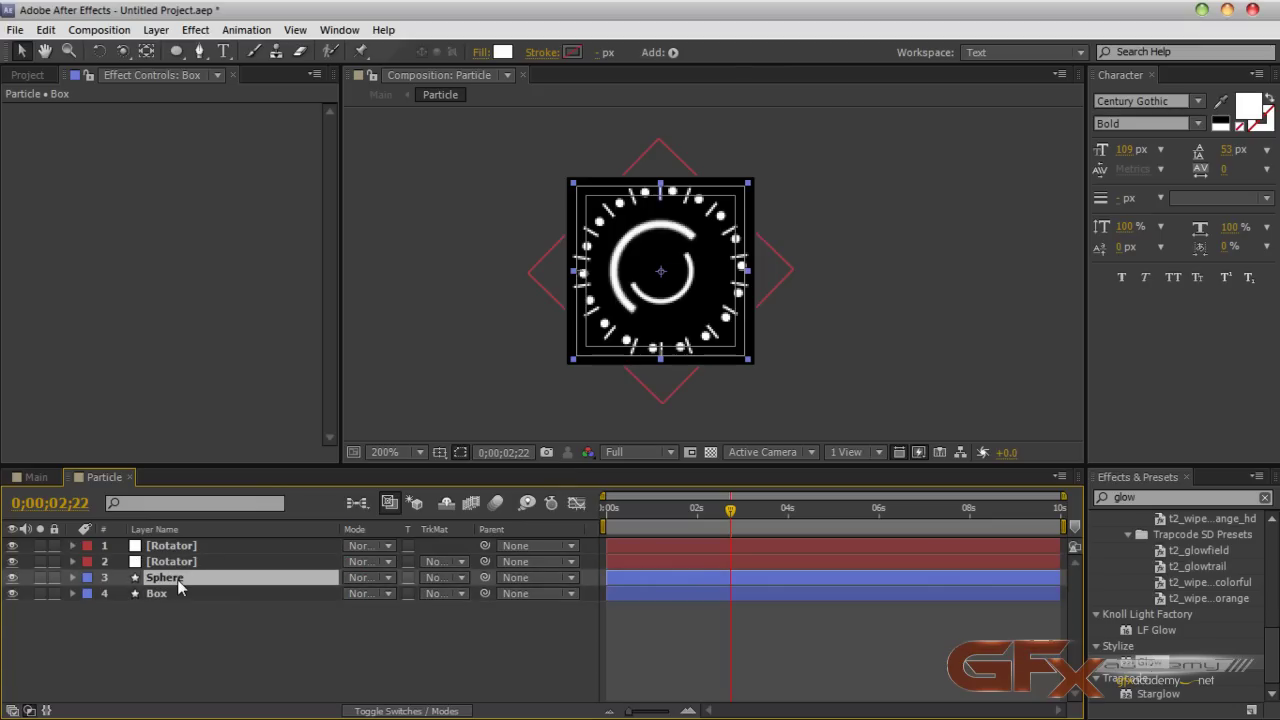
left_click(177, 592)
left_click(178, 580)
left_click(178, 590)
left_click(178, 577)
left_click(178, 589)
left_click(178, 579)
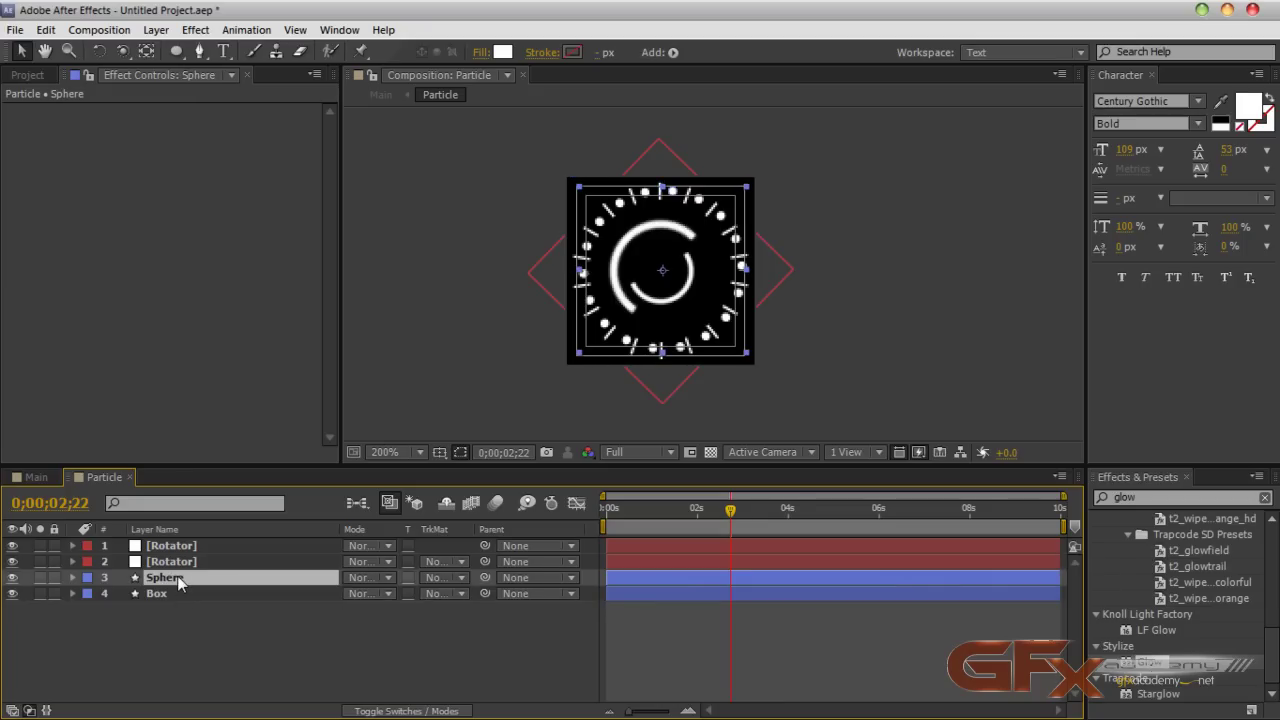
left_click(178, 592)
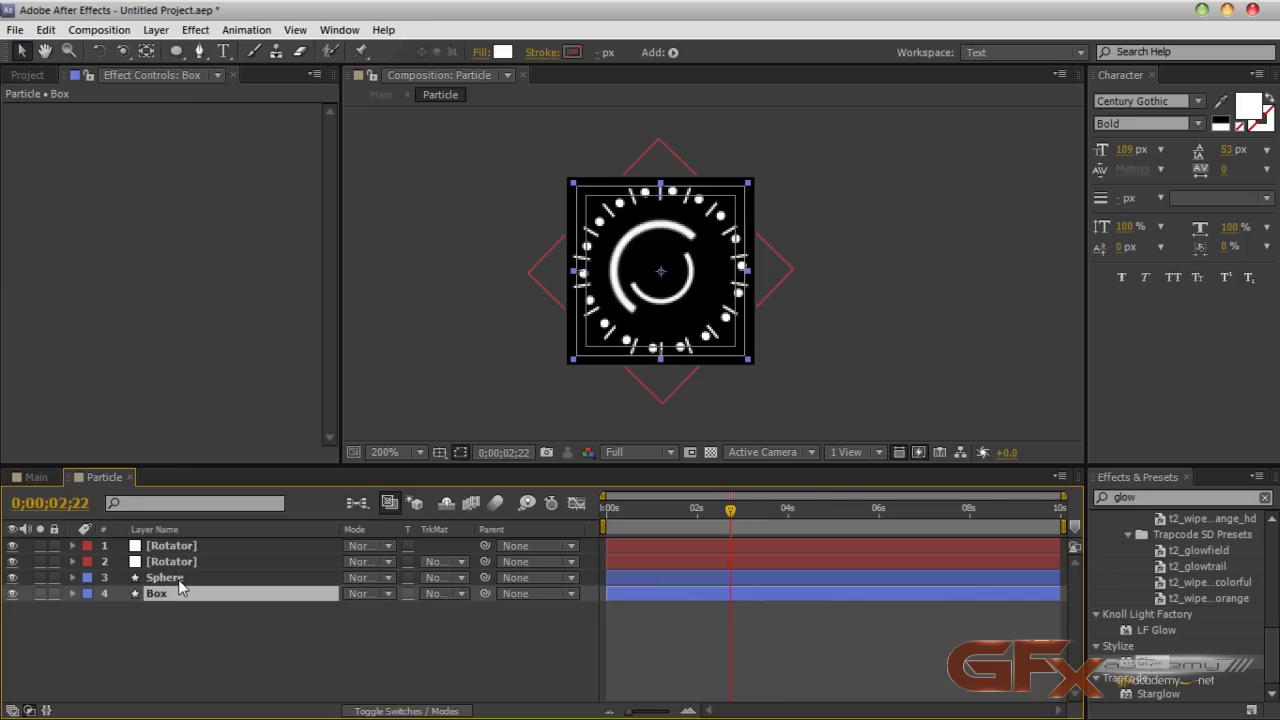
Step: Show the Position of Box and Sphere, and set the Sphere layer's Position to 50, 50
key("p")
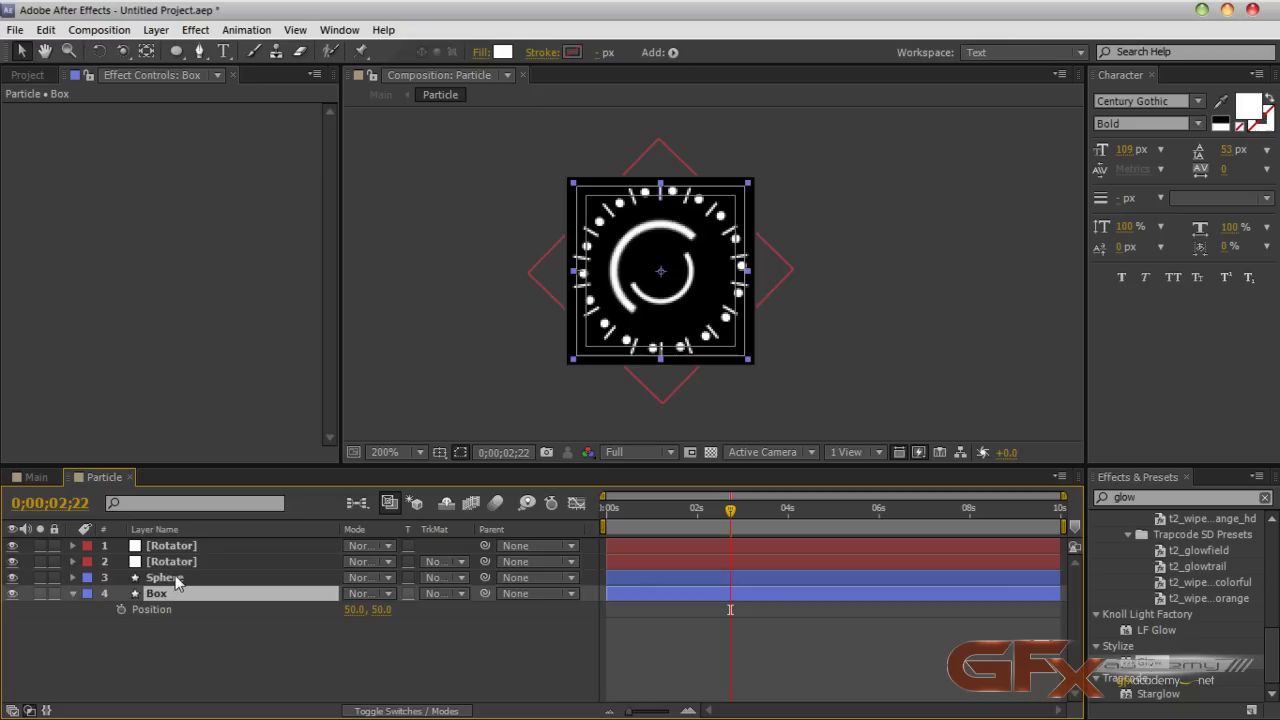
left_click(178, 578)
key("p")
left_click(356, 594)
type("50")
key("Return")
key("alt+shift+p")
left_click(381, 594)
type("50")
key("Return")
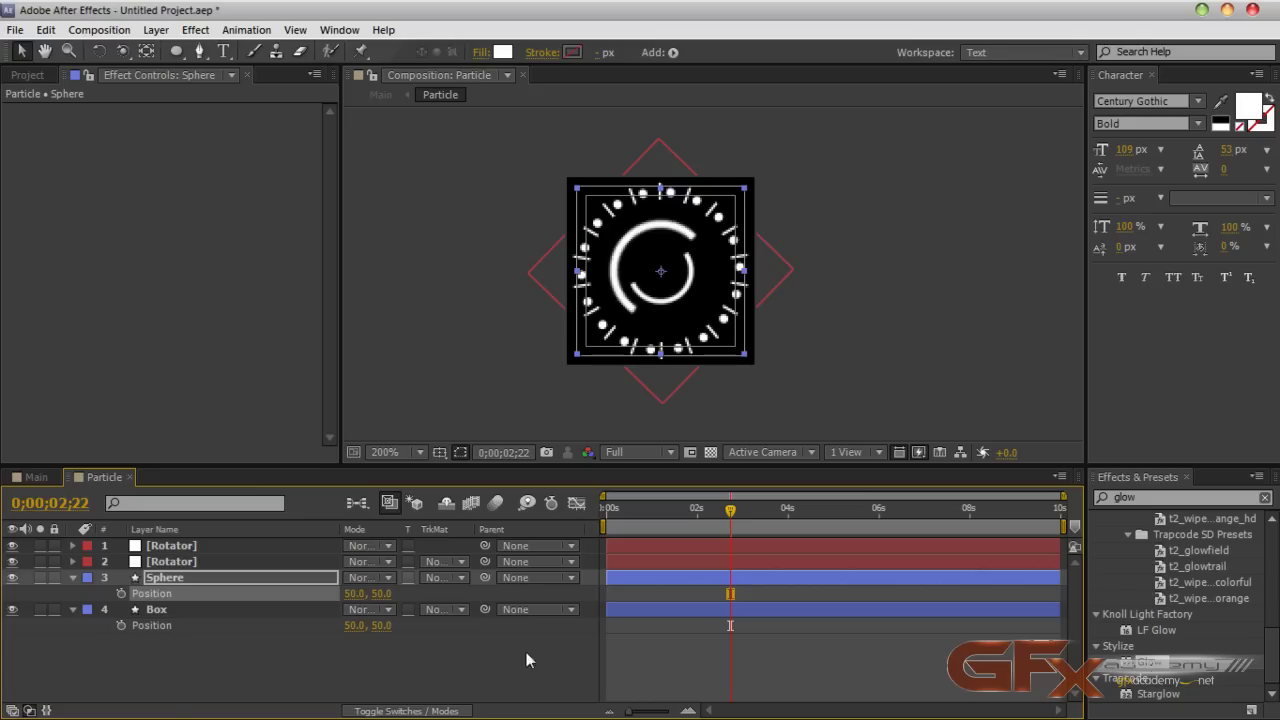
Step: Collapse the Sphere and Box properties and parent the Box layer to Sphere
left_click(170, 660)
left_click(160, 610)
left_click(176, 579)
left_click(101, 640)
left_click(73, 609)
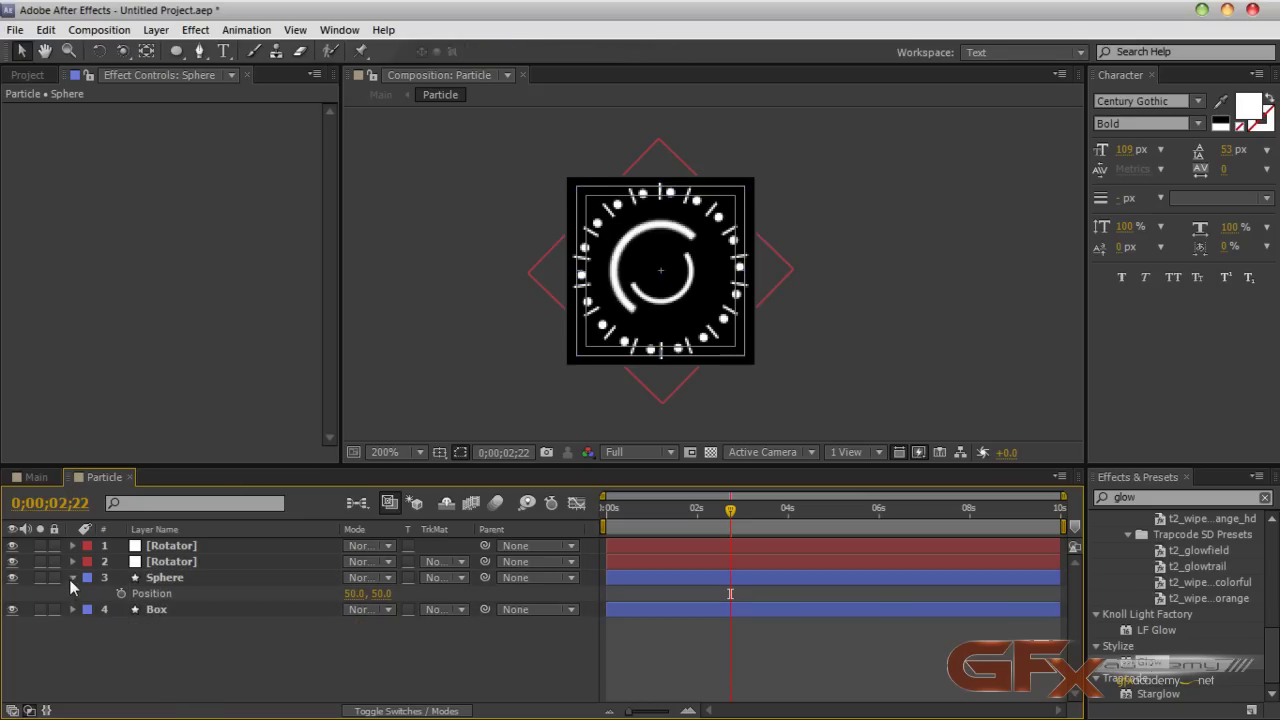
left_click(72, 577)
left_click(180, 578)
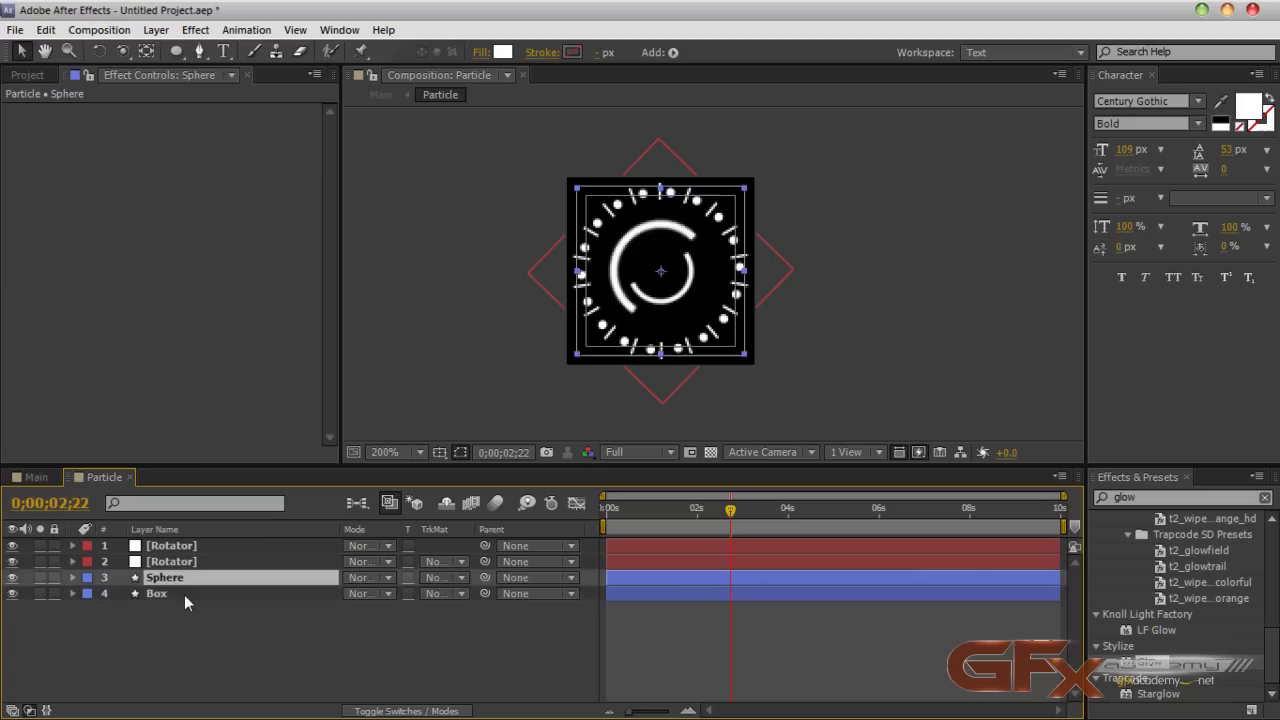
left_click(184, 594)
left_click_drag(486, 594, 179, 584)
Step: Add the expression time*300 to the Sphere layer's Rotation and preview the Particle composition from the start
left_click(180, 582)
key("r")
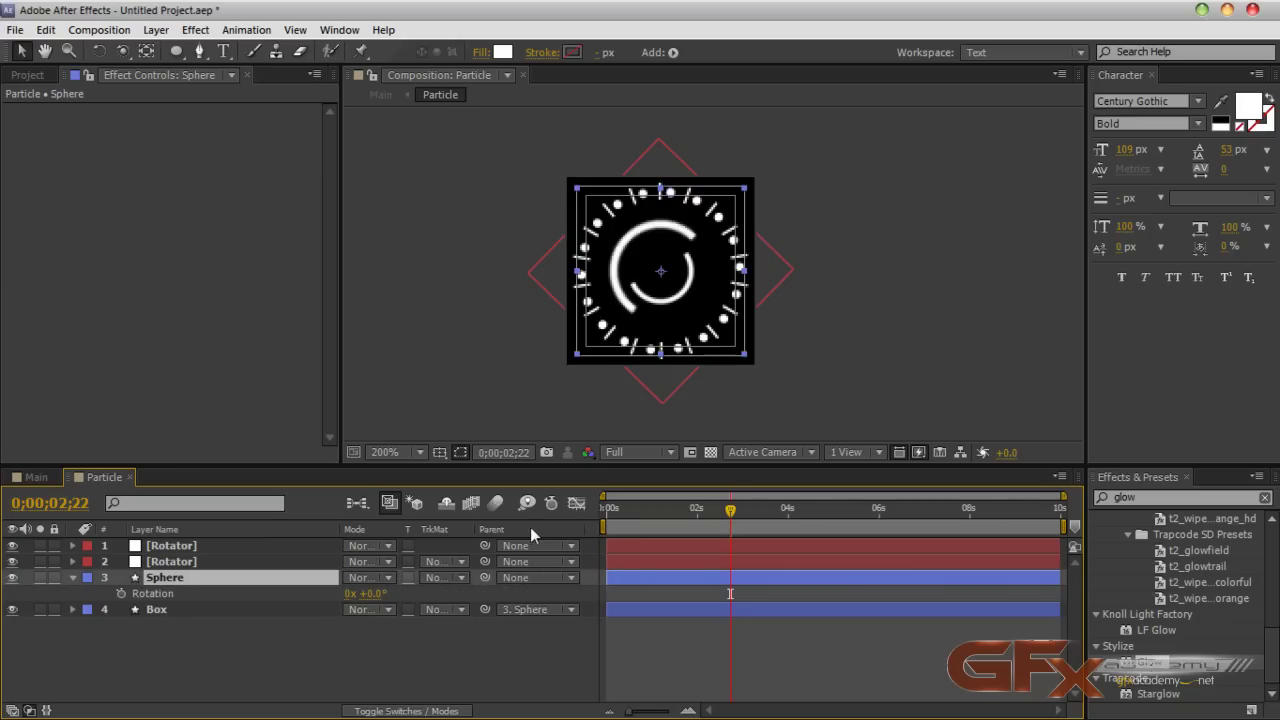
left_click(608, 520)
left_click(120, 593)
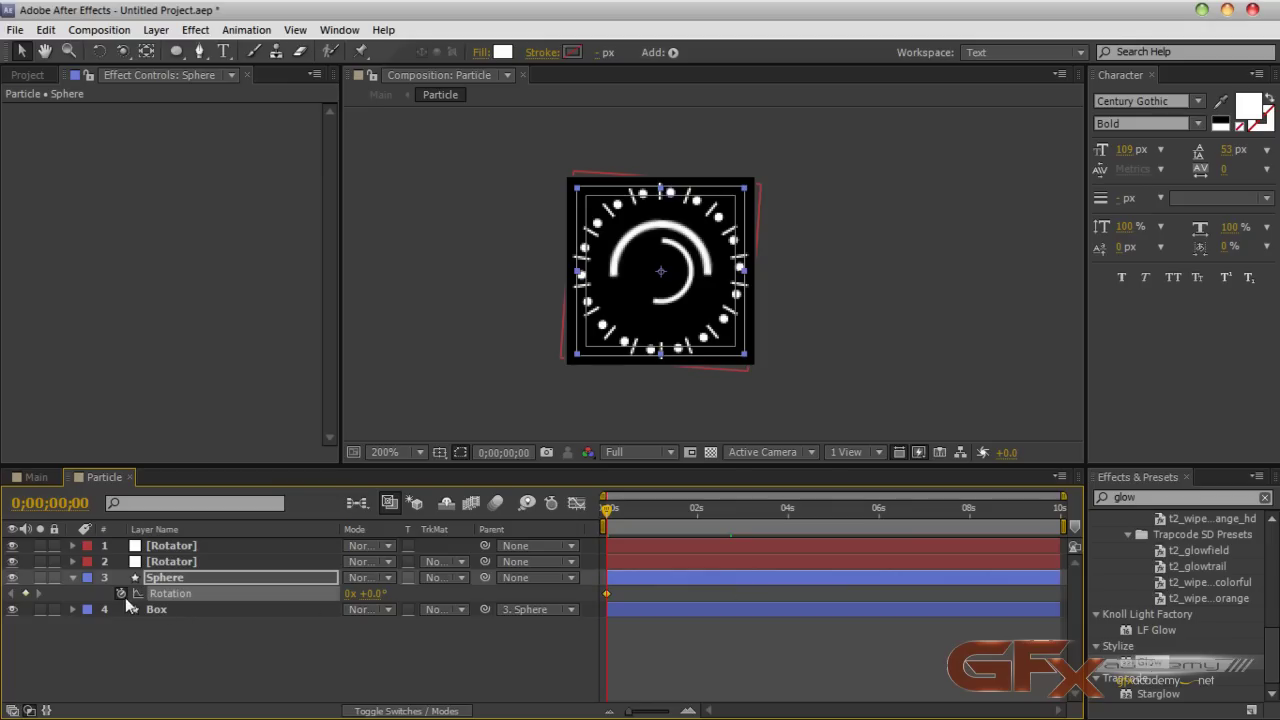
left_click(120, 593)
left_click(120, 593, "alt")
type("time*")
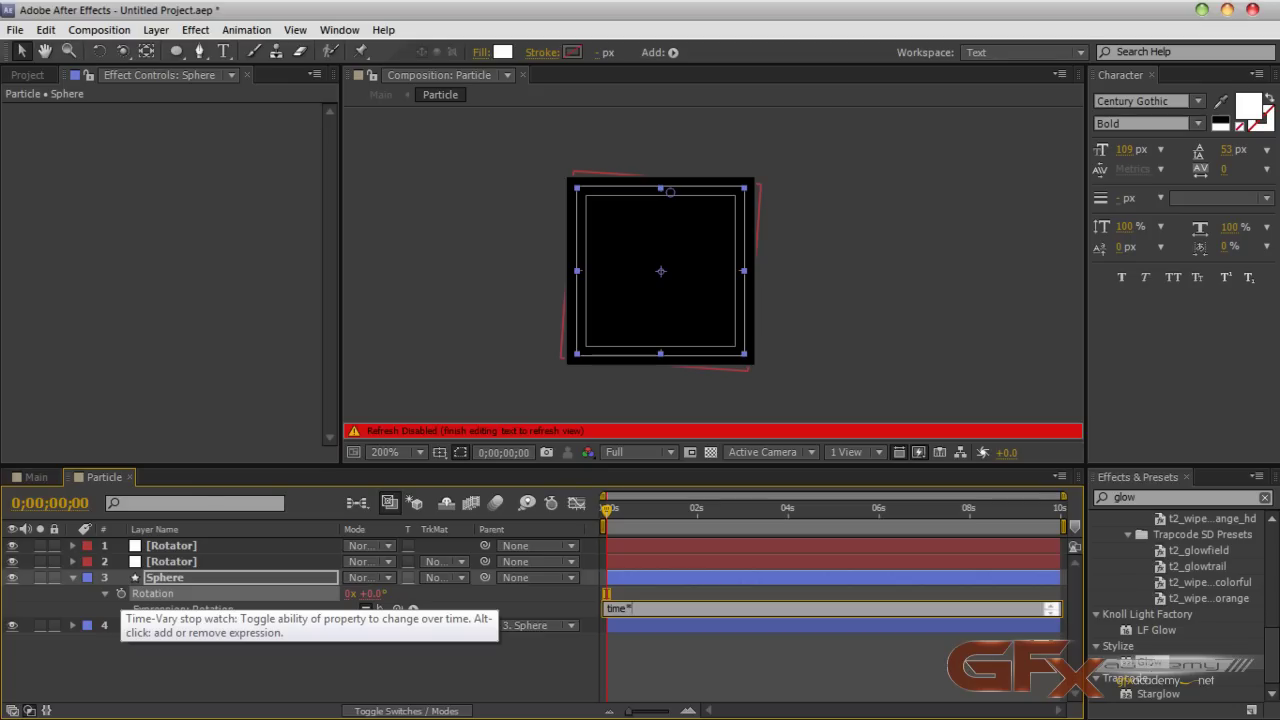
type("300")
key("KP_Enter")
key("KP_0")
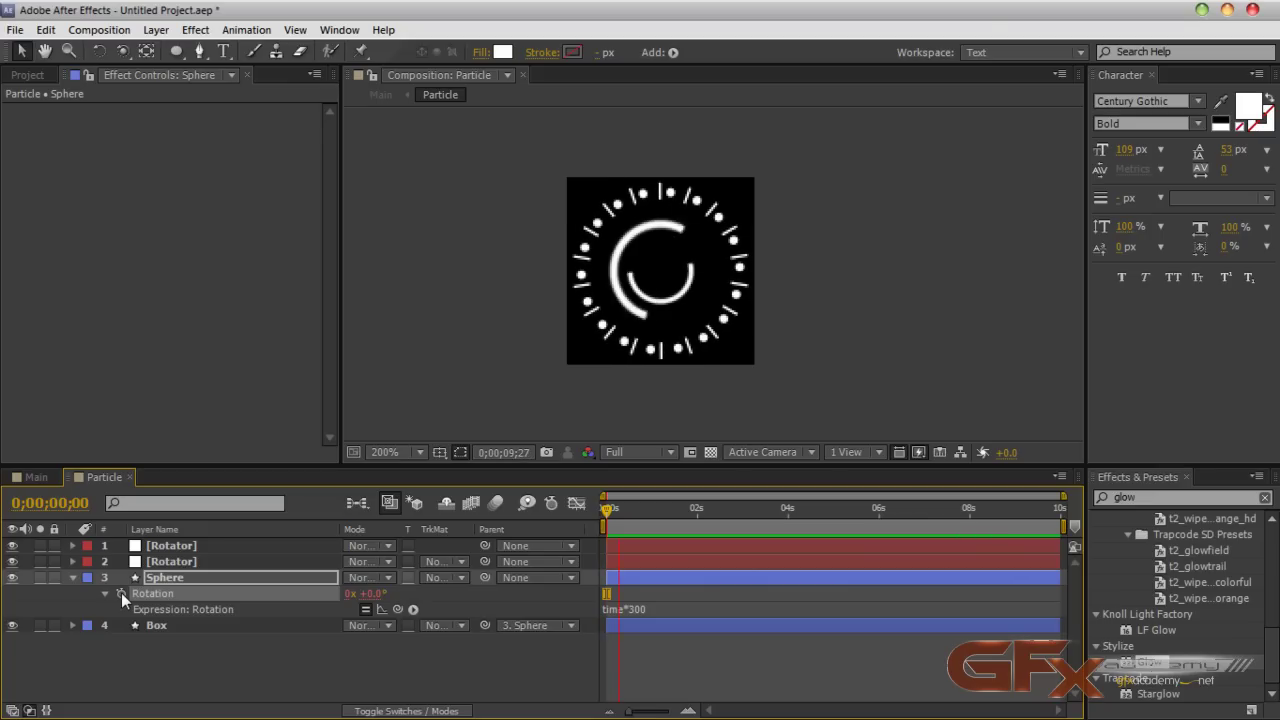
key("space")
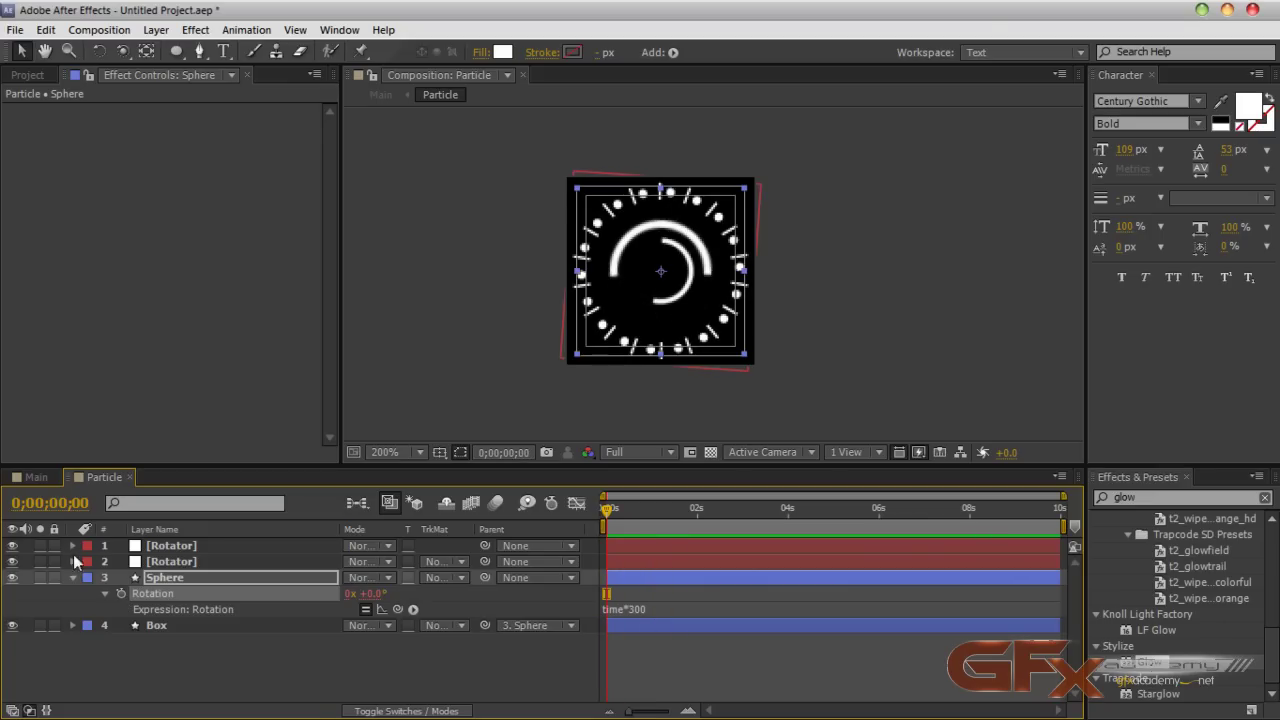
Step: Change the Sphere layer's Rotation expression to time*200
left_click(630, 609)
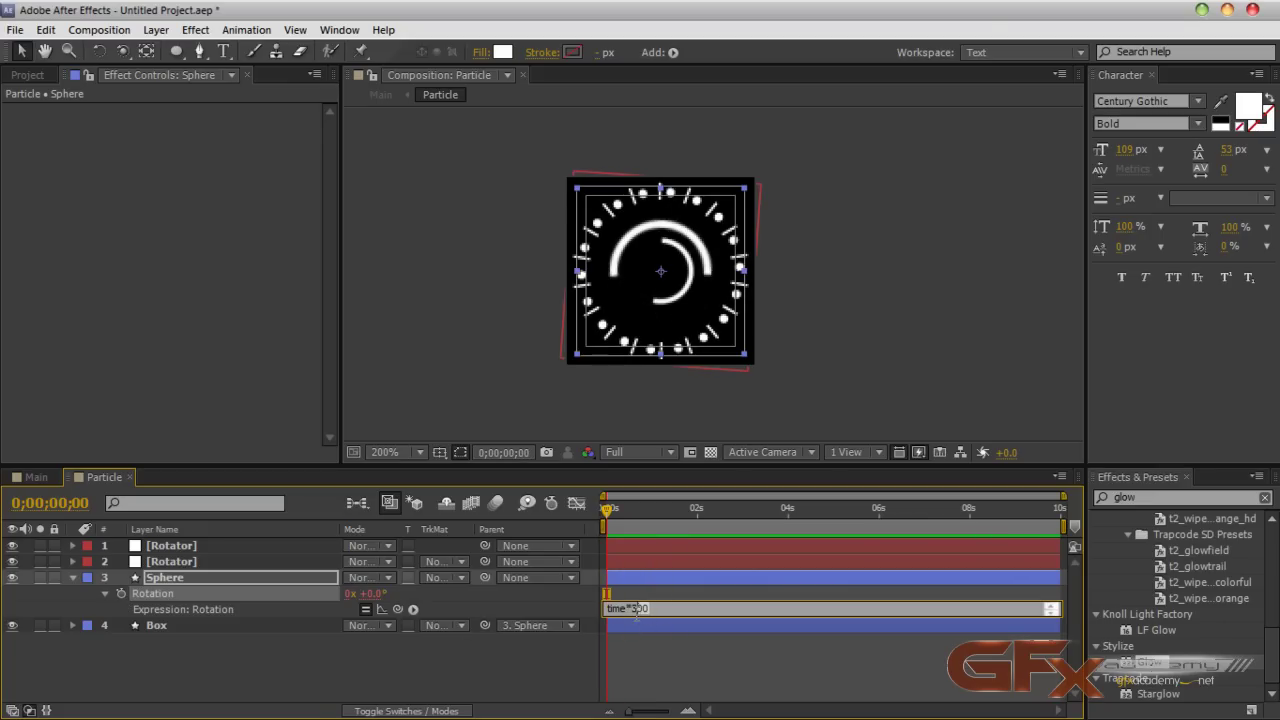
left_click(632, 609)
key("BackSpace")
type("2")
key("KP_Enter")
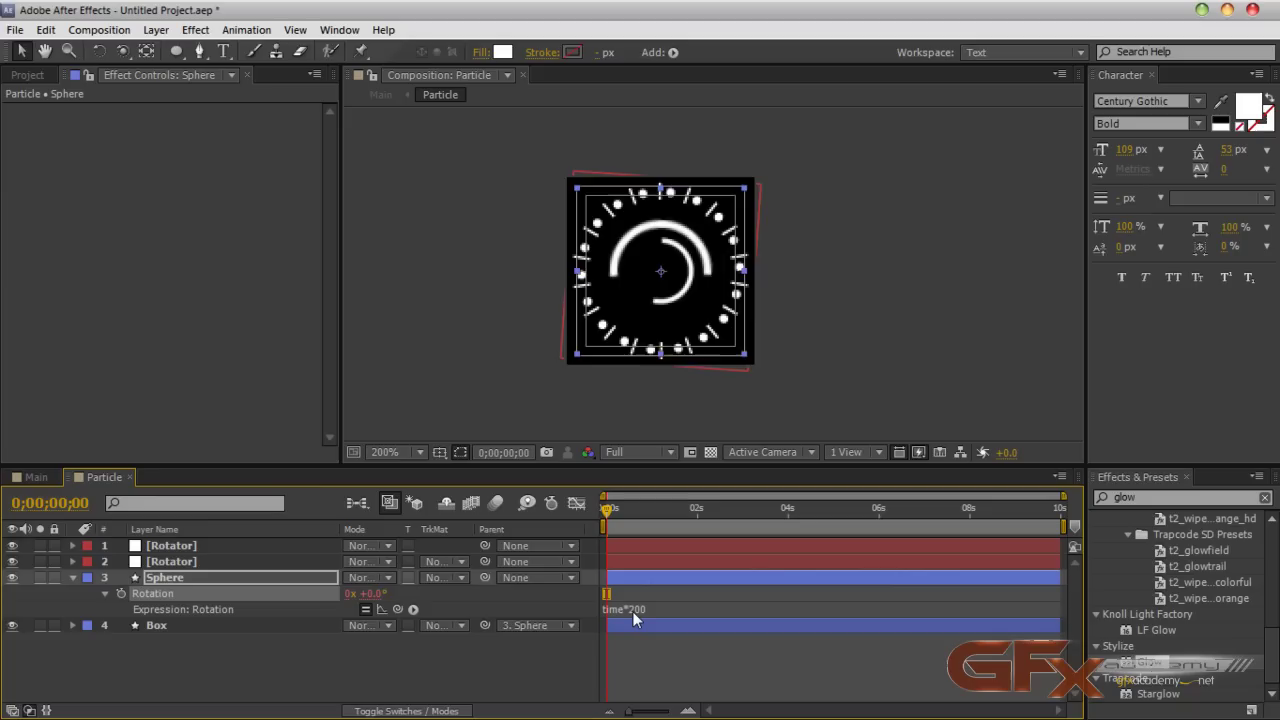
Step: Preview the Particle composition, change the Sphere layer's Rotation expression to time*100, and preview the slower rotation
key("space")
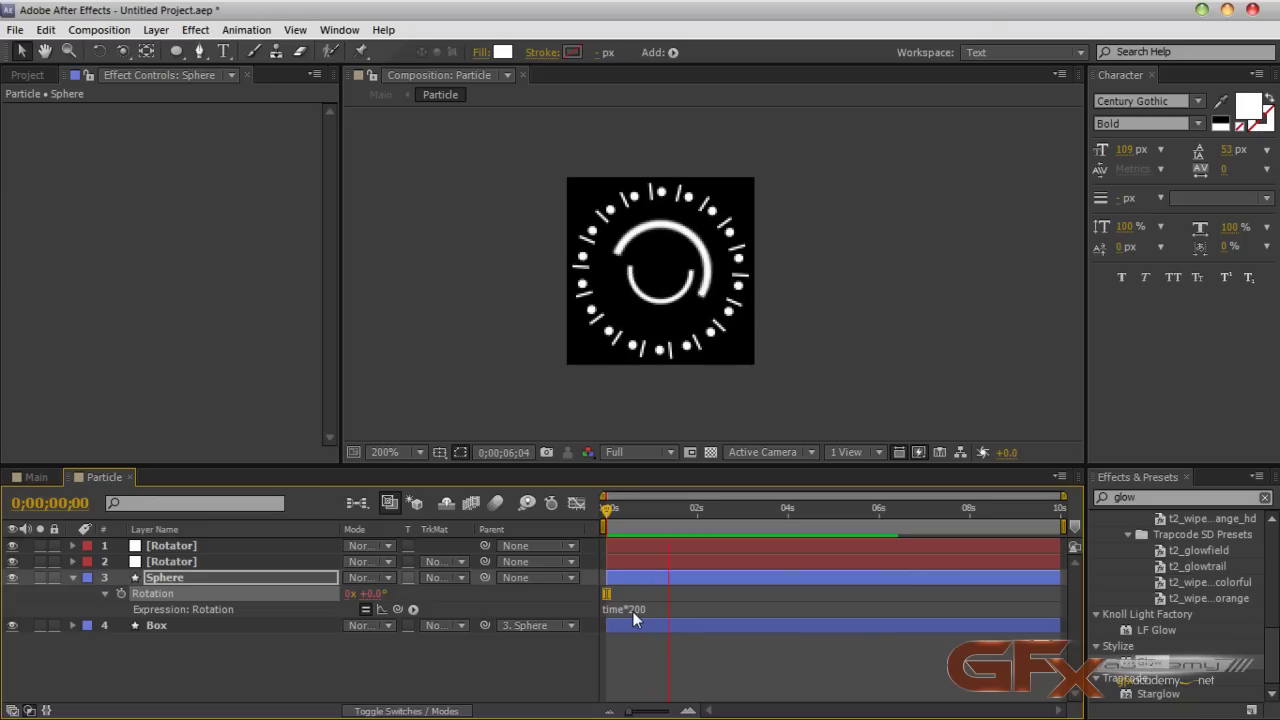
key("space")
left_click(664, 609)
left_click(662, 611)
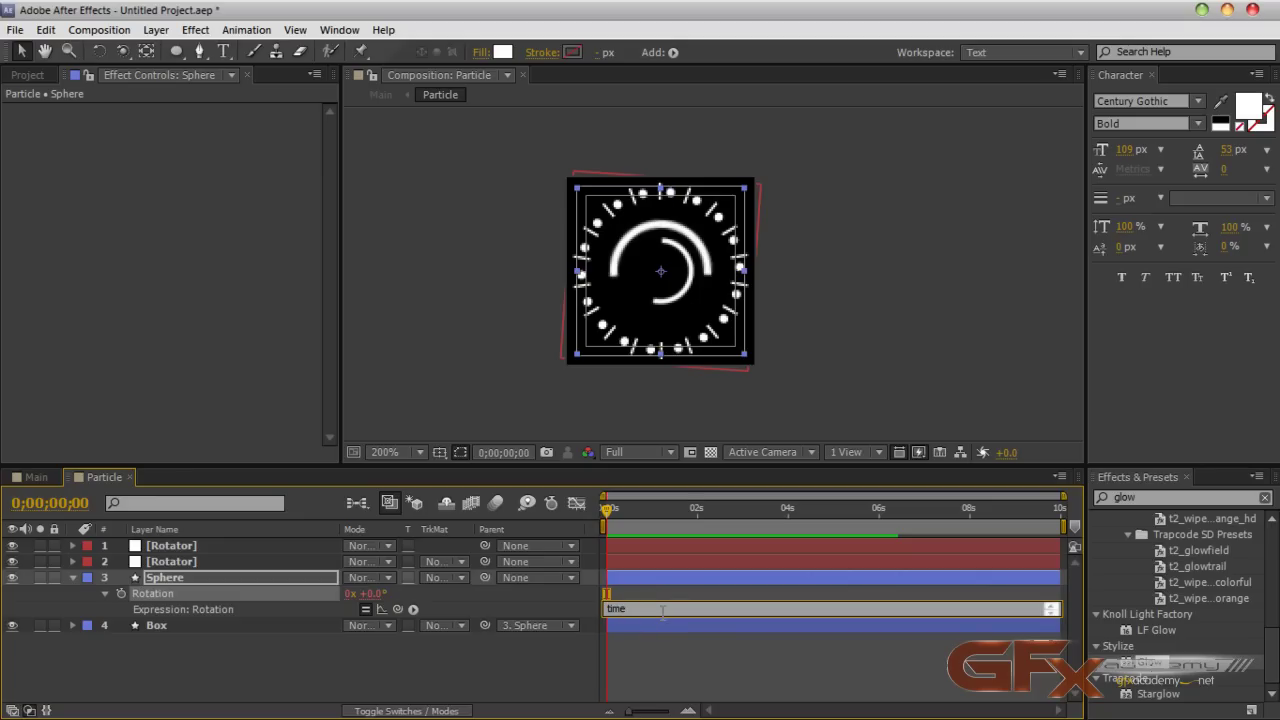
key("KP_Enter")
key("space")
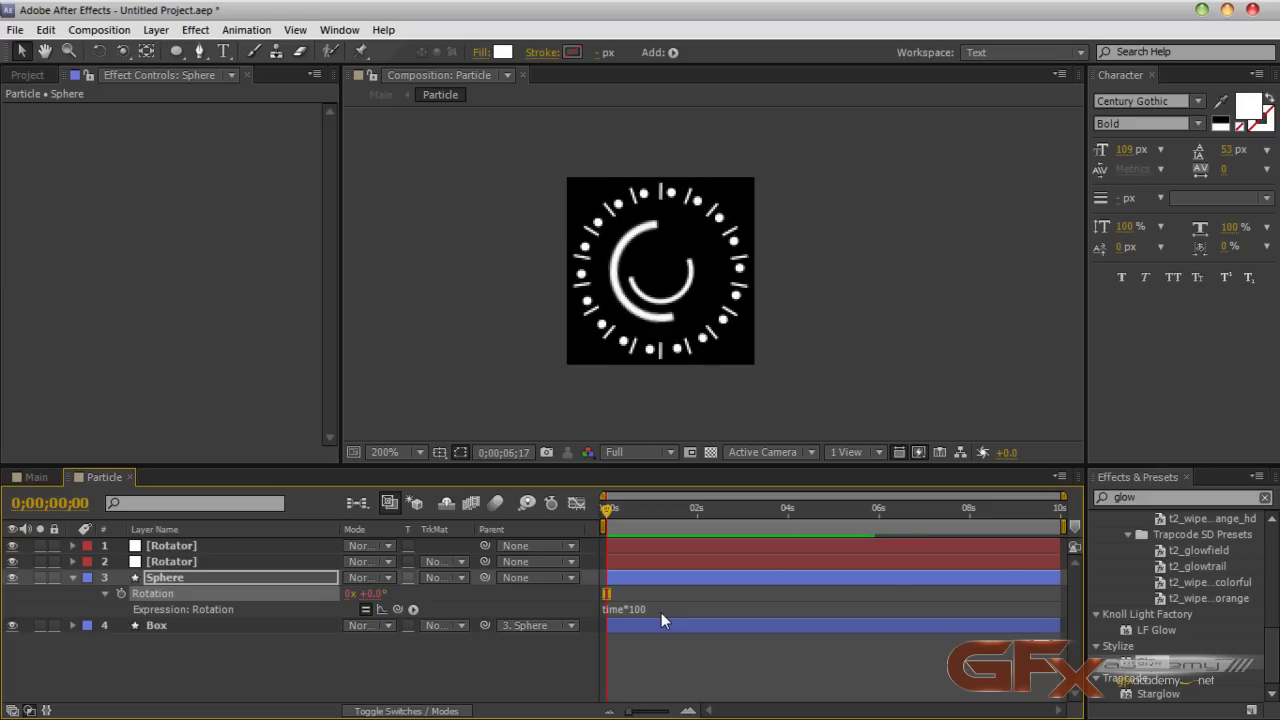
key("space")
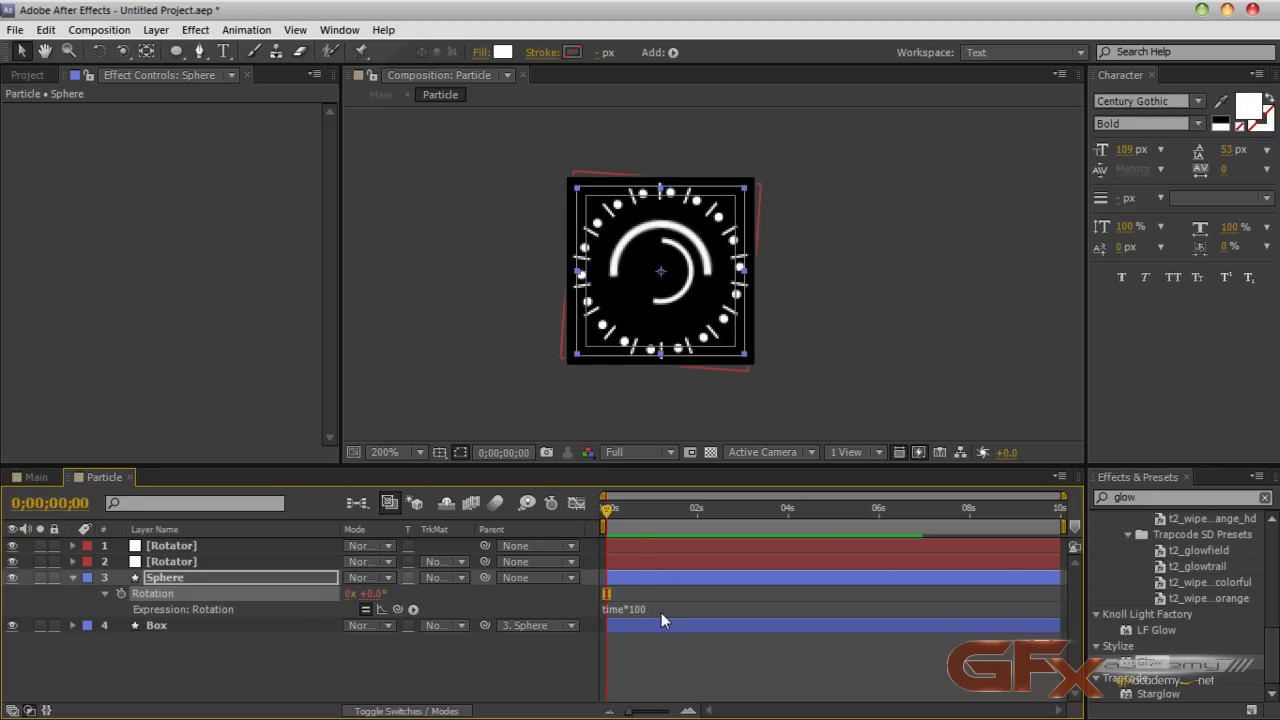
Step: Close the Particle composition, deselect all layers in Main and maximize its viewer at 100% magnification
left_click(130, 477)
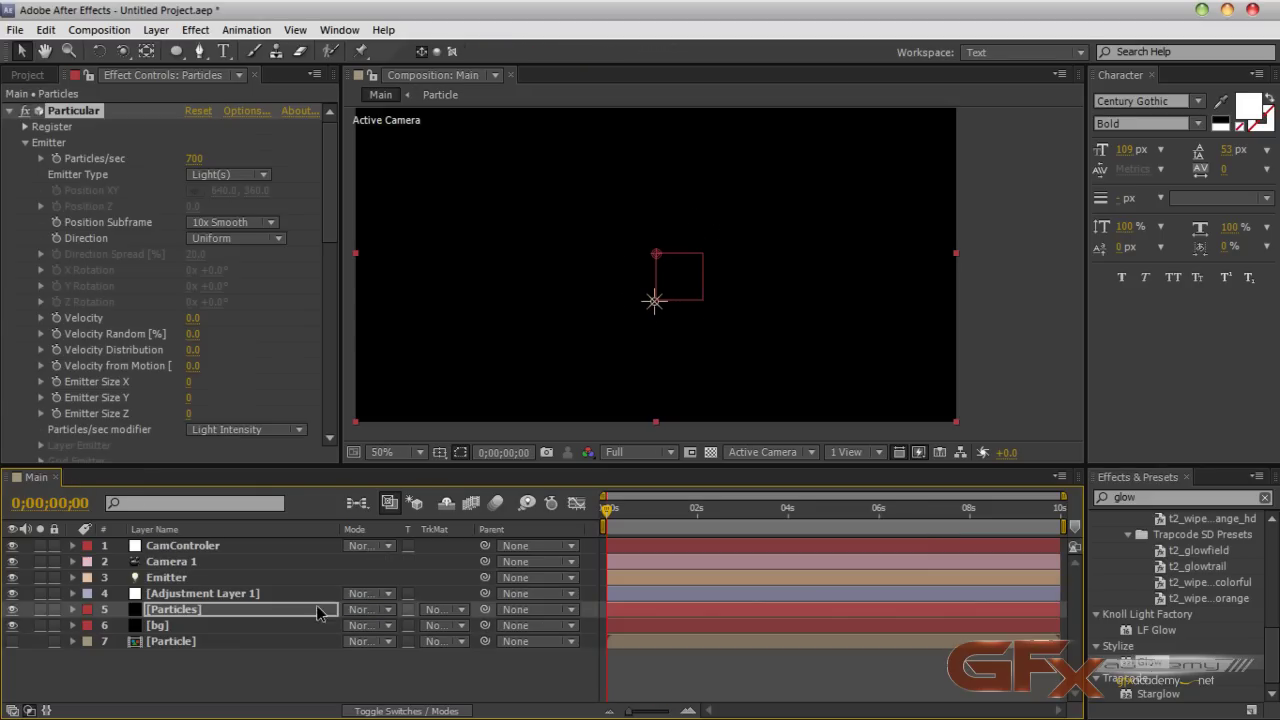
left_click(375, 663)
left_click(450, 437)
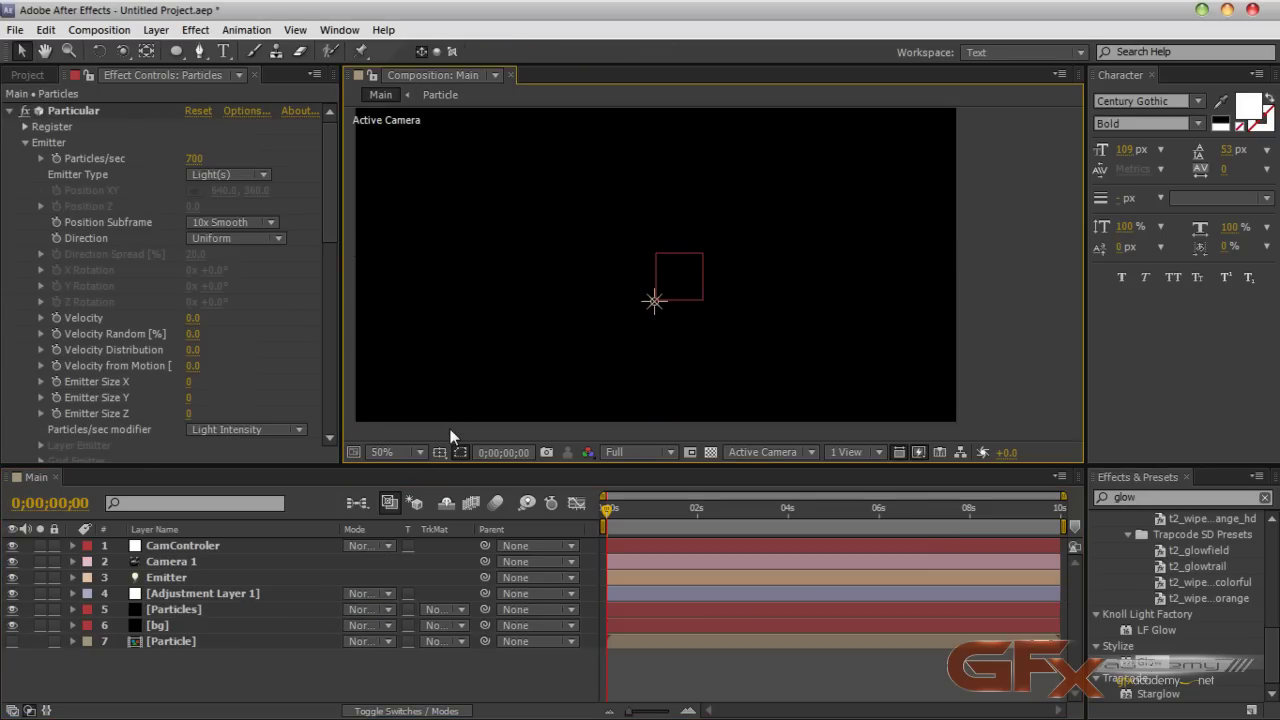
key("grave")
left_click(76, 708)
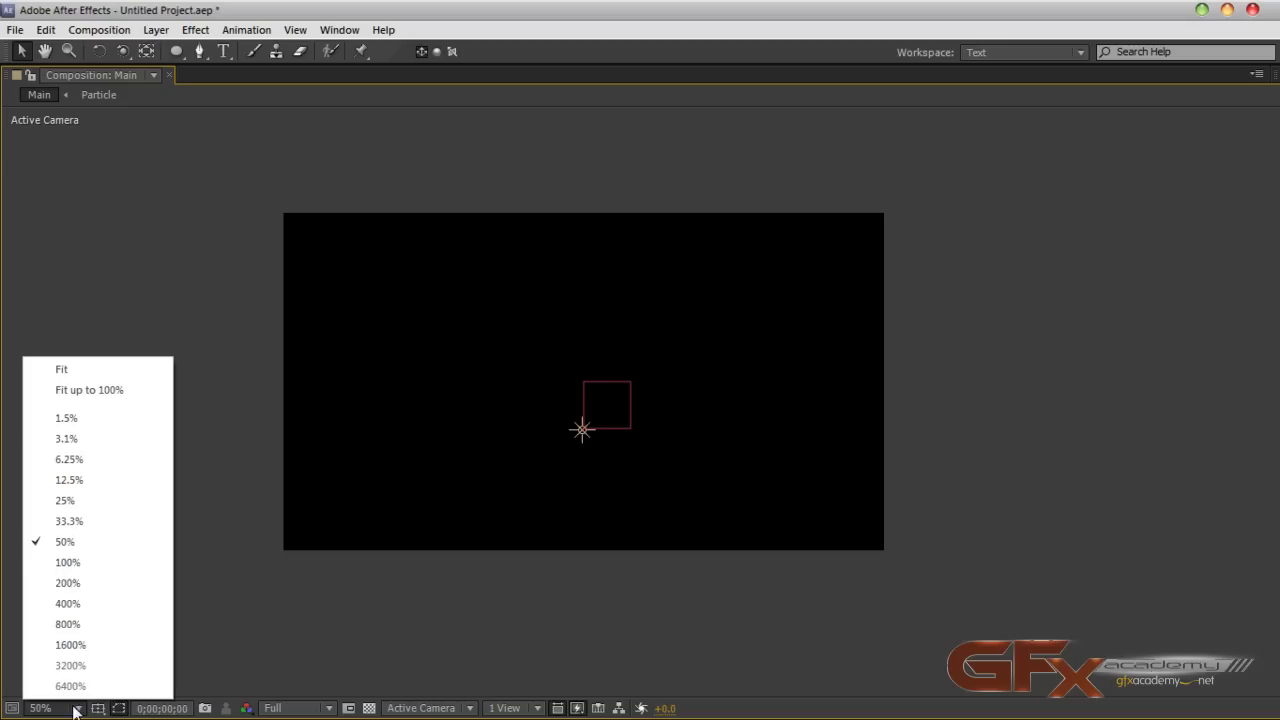
left_click(80, 392)
Step: Preview the Main composition and examine the glowing trail frame by frame around eight seconds
key("space")
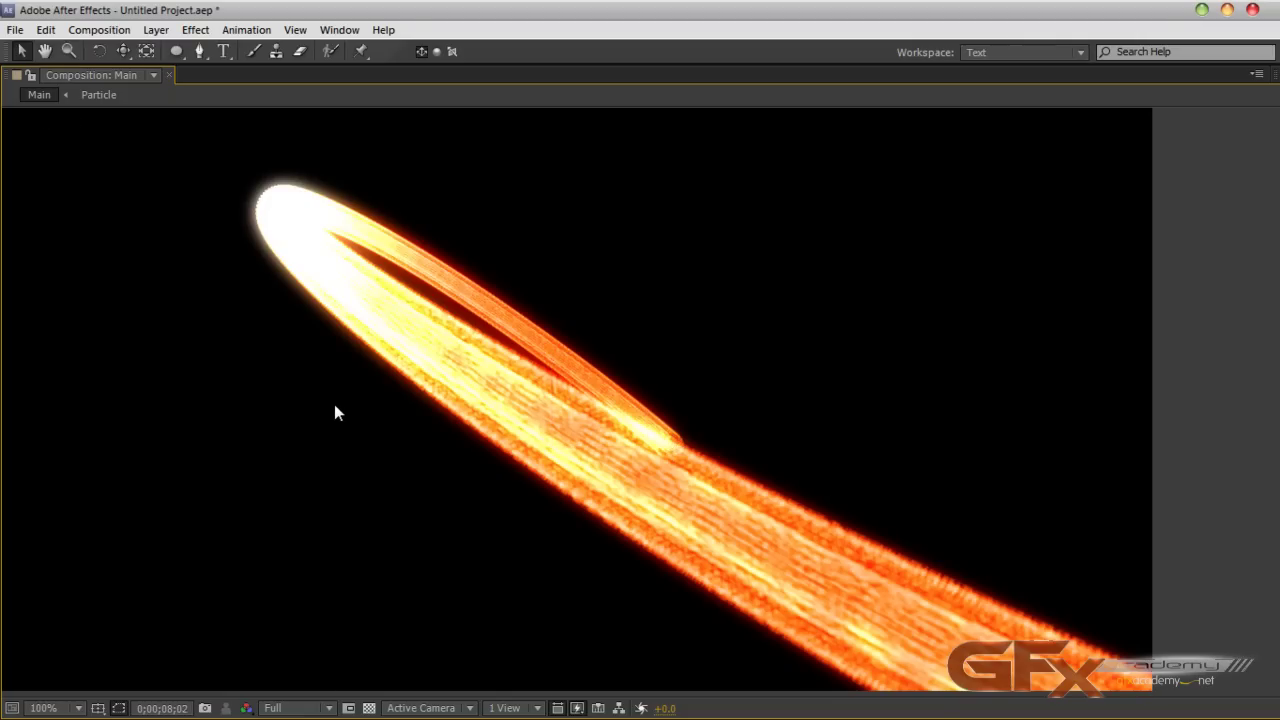
key("Page_Down")
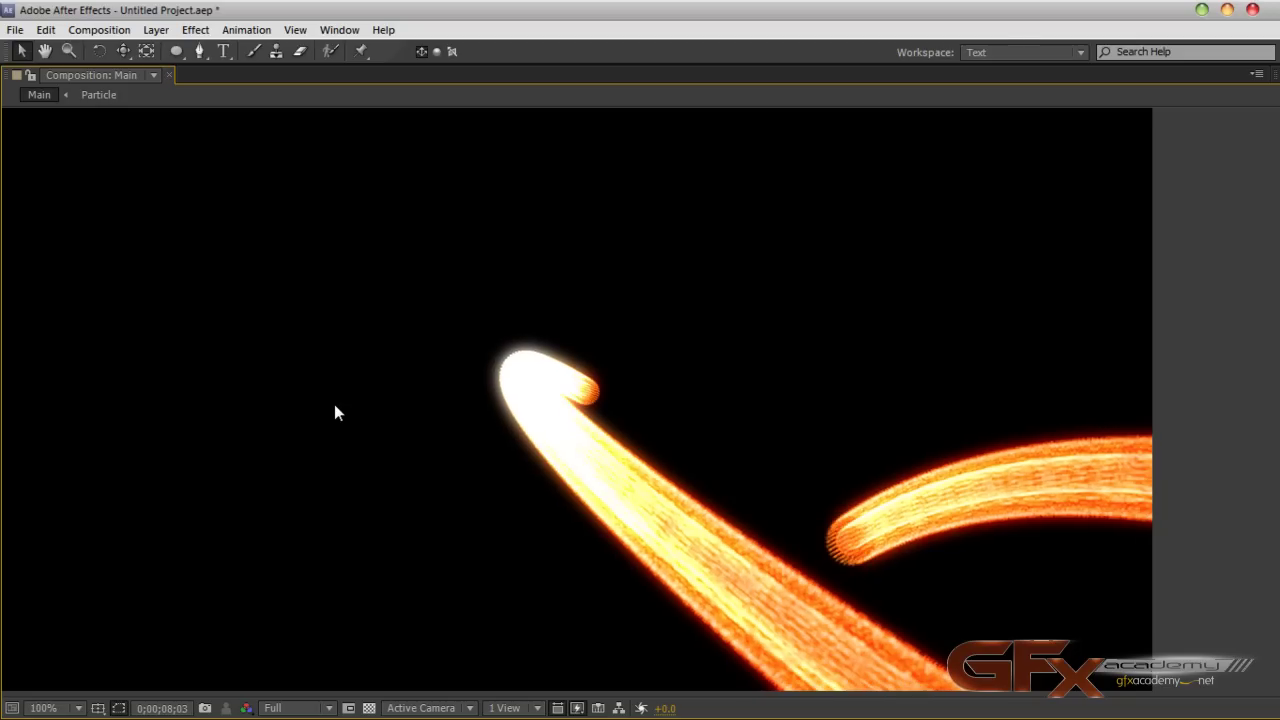
key("Page_Down")
key("Page_Down")
key("Page_Down")
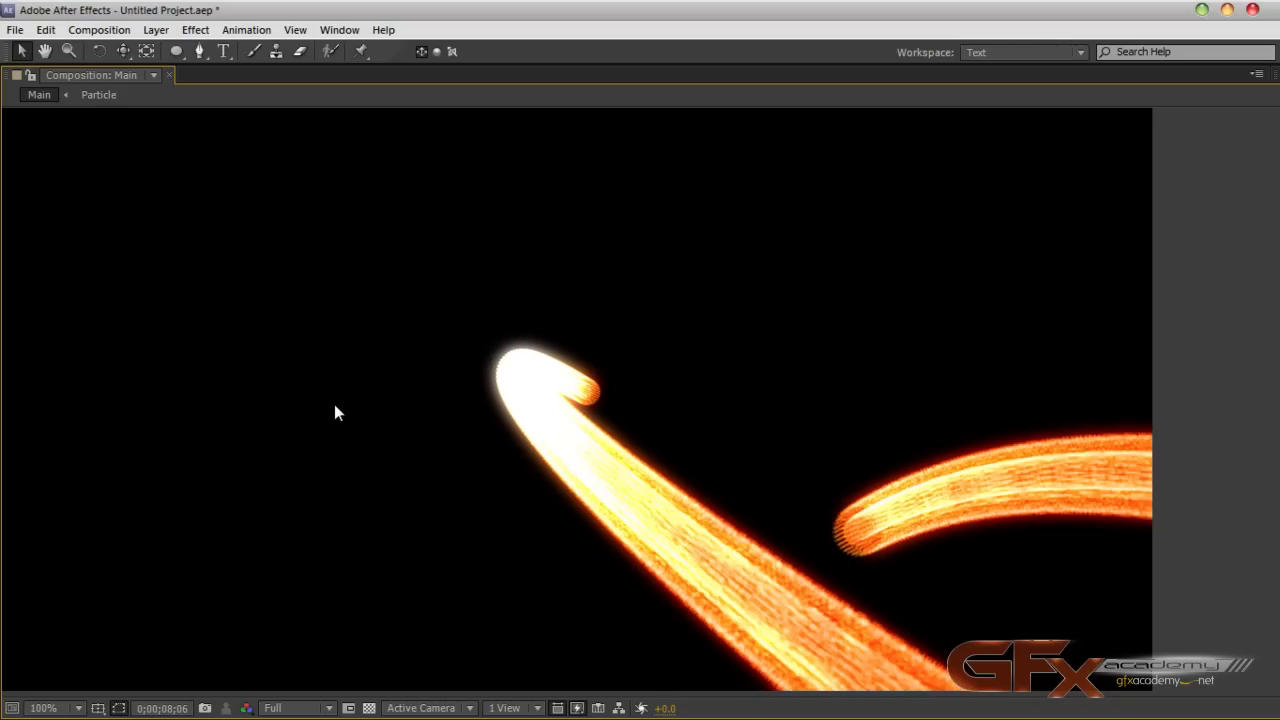
key("Page_Down")
key("Page_Down")
key("Page_Down")
key("Page_Down")
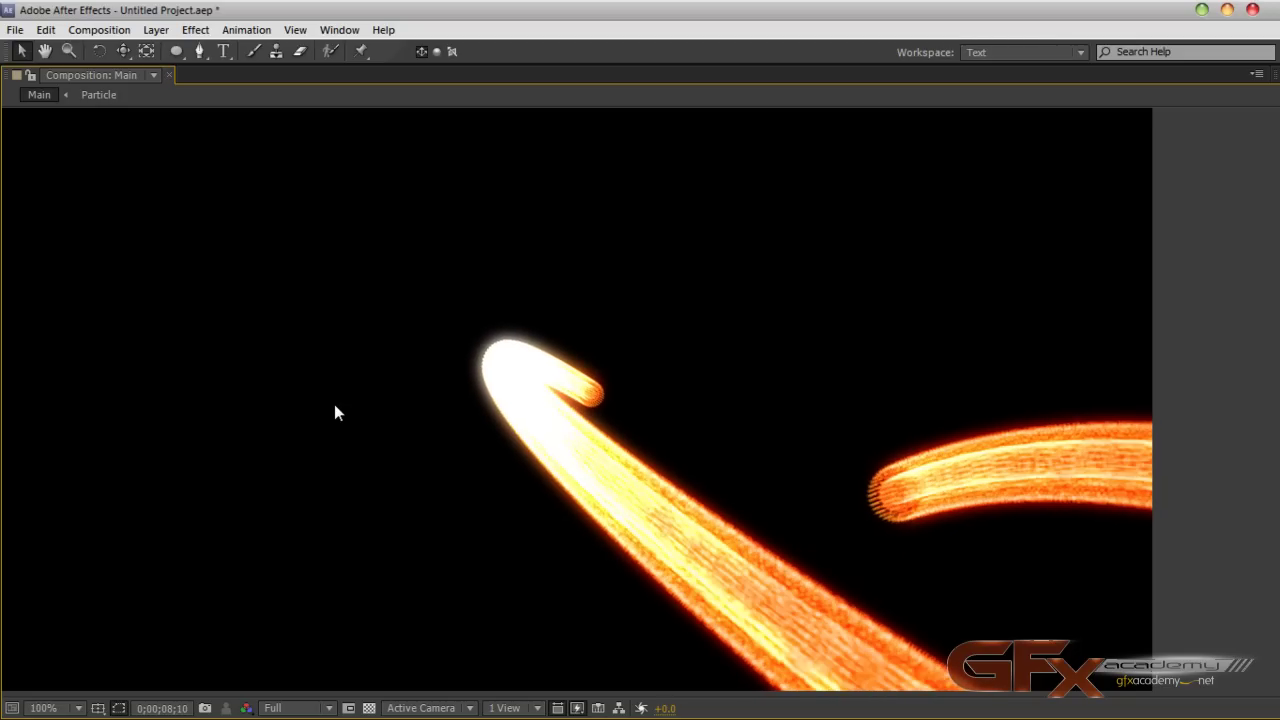
key("Page_Down")
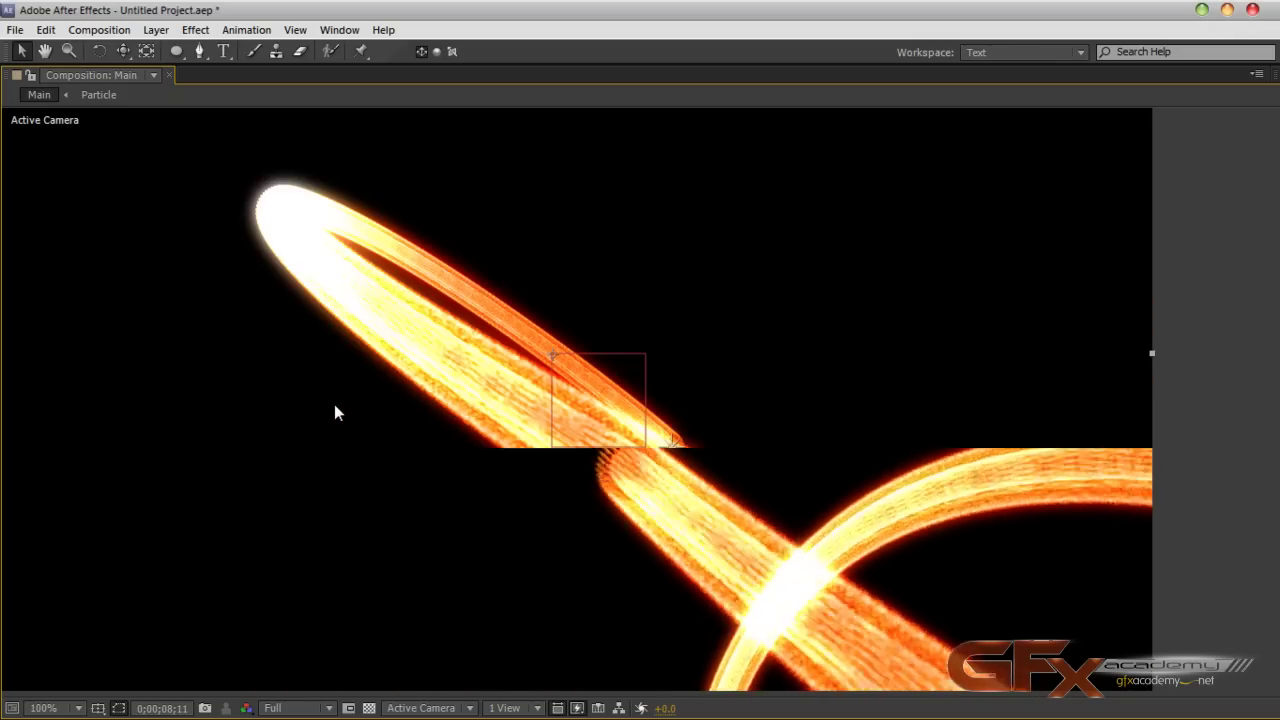
Step: Restore the full workspace, select the Particles layer and expand Particular's Physics, Air and Turbulence Field settings
key("grave")
scroll(612, 306, "down", 2)
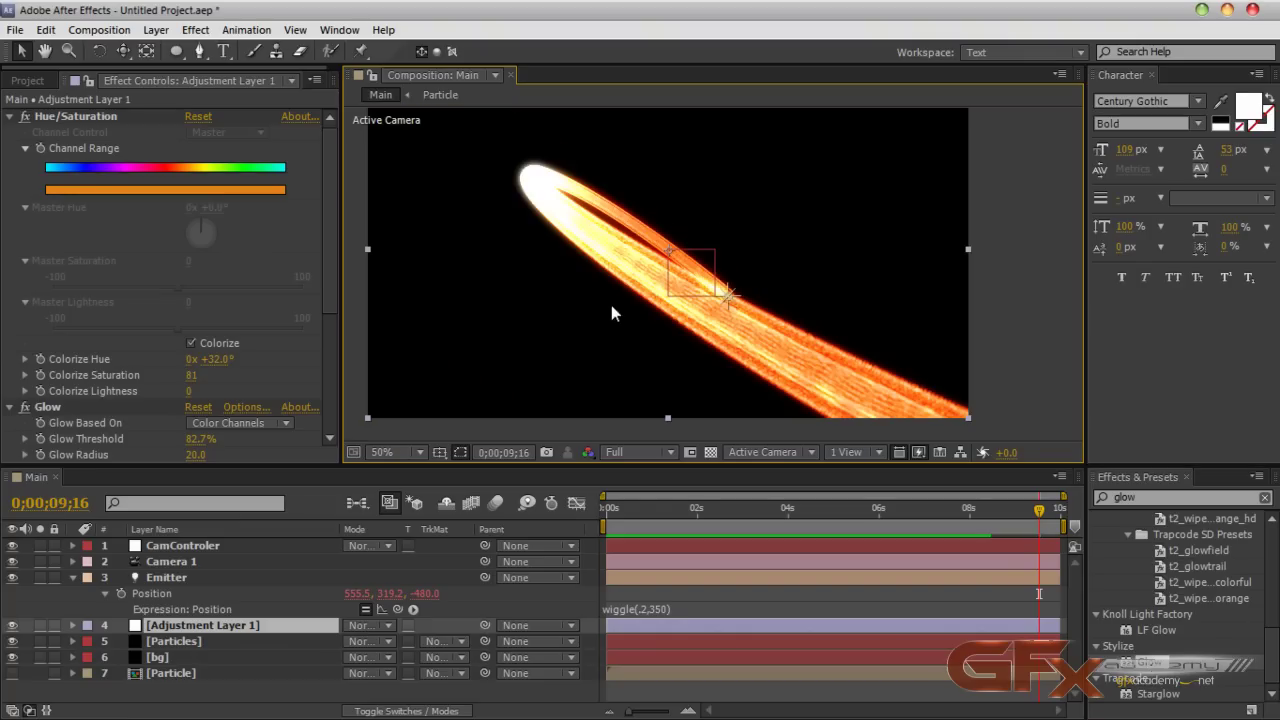
scroll(320, 300, "down", 4)
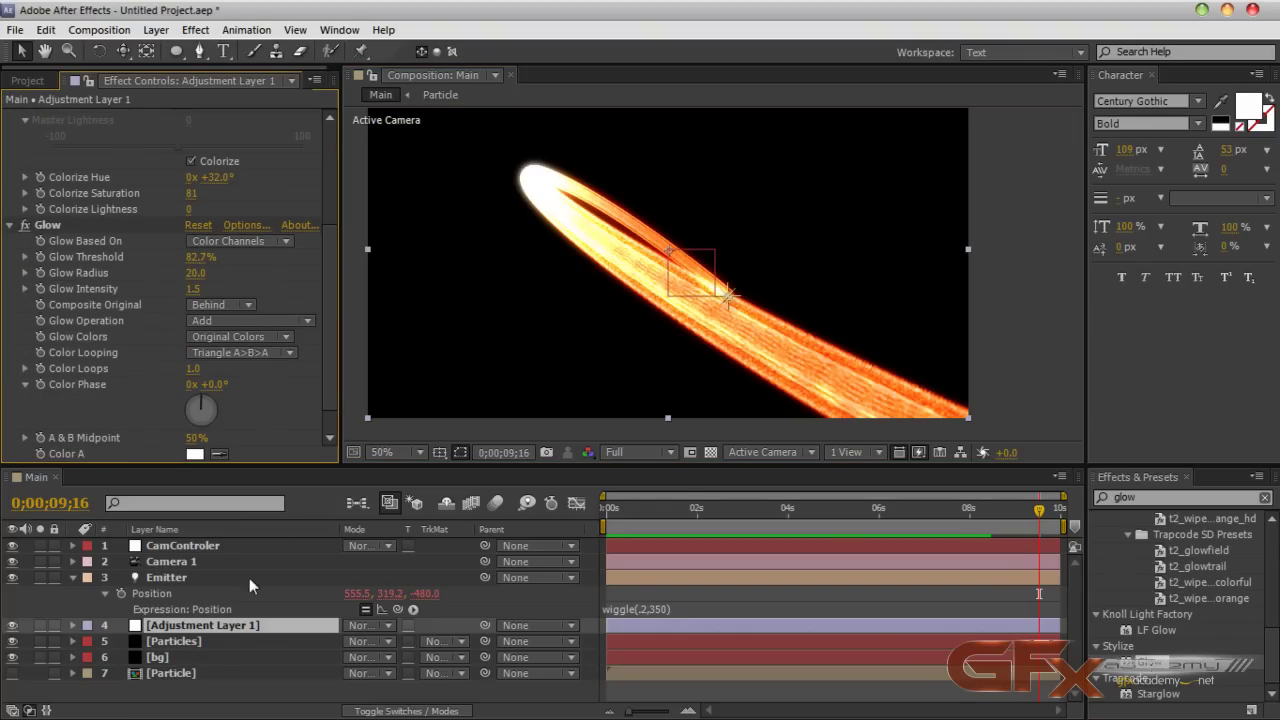
left_click(217, 644)
scroll(325, 418, "down", 10)
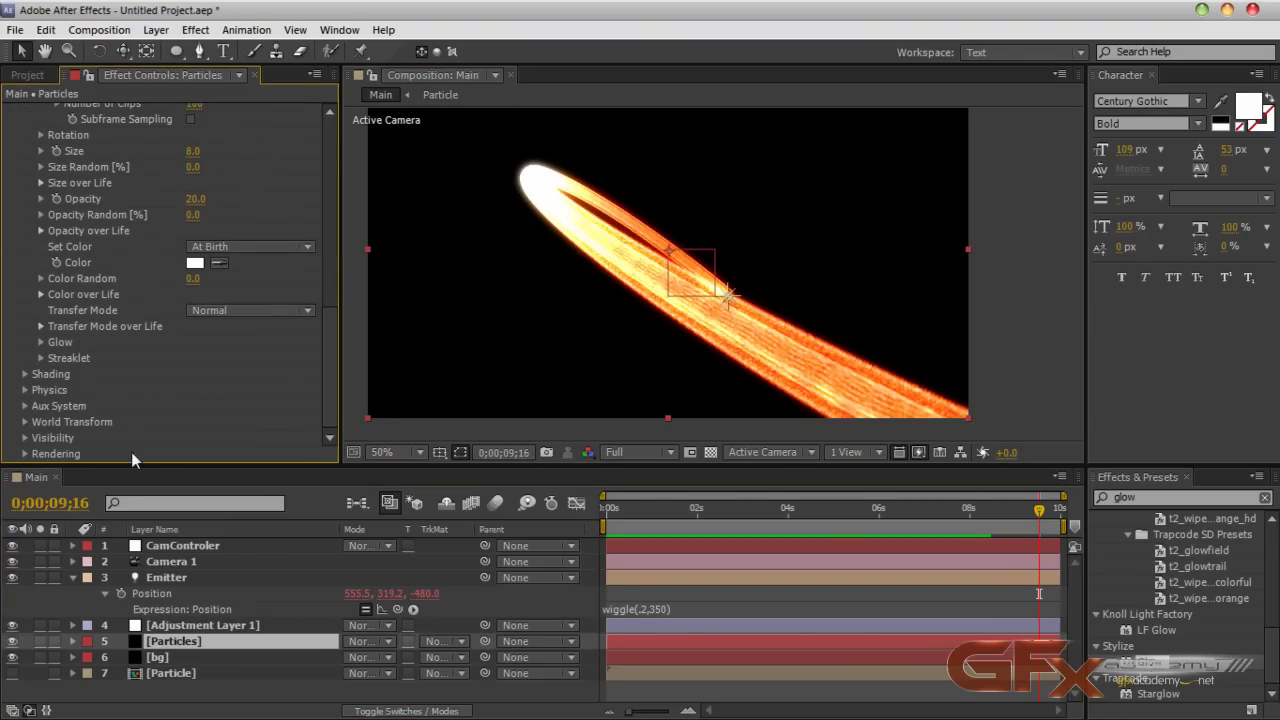
left_click(24, 391)
scroll(27, 398, "down", 1)
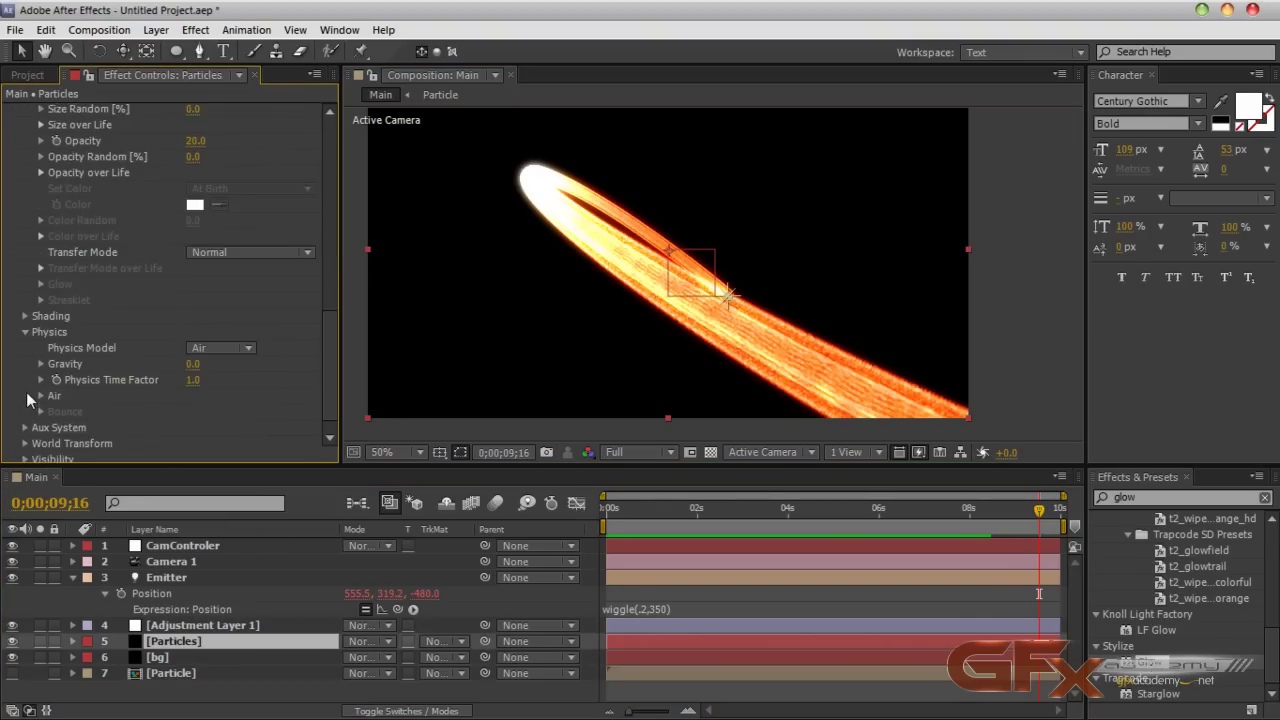
left_click(41, 395)
scroll(55, 400, "down", 4)
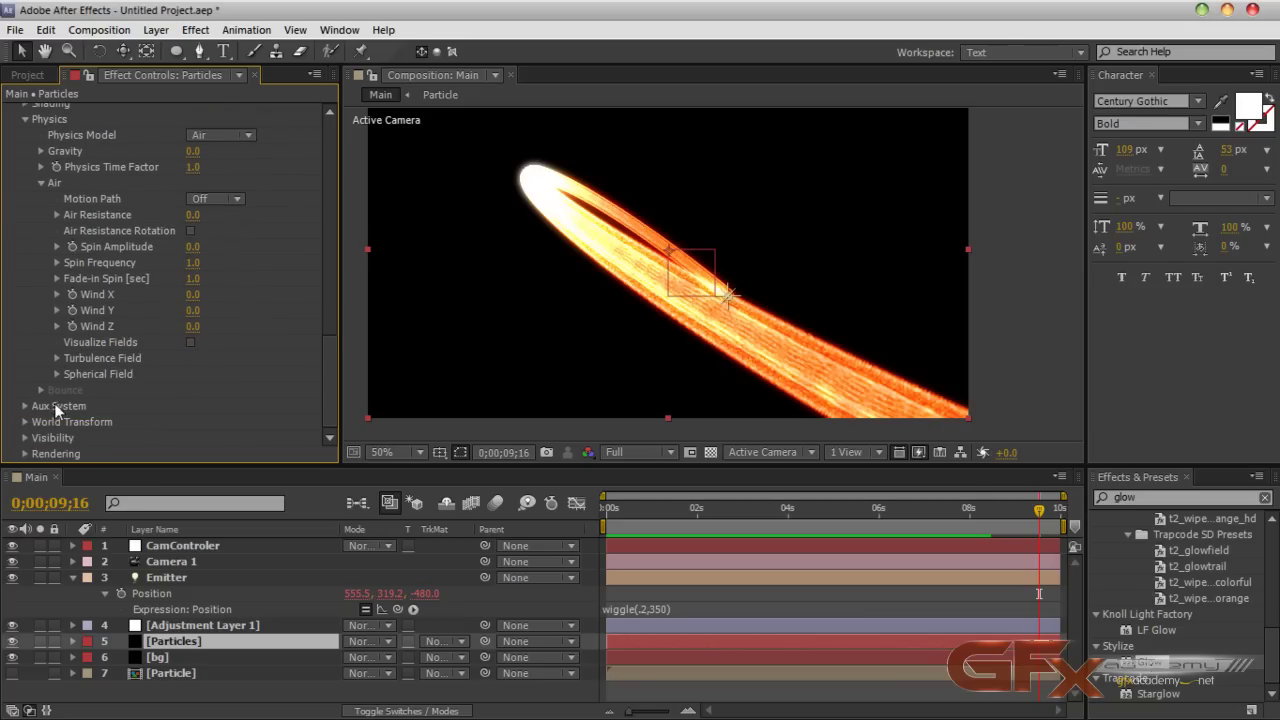
left_click(56, 358)
scroll(111, 373, "down", 2)
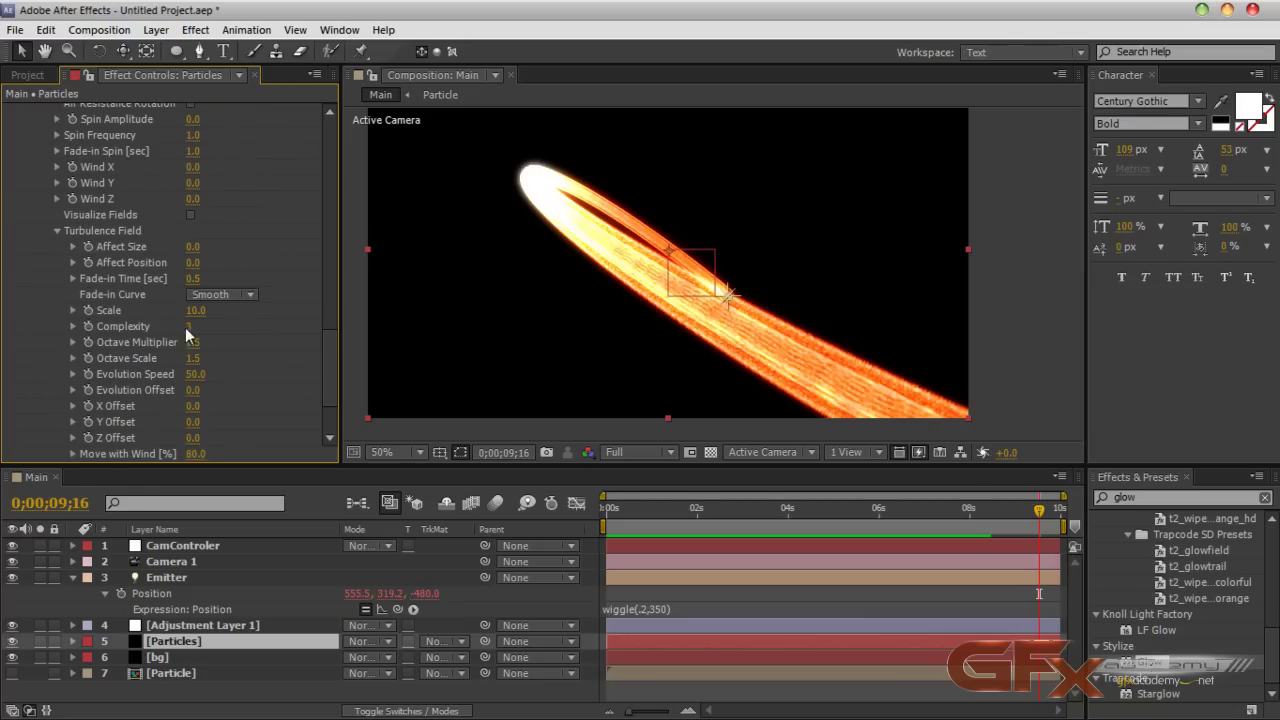
Step: Set the Turbulence Field's Affect Position to 90 and its Scale to 6 on the Particles layer
left_click_drag(192, 262, 280, 267)
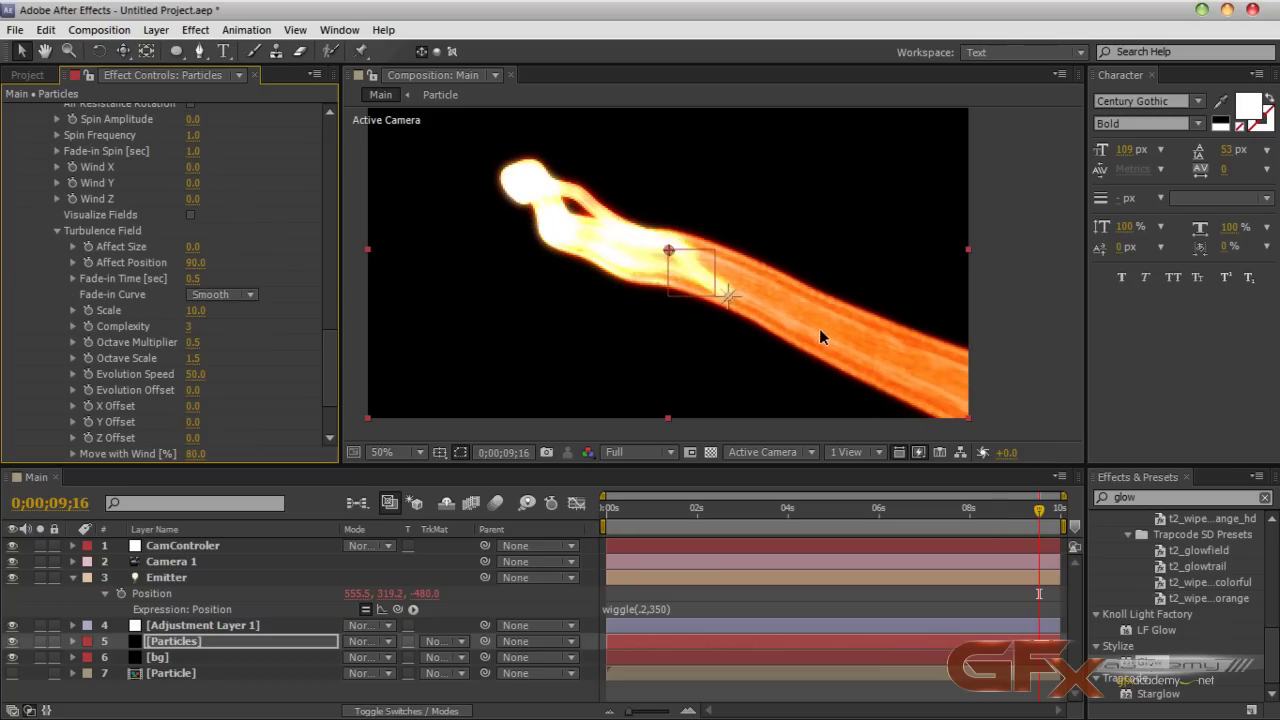
key("slash")
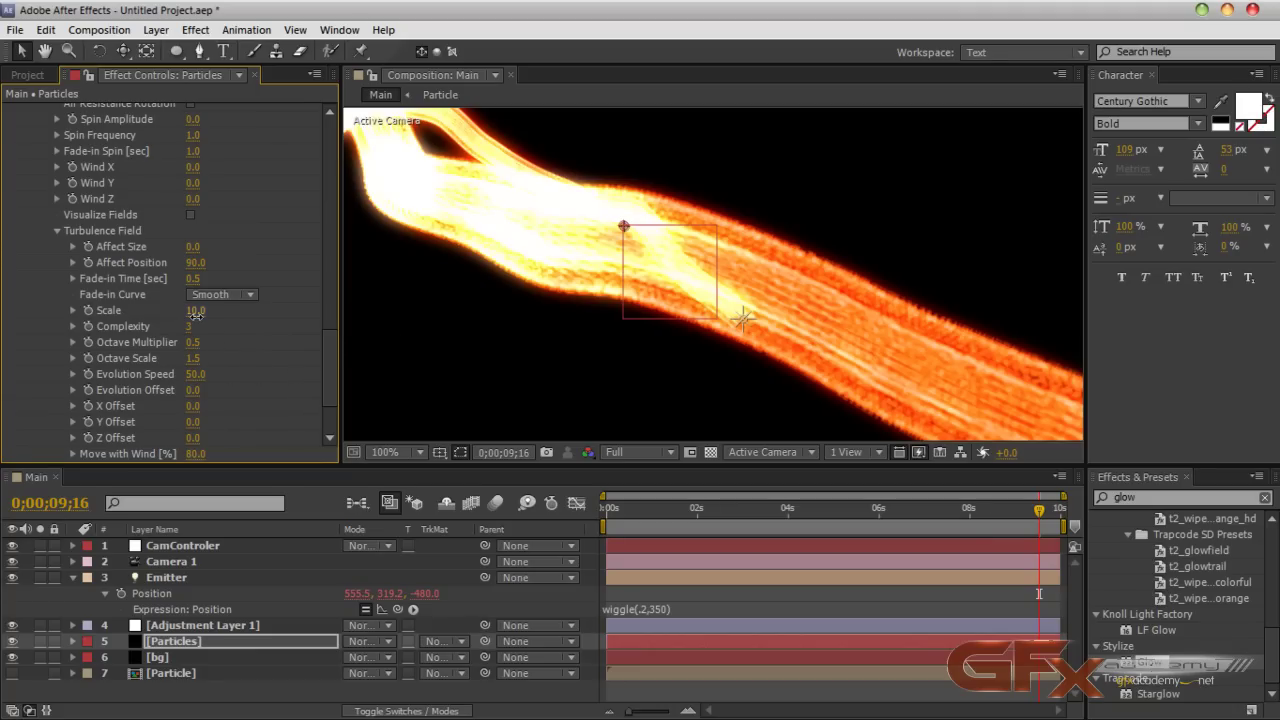
left_click_drag(193, 315, 193, 315)
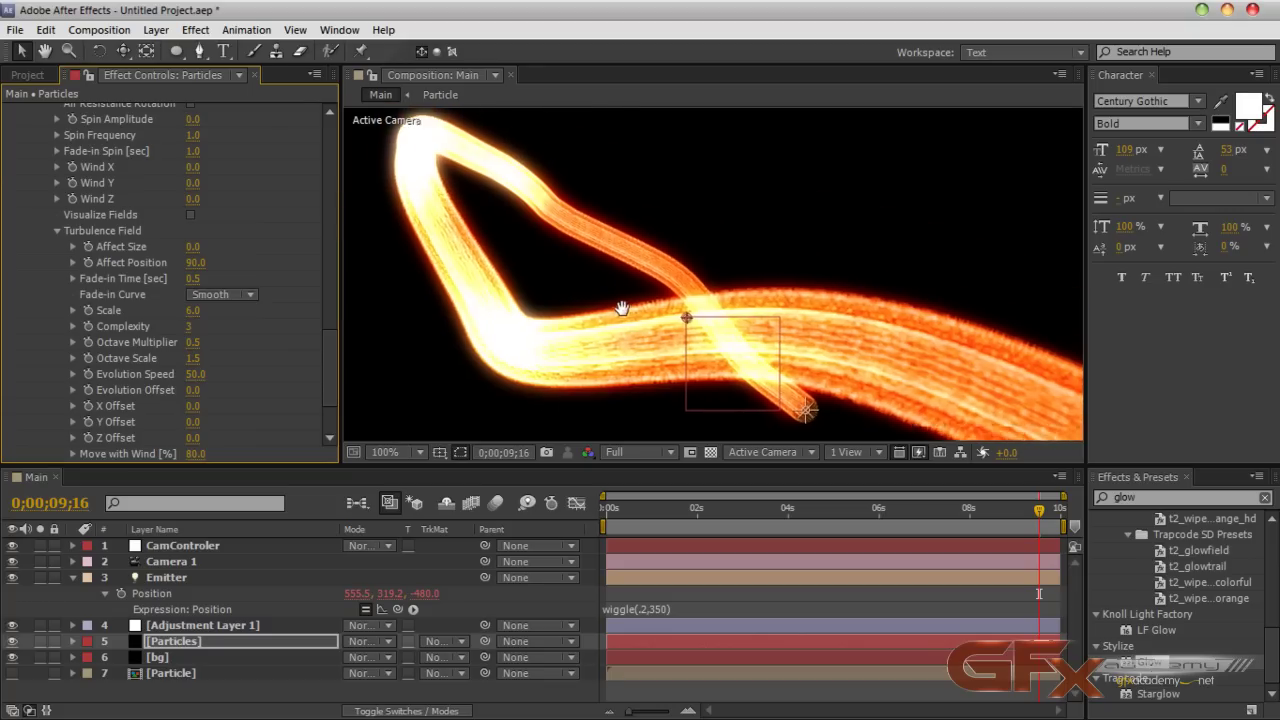
Step: Set Particular's Air wind values to Wind X 5, Wind Y -8 and Wind Z -6
scroll(320, 366, "down", 3)
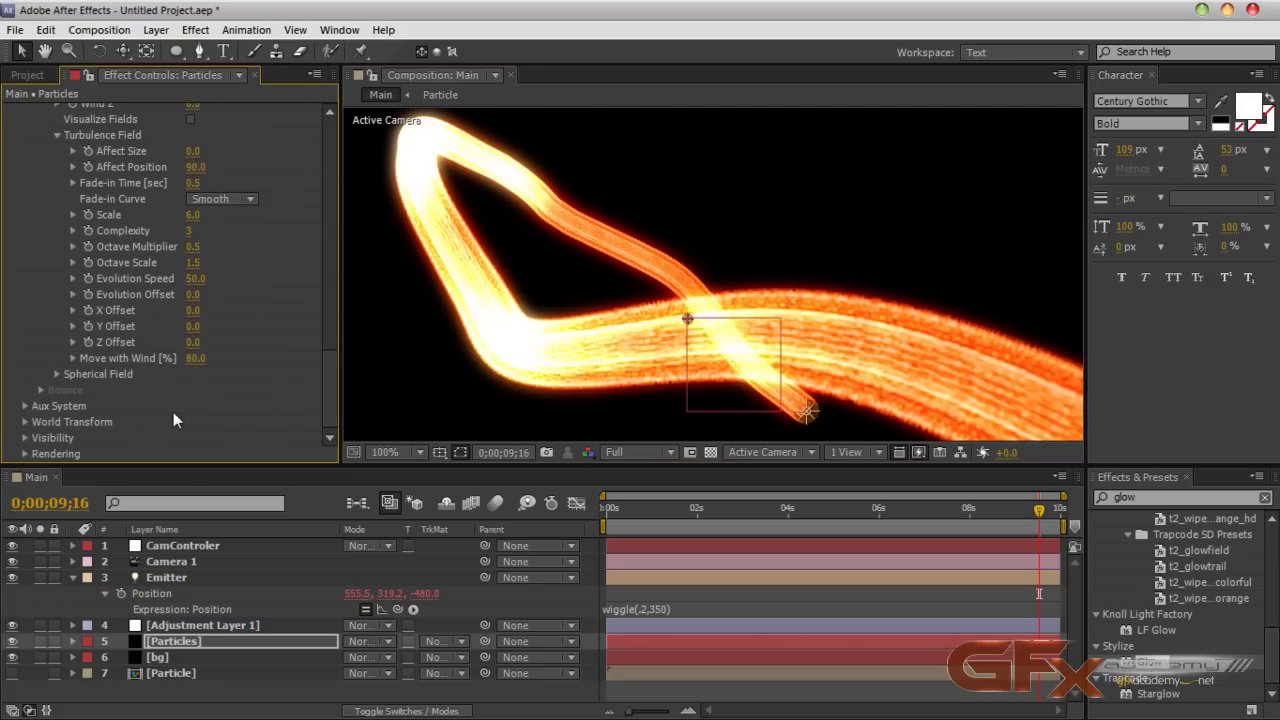
scroll(119, 329, "up", 1)
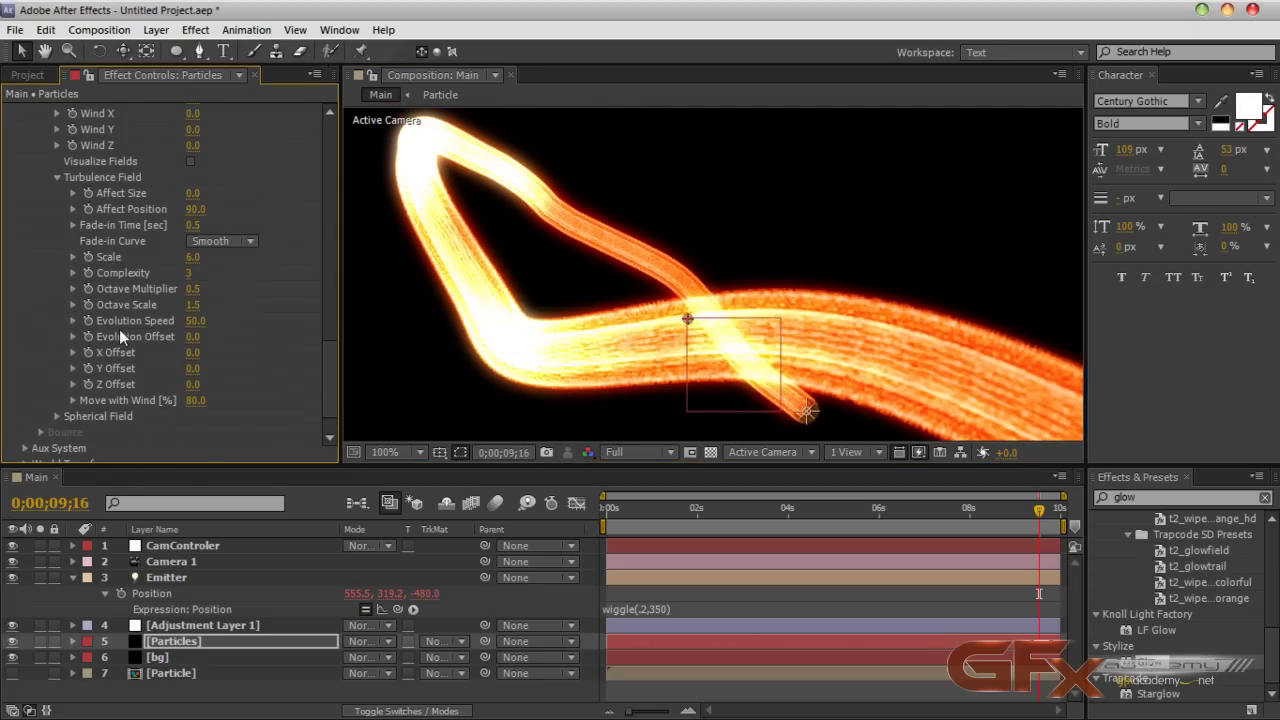
scroll(119, 329, "up", 1)
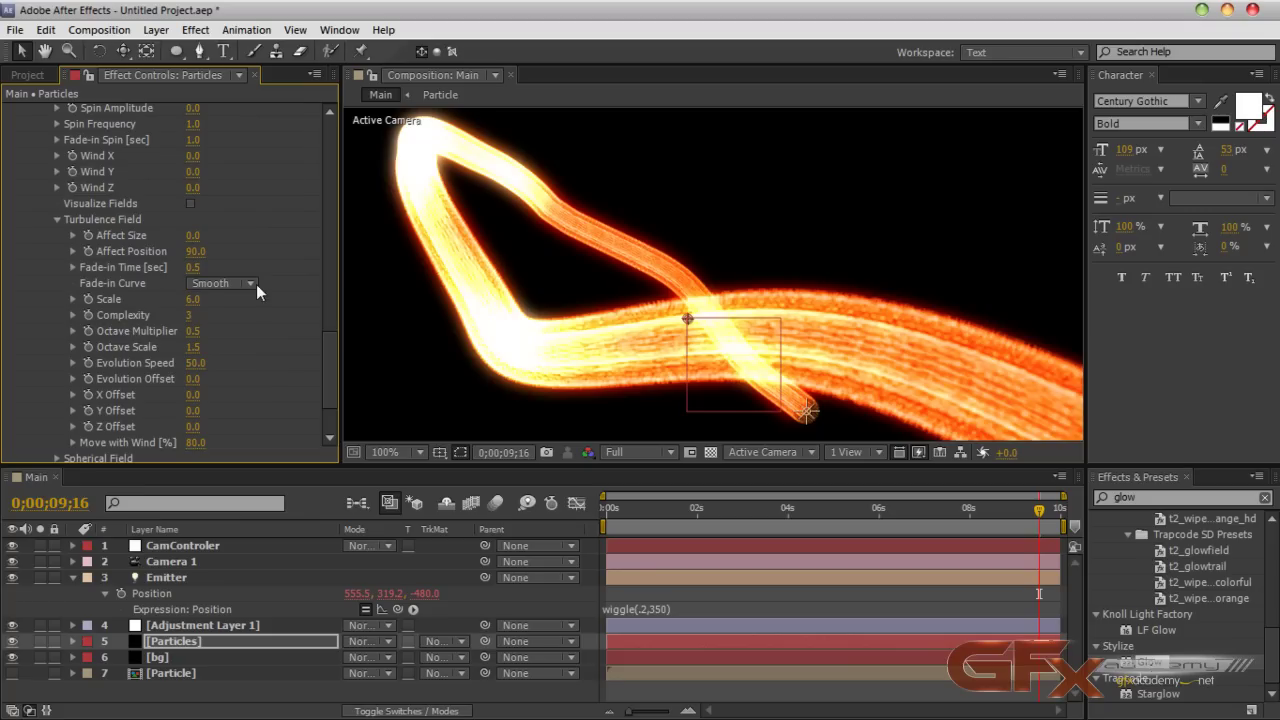
mouse_move(190, 188)
left_mouse_down()
mouse_move(175, 189)
mouse_move(189, 190)
mouse_move(184, 175)
left_mouse_up()
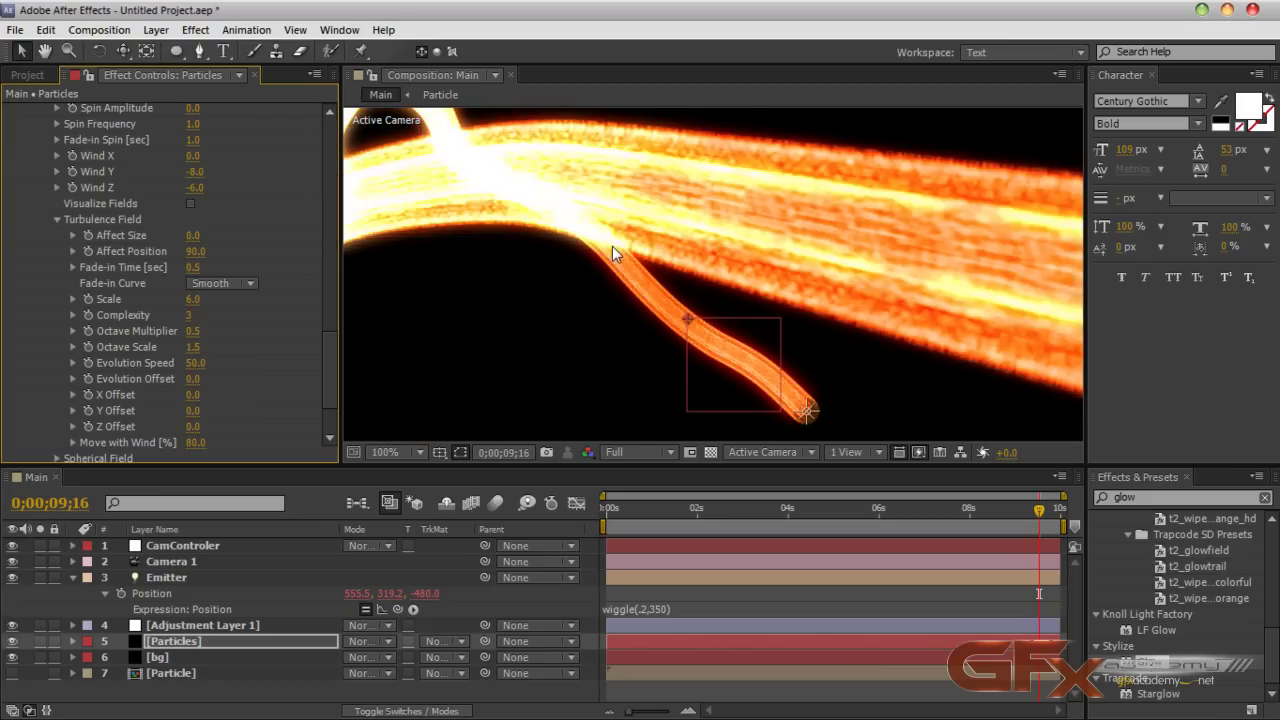
scroll(612, 247, "down", 2)
left_click_drag(649, 253, 625, 305)
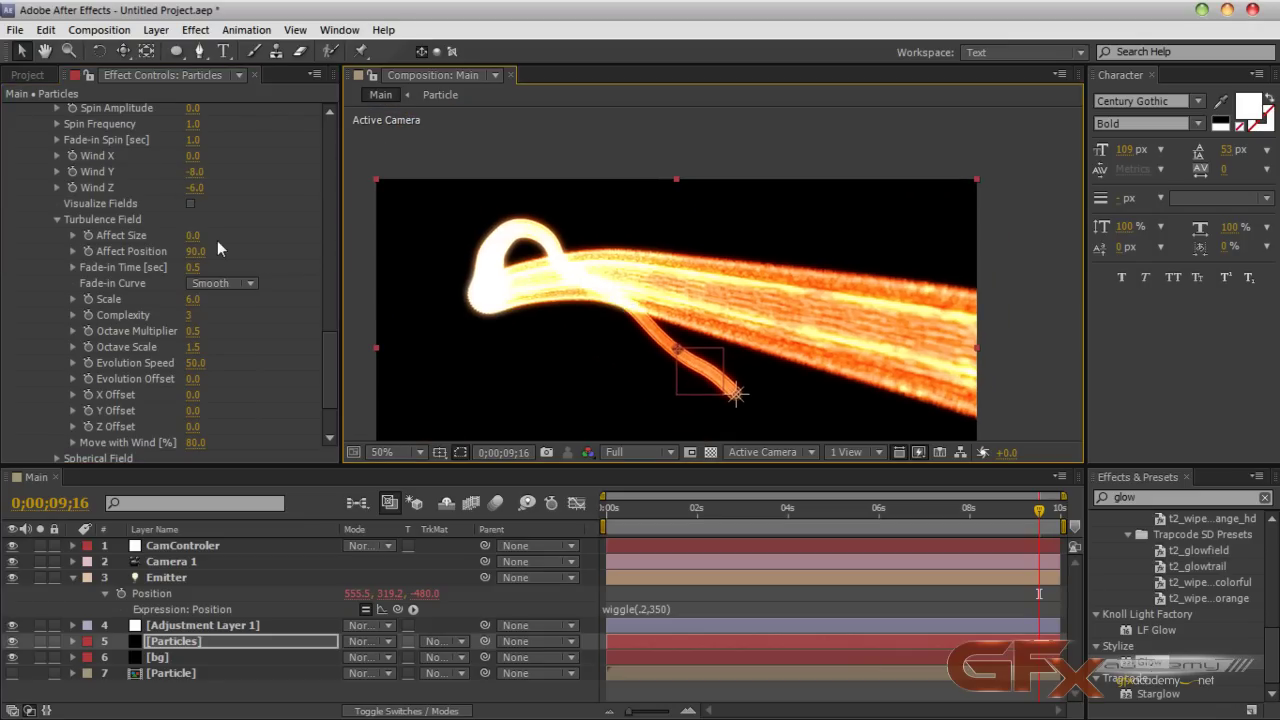
left_click_drag(195, 157, 283, 290)
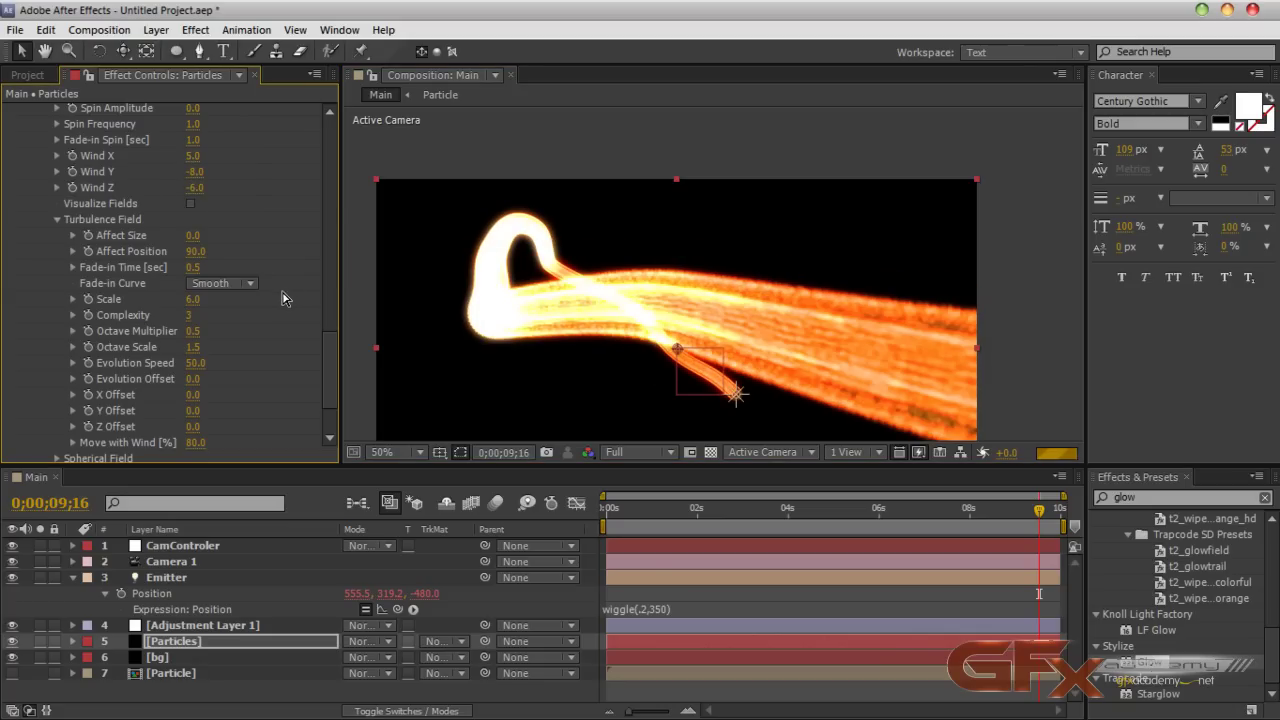
Step: Render a RAM preview of the windblown trail in Main with the viewer maximized at 100% magnification
left_click(361, 369)
key("KP_0")
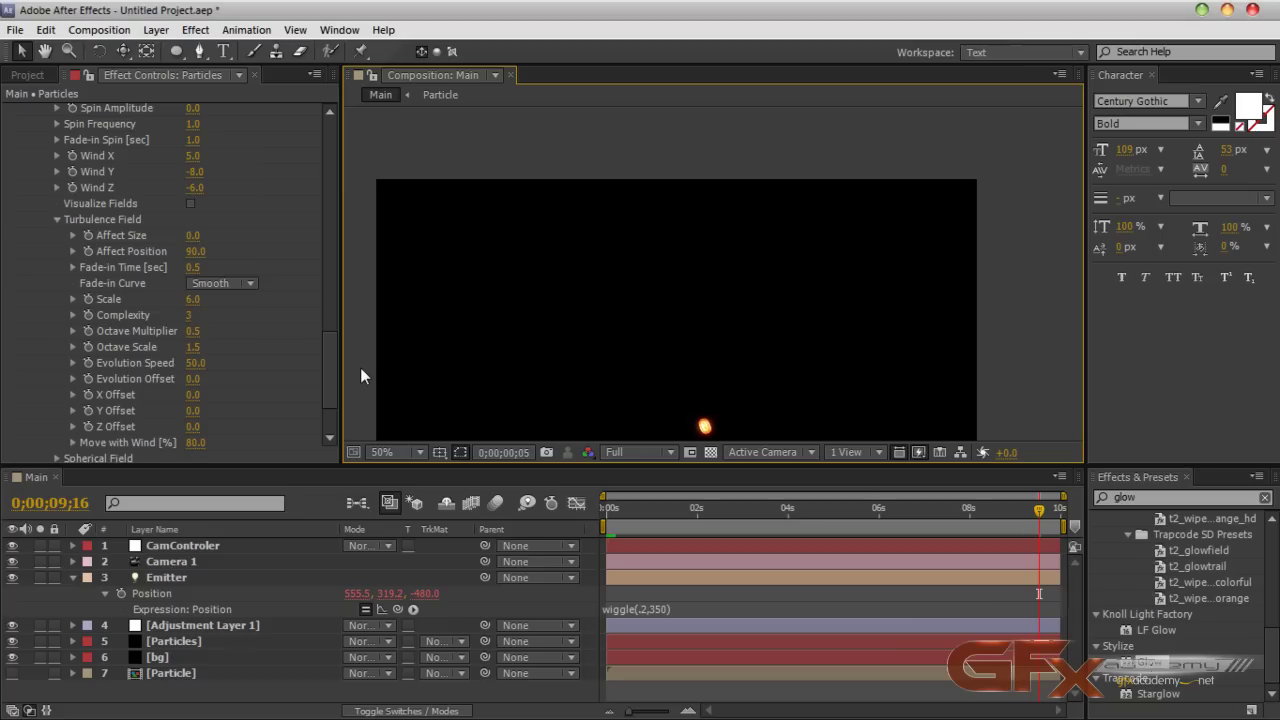
left_click(365, 367)
key("grave")
scroll(569, 451, "up", 2)
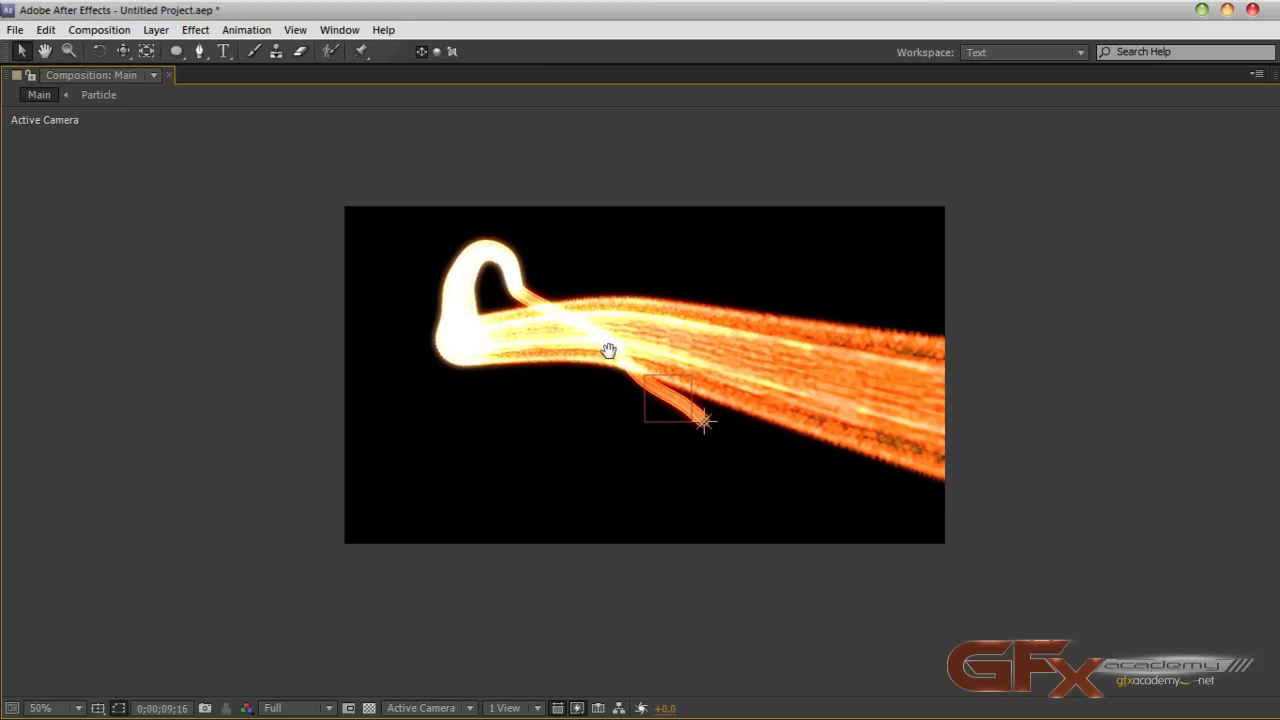
key("KP_0")
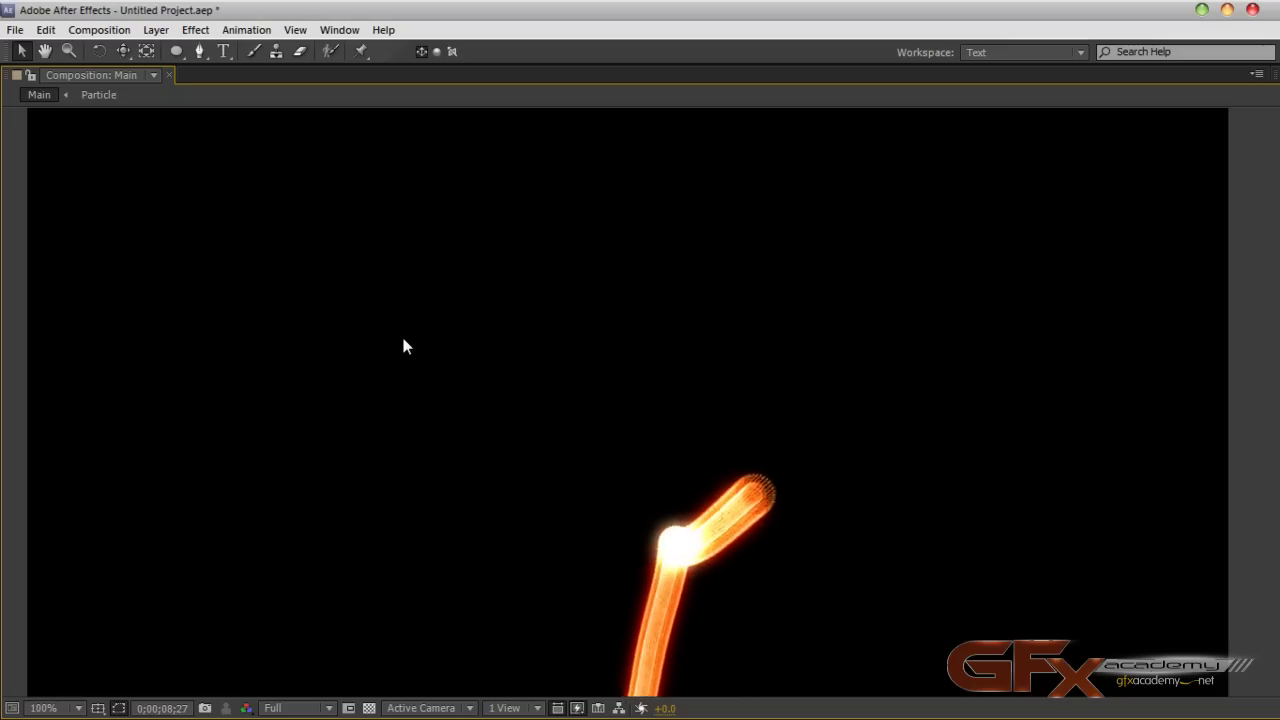
key("space")
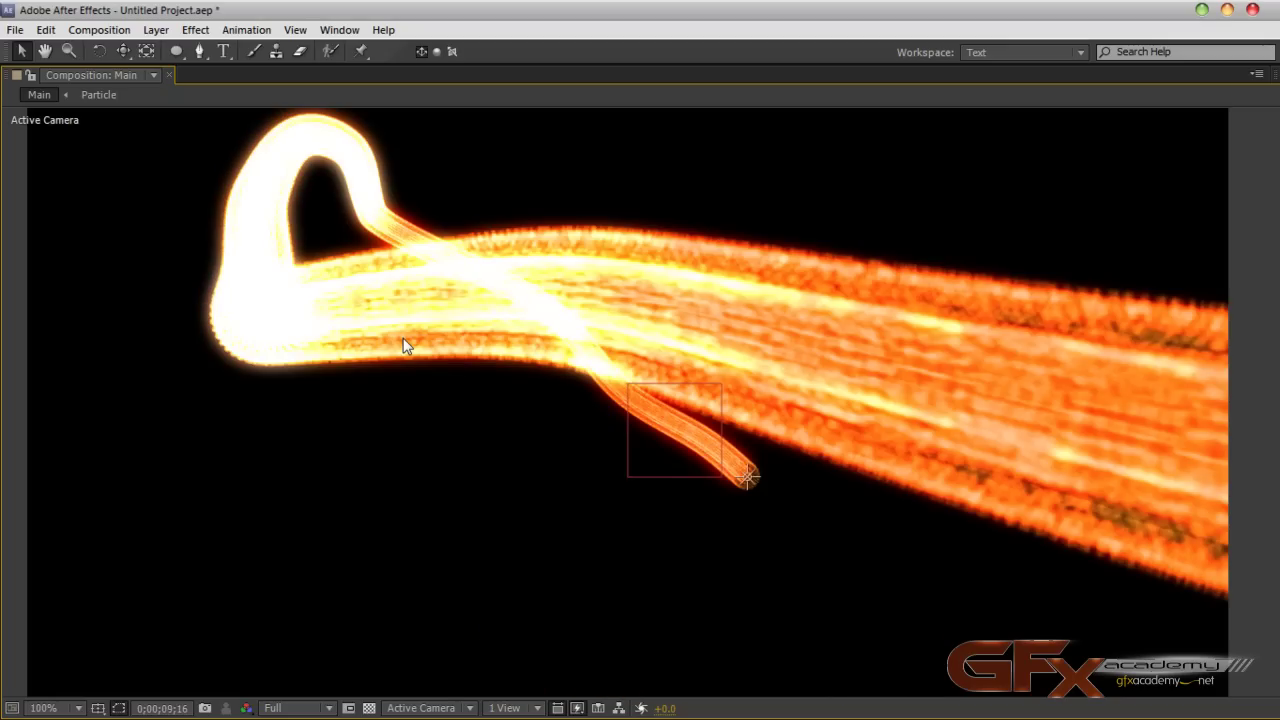
Step: Check Main from the Top view in the restored workspace, move to 0;00;00;29 and return to the Active Camera view
key("F11")
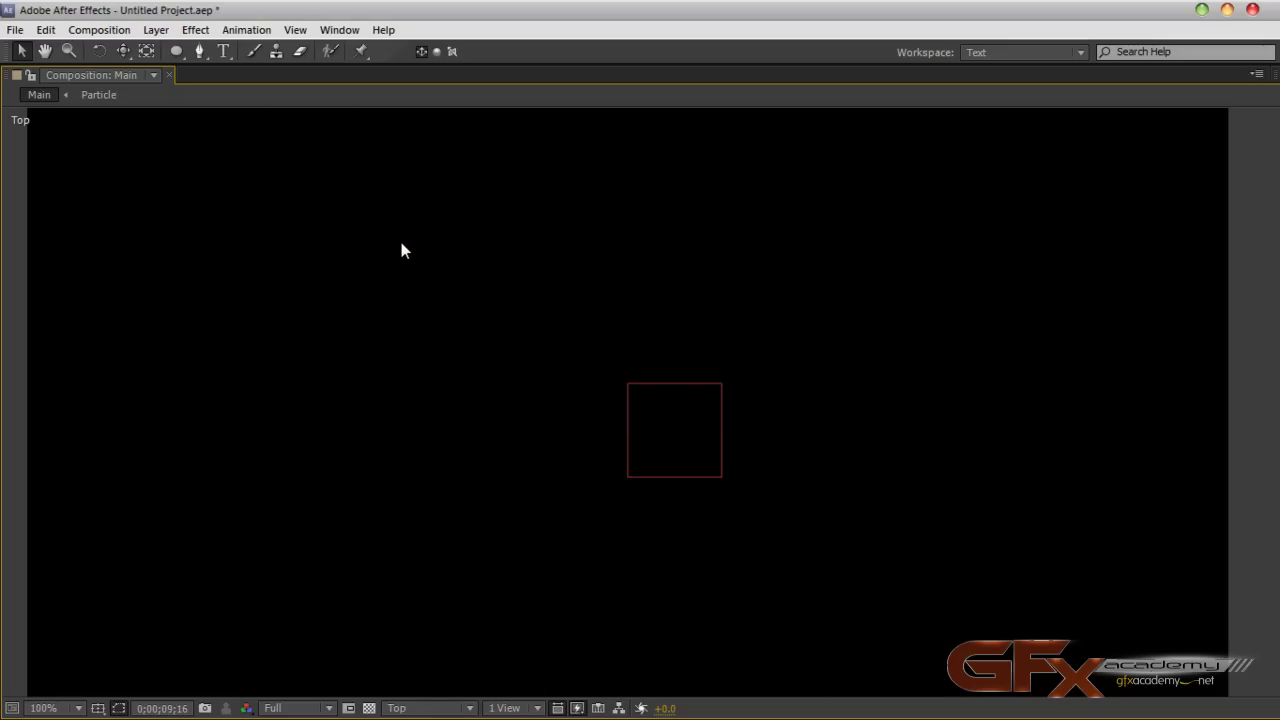
key("grave")
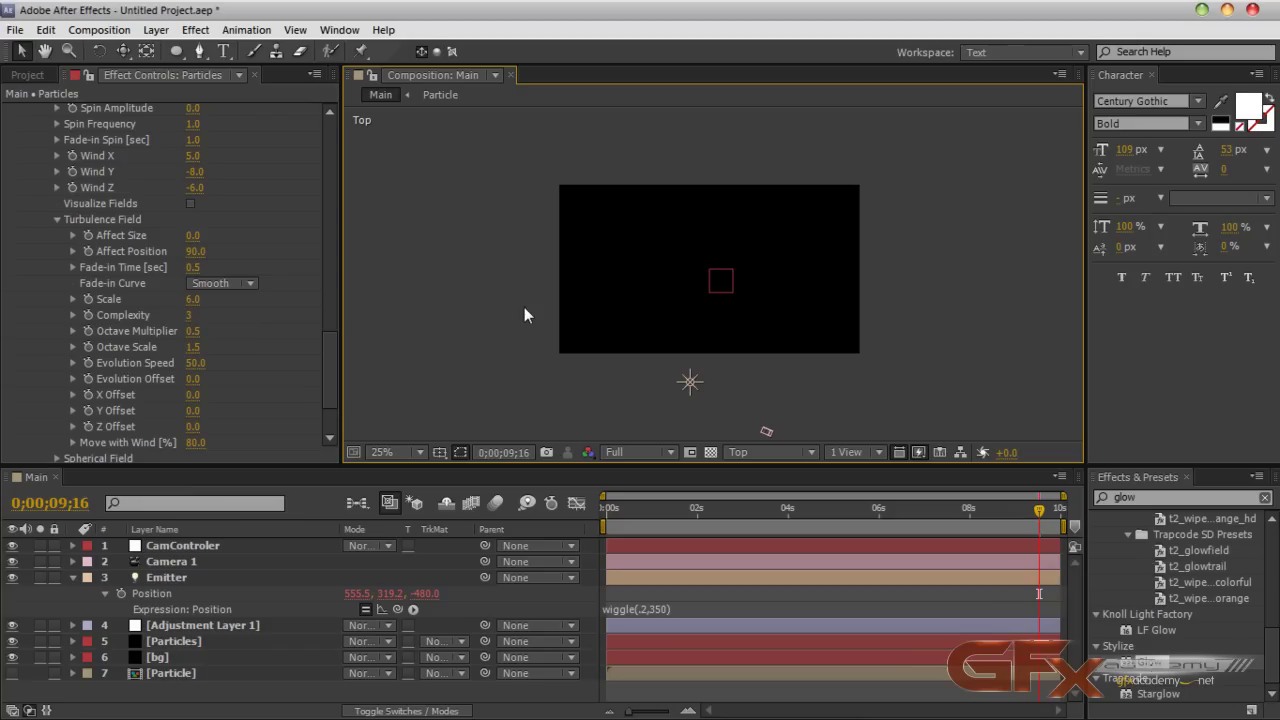
left_click_drag(606, 508, 651, 512)
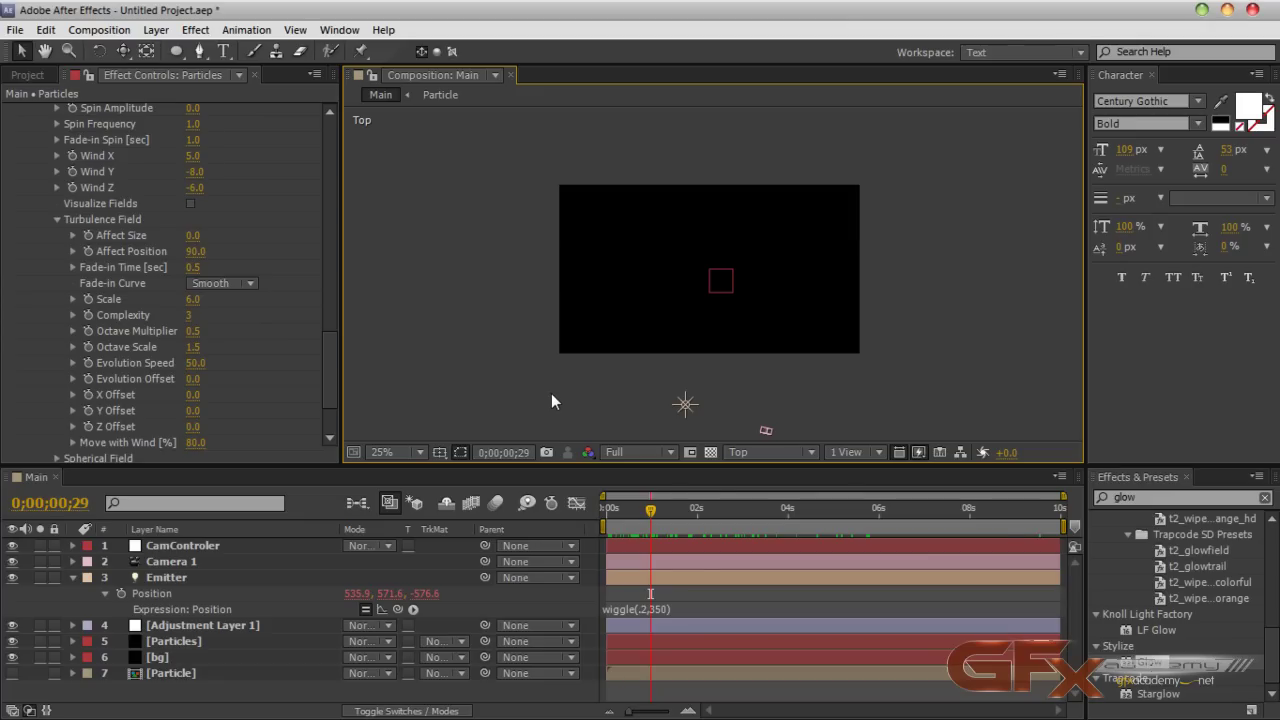
key("Escape")
key("Escape")
key("Escape")
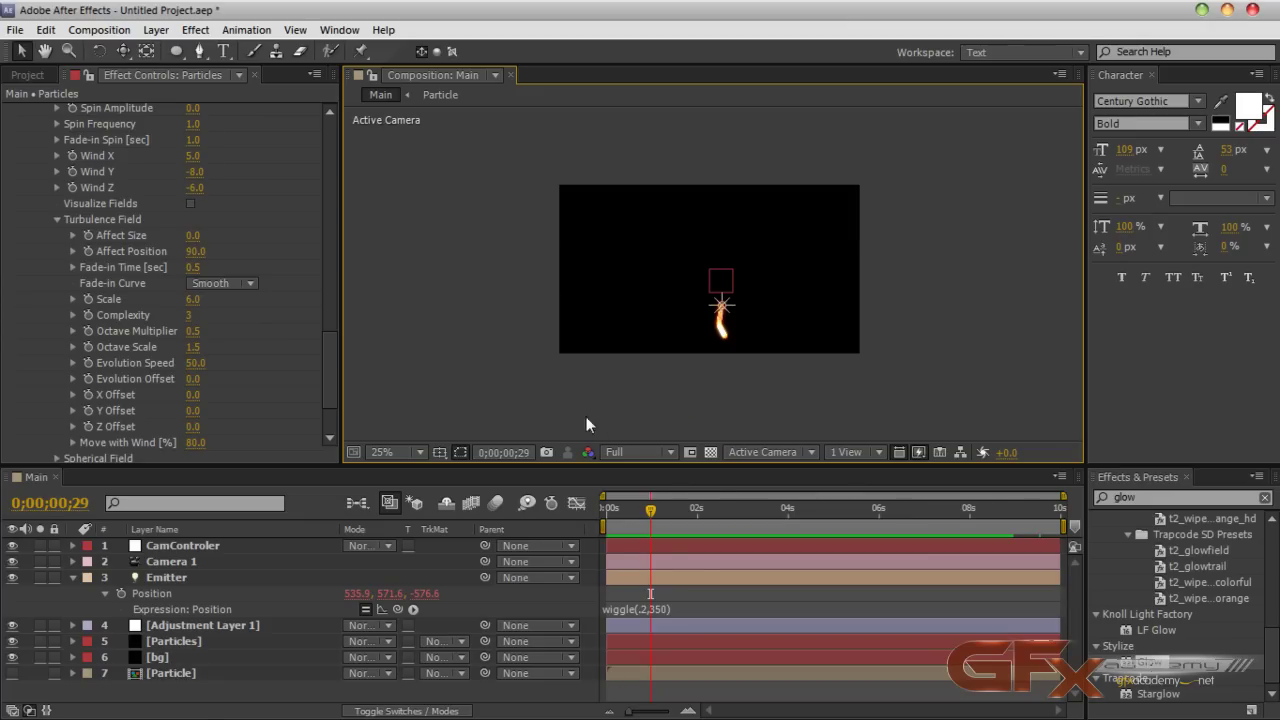
Step: At 0;00;05;00 in Main, set the particle Rotate Z to 60° and Random Rotation to 30 in Particular on the Particles layer
left_click_drag(651, 507, 834, 537)
scroll(779, 354, "up", 2)
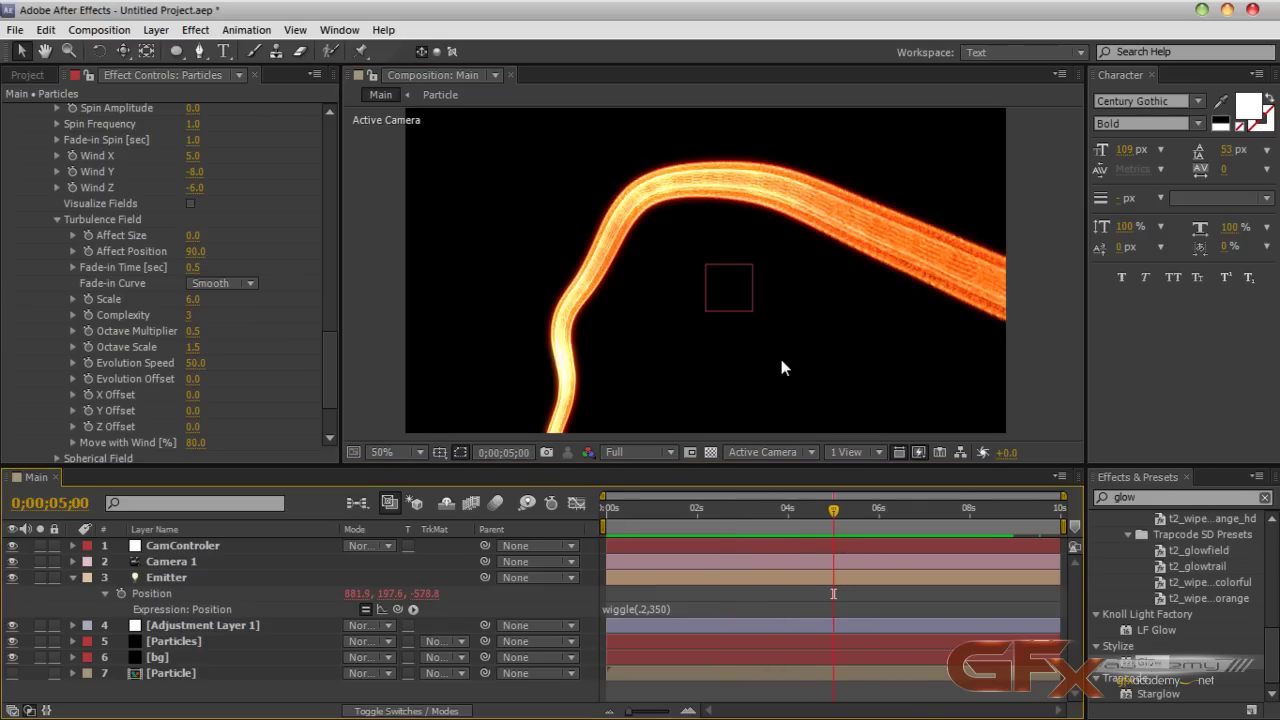
scroll(795, 261, "up", 2)
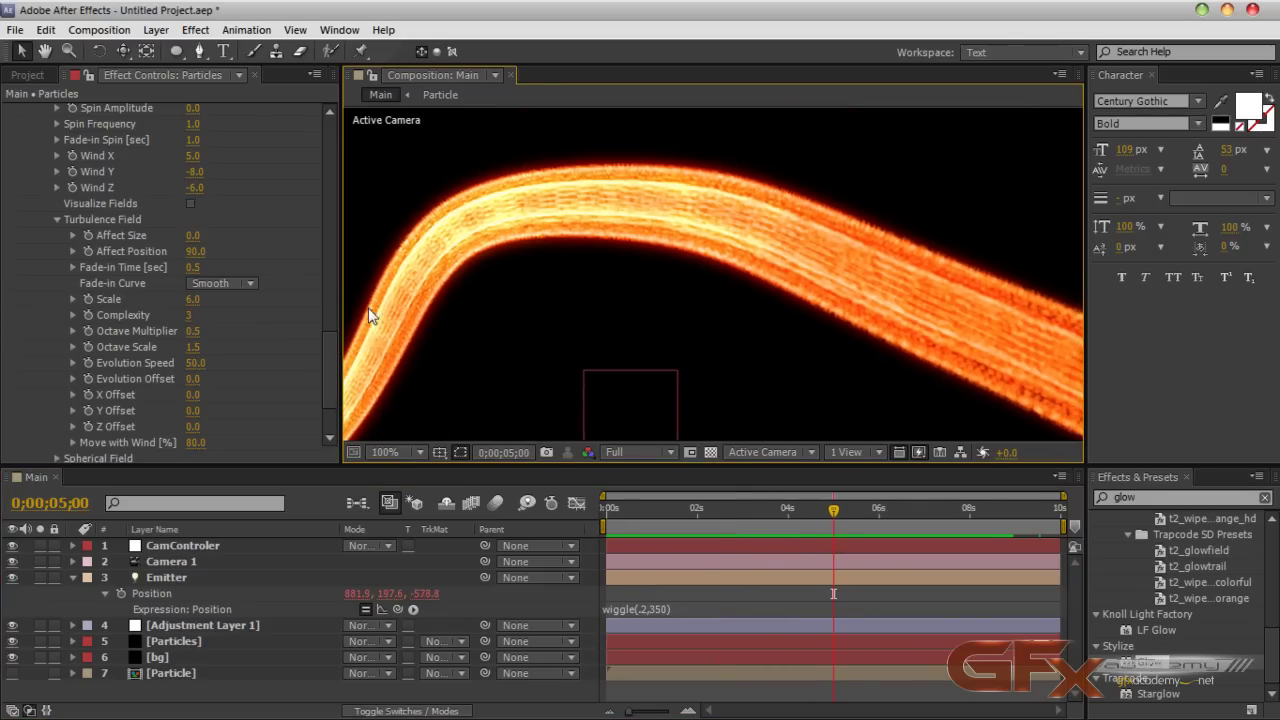
left_click_drag(323, 356, 329, 218)
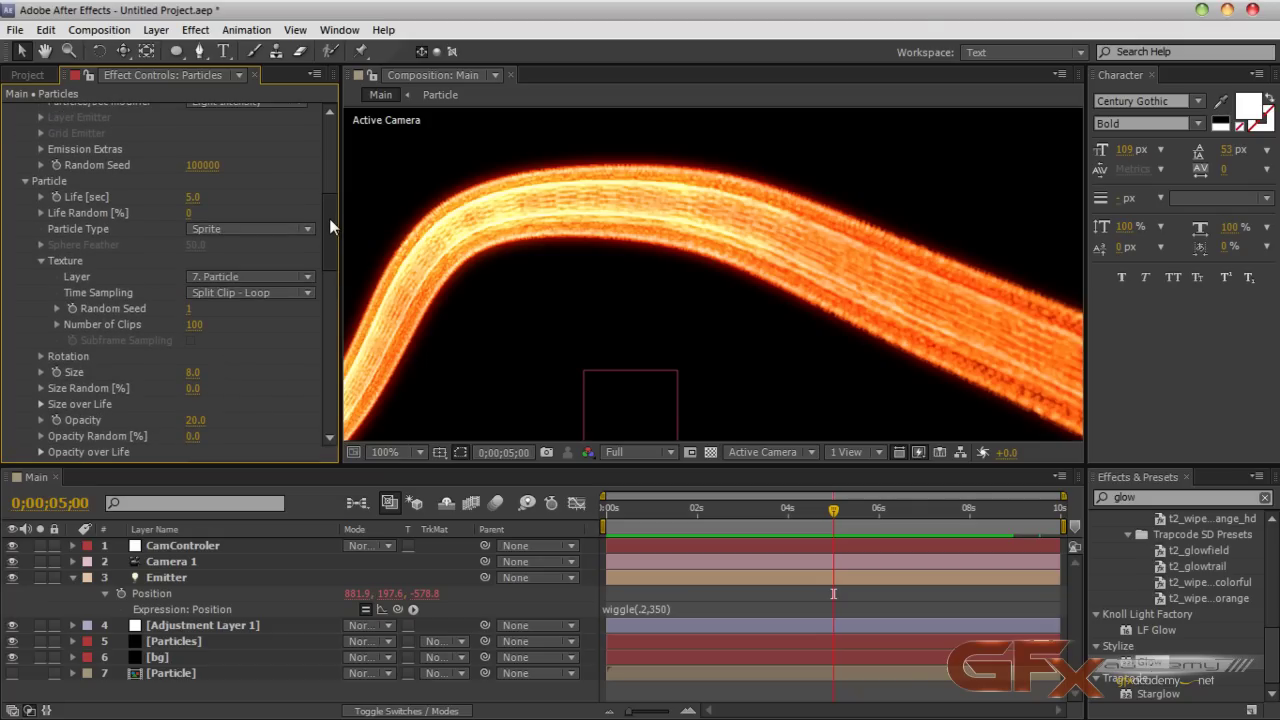
scroll(329, 218, "down", 3)
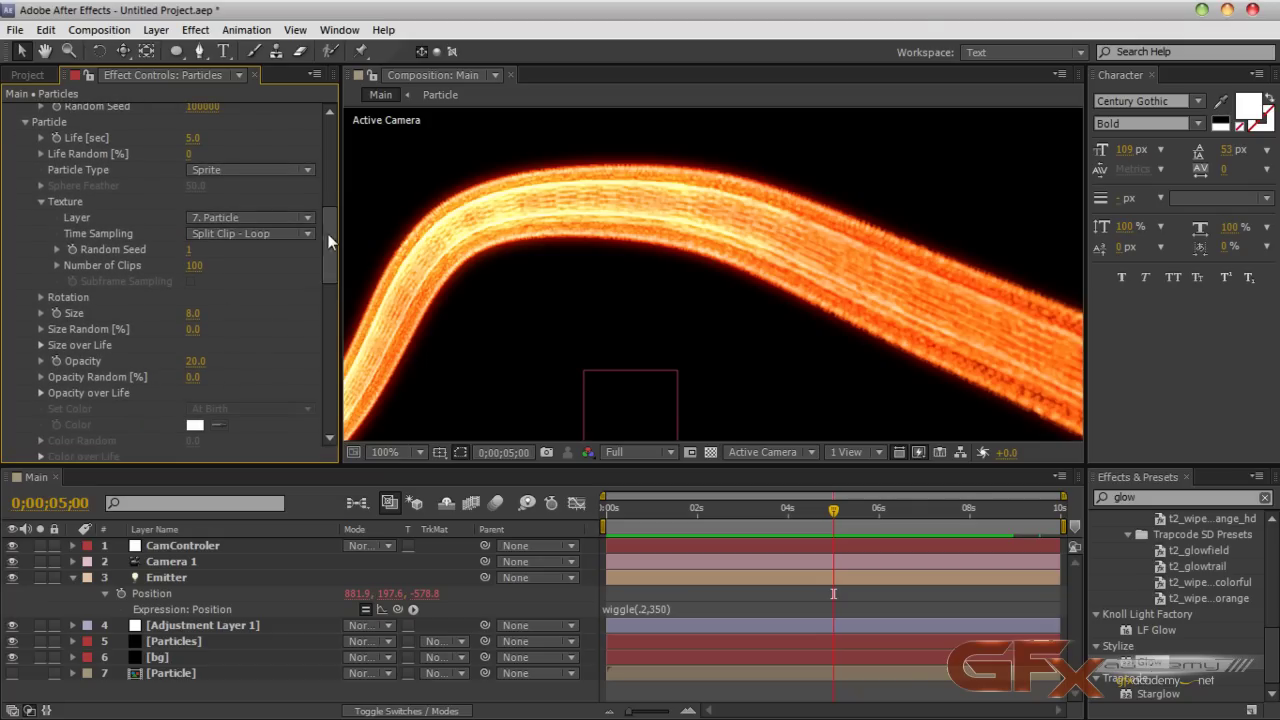
left_click(45, 297)
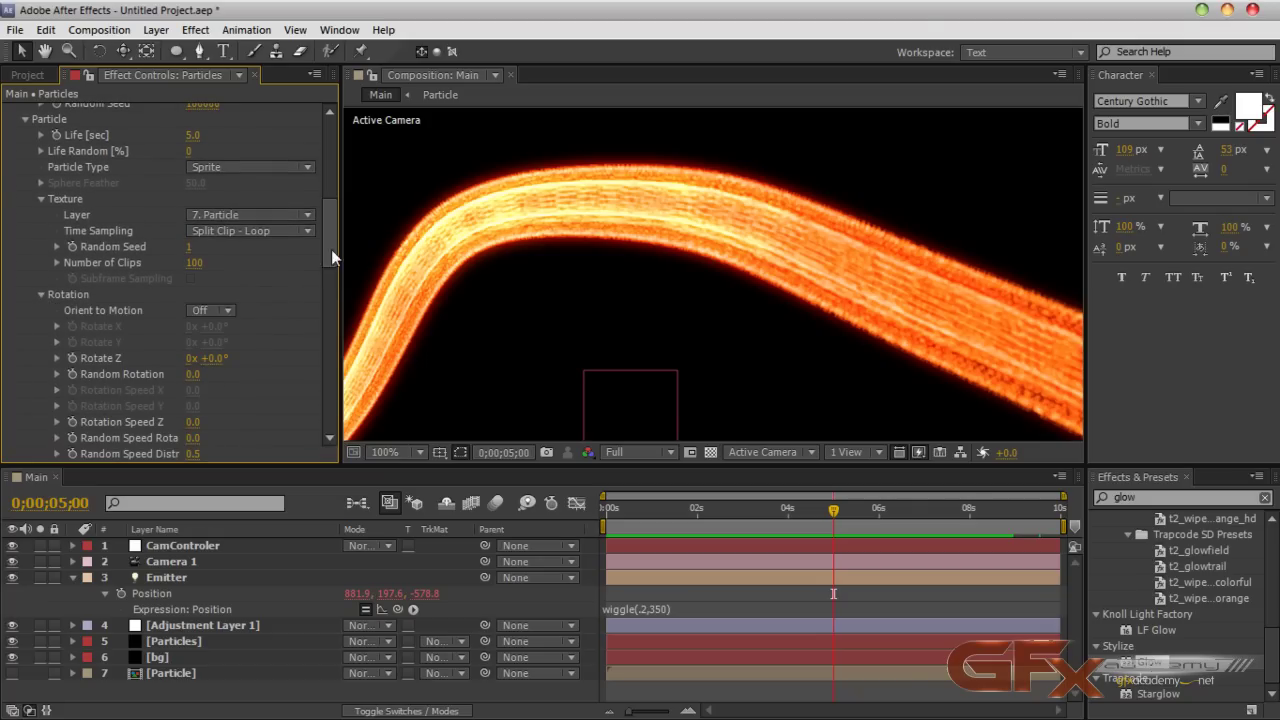
left_click_drag(331, 249, 329, 270)
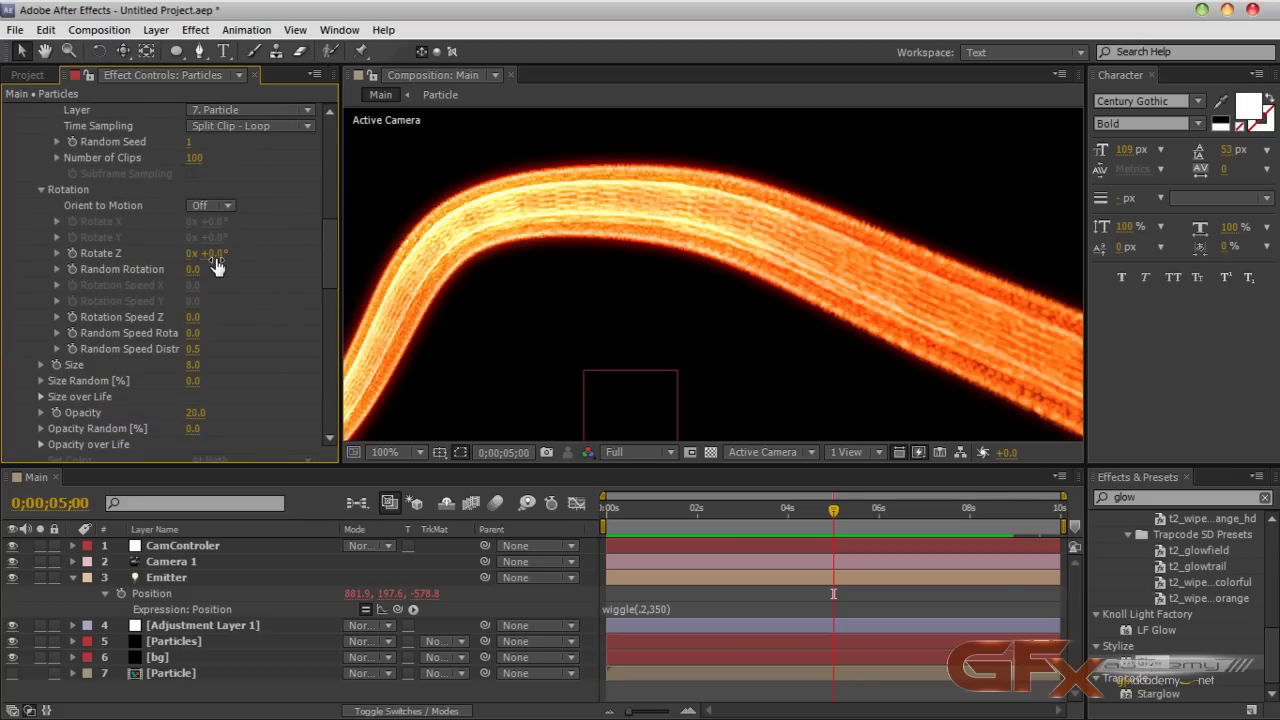
left_click_drag(214, 254, 280, 256)
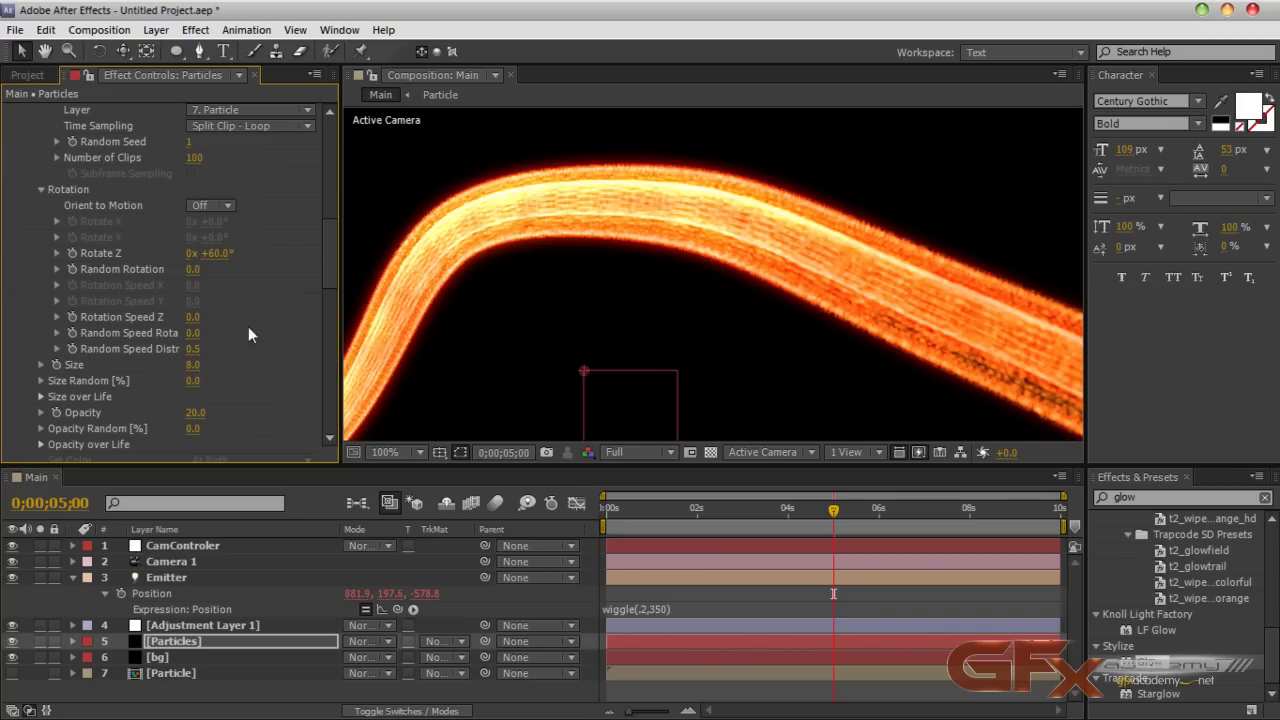
left_click_drag(191, 270, 217, 272)
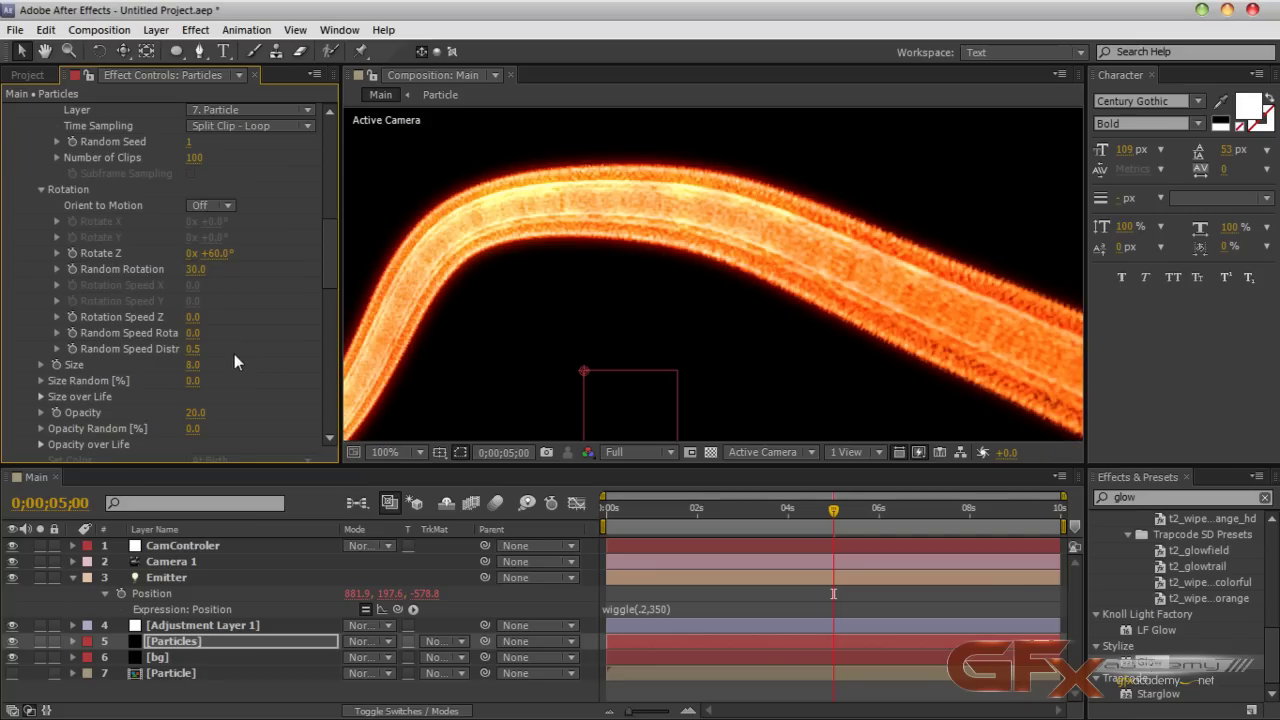
Step: Set the particle Rotation Speed Z to 1.4 and Random Speed Rotate to 4 on the Particles layer
left_click_drag(193, 317, 217, 319)
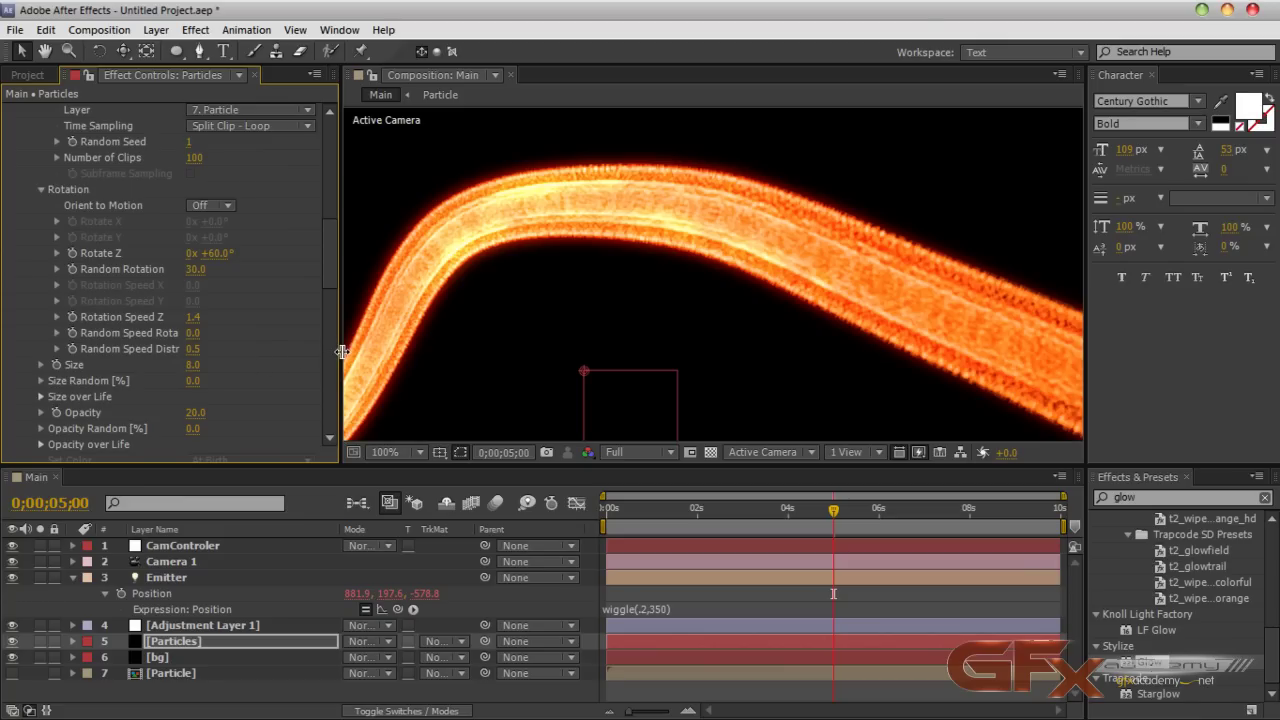
left_click_drag(341, 352, 365, 350)
left_click_drag(205, 333, 212, 337)
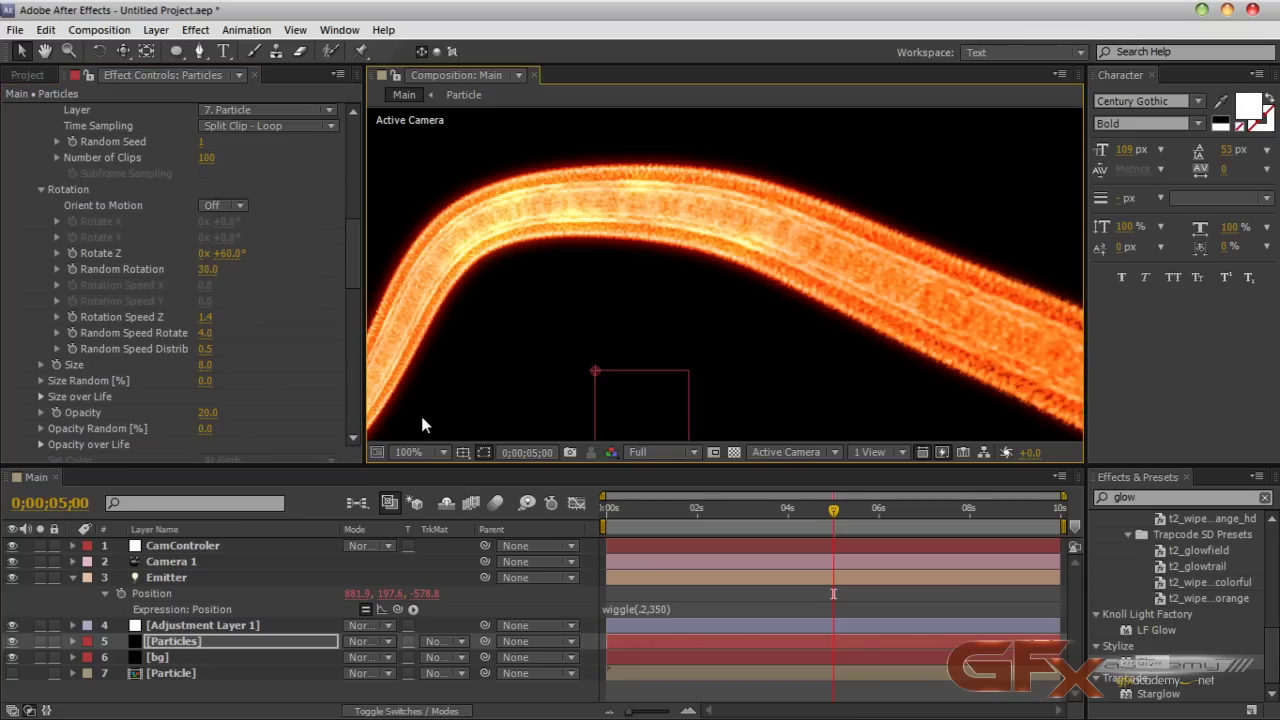
Step: Play a RAM preview of the trail with rotating particles in the maximized viewer, stop it and inspect the trail at 0;00;05;00
key("grave")
key("KP_0")
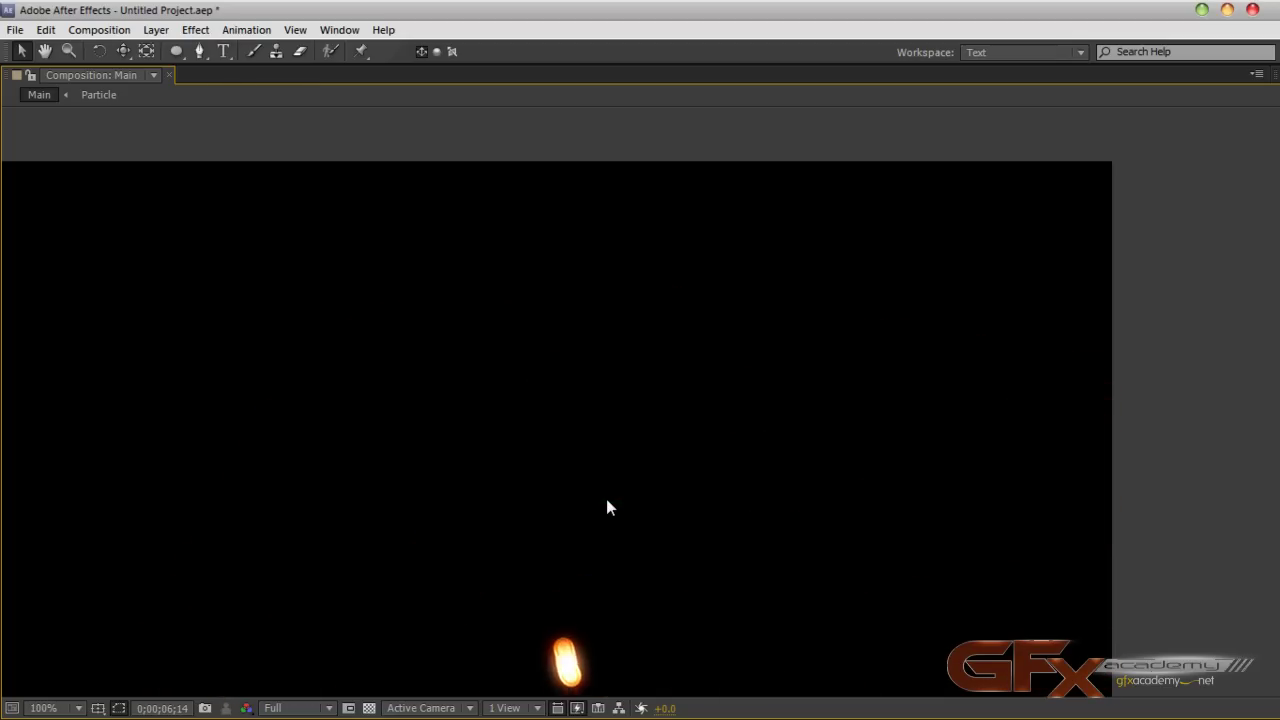
key("space")
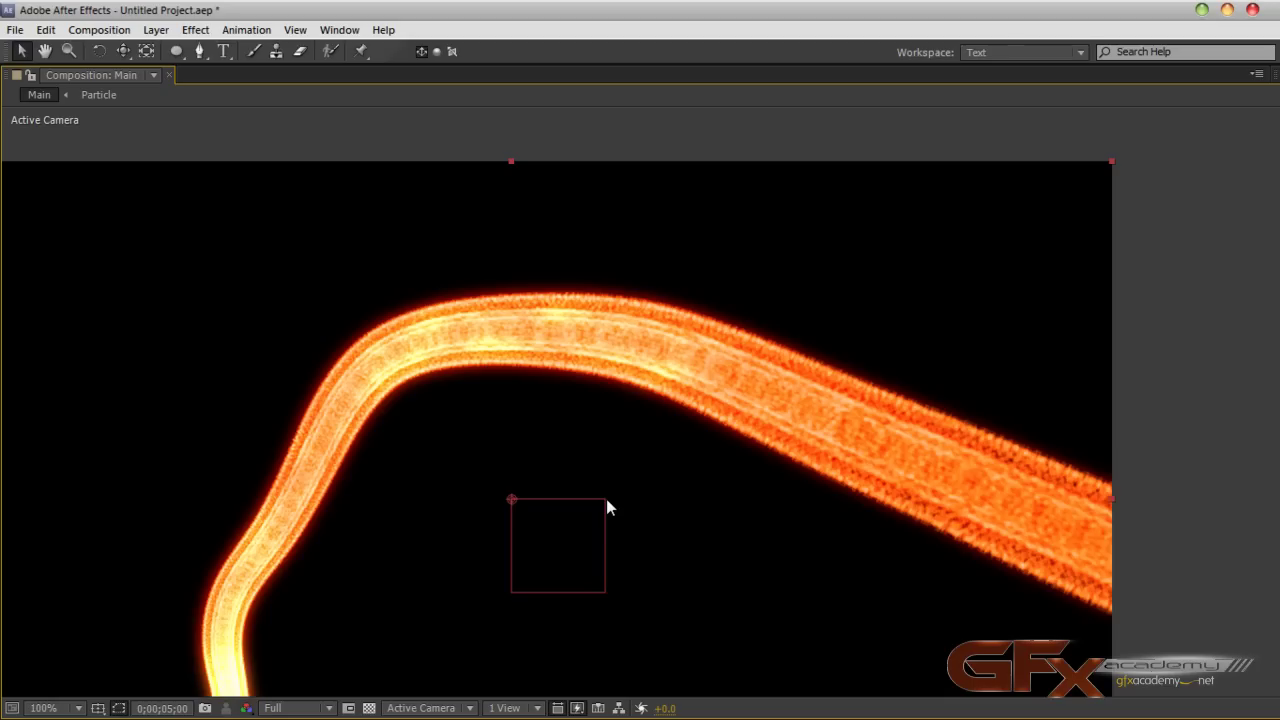
scroll(606, 499, "down", 2)
left_click_drag(640, 486, 663, 444)
scroll(665, 457, "up", 2)
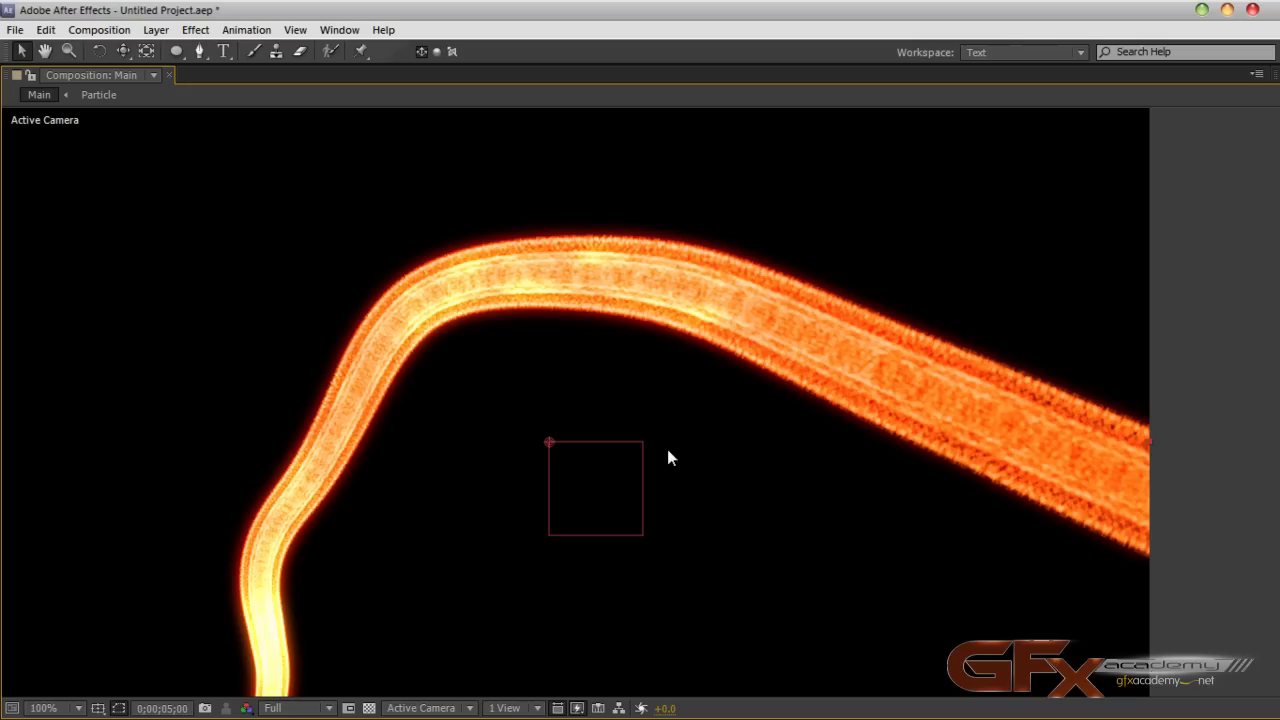